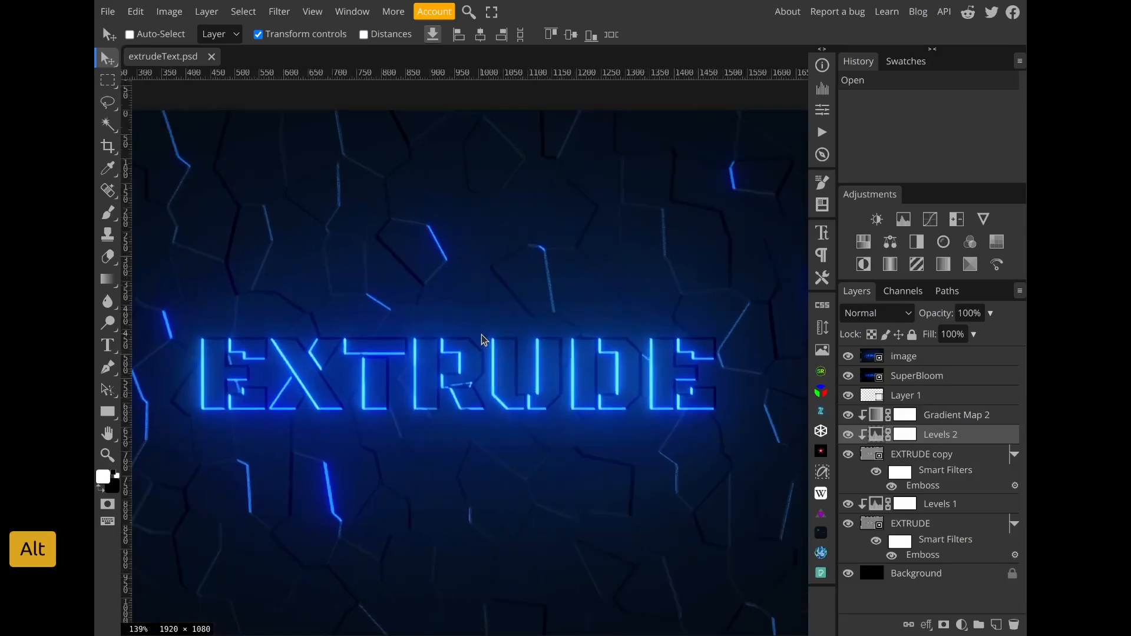
- Examine the finished glowing EXTRUDE text artwork up close and as a whole
scroll(418, 295, "up", 2)
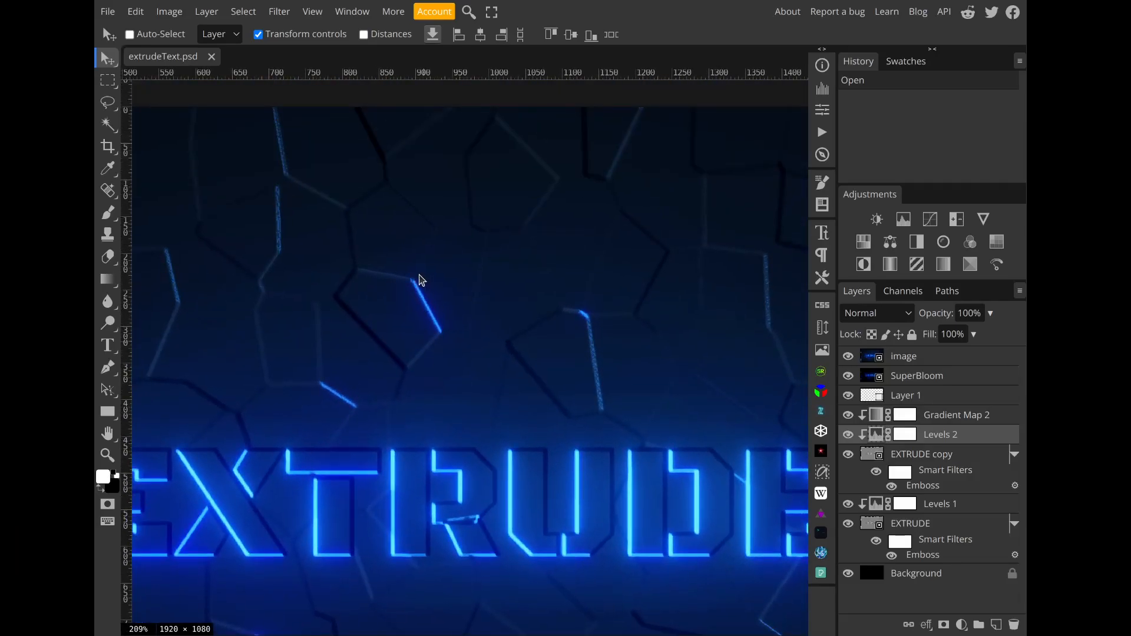
left_click_drag(414, 327, 586, 215)
scroll(586, 220, "down", 4)
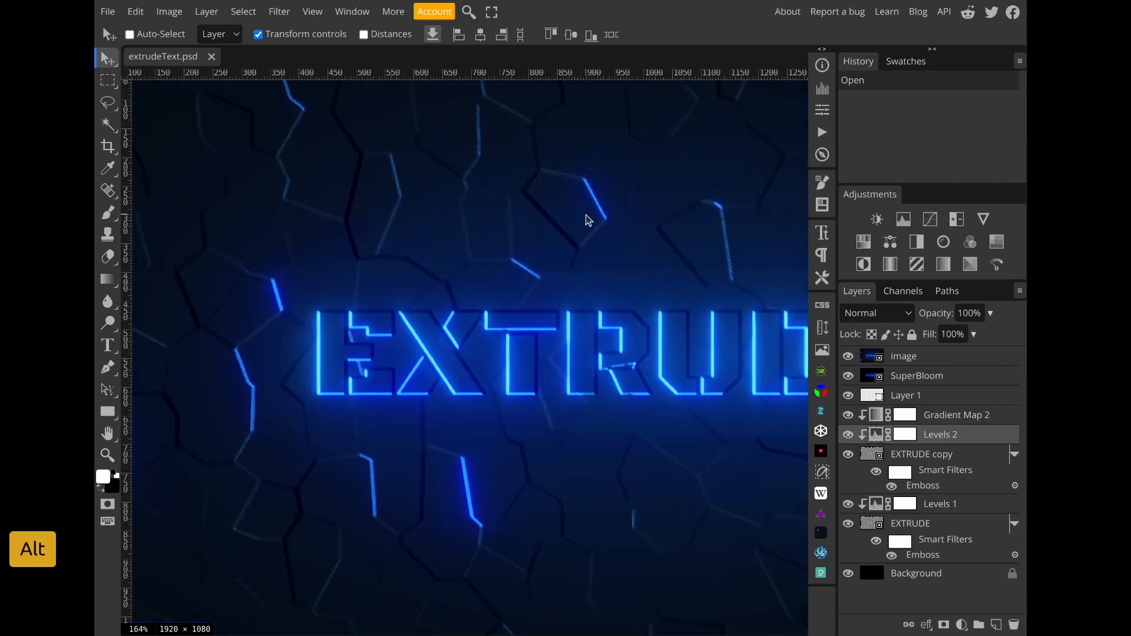
scroll(470, 268, "down", 1)
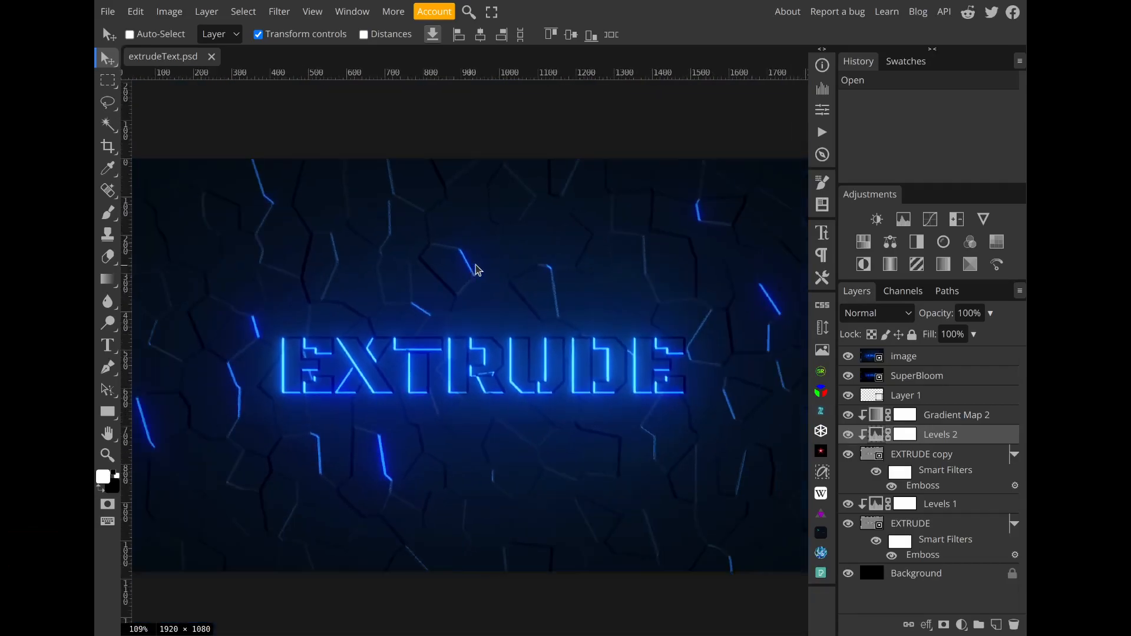
left_click_drag(497, 263, 480, 282)
scroll(472, 246, "down", 1)
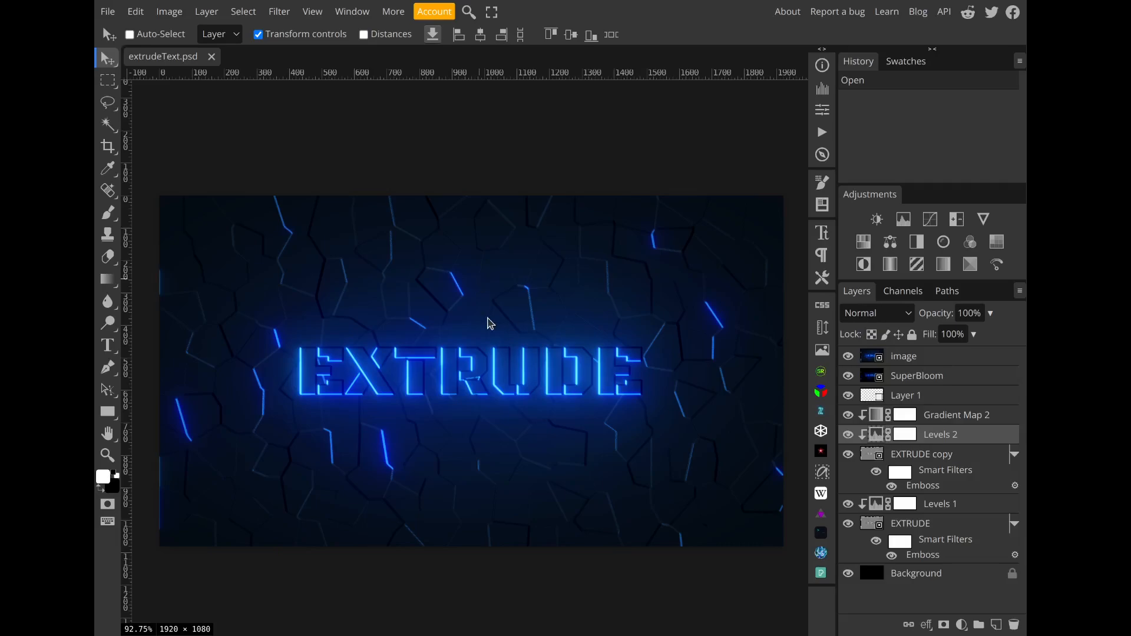
- Create a new 1920 × 1080 px project at 72 DPI with a black background
left_click(109, 12)
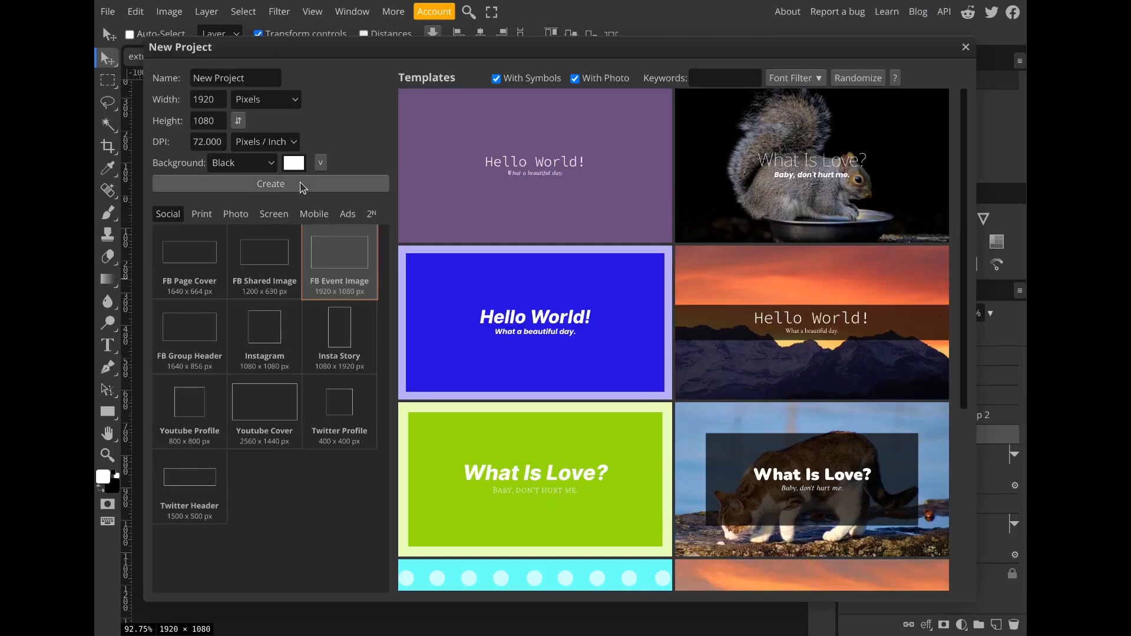
left_click(302, 186)
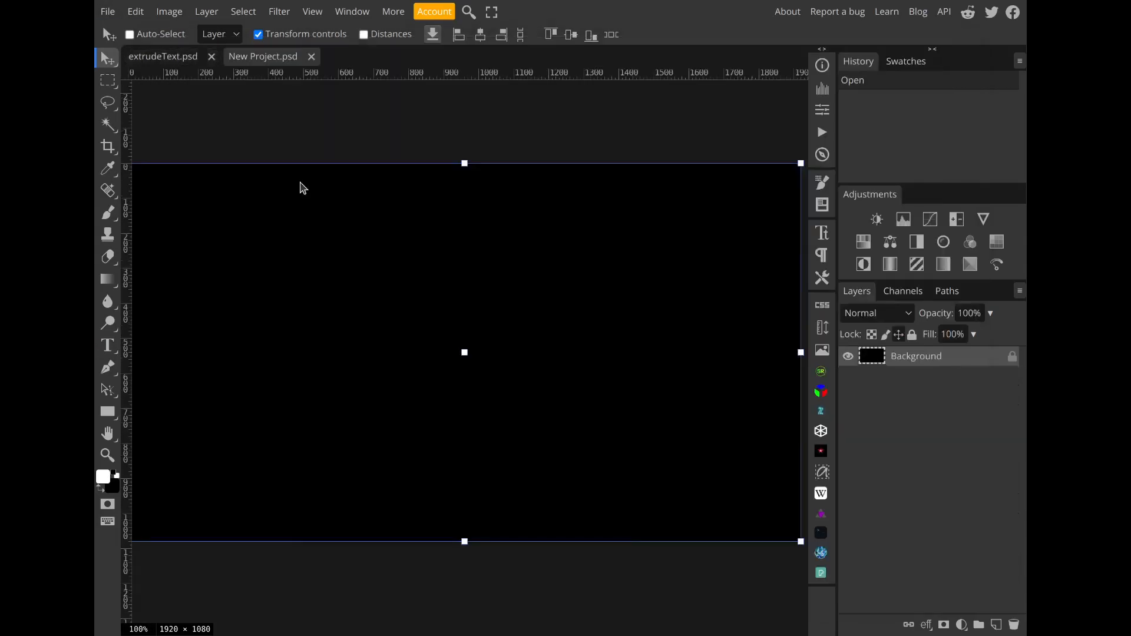
- Add Clouds-type fractal noise to the document with base frequency 0.01 × 0.01, 5 octaves, seed 1 and Stitch tiling
left_click(822, 555)
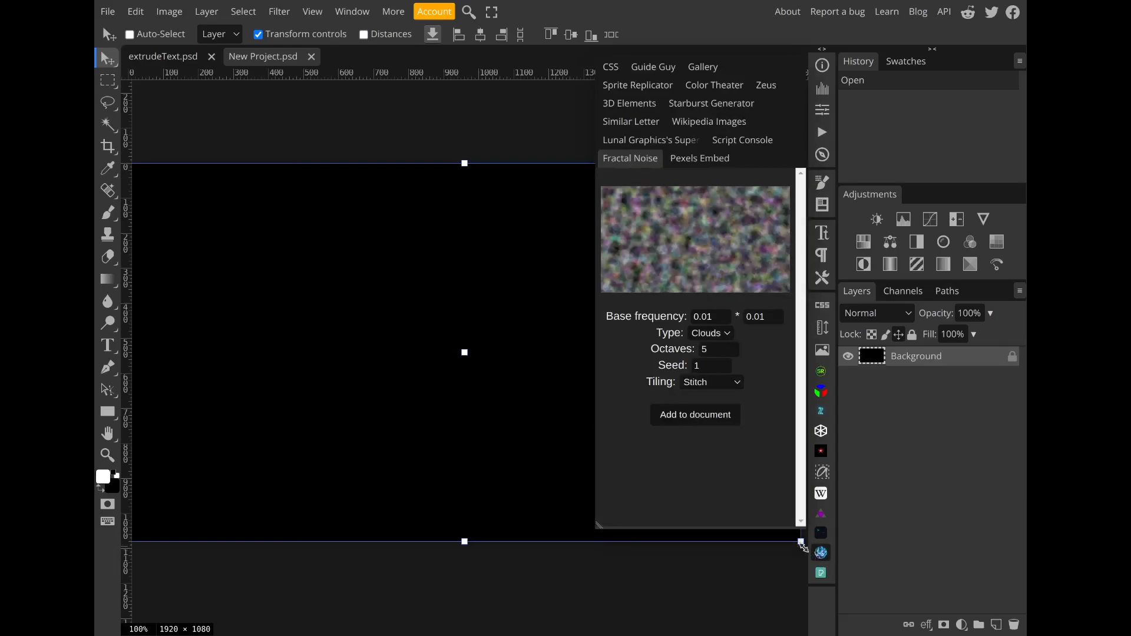
left_click(721, 419)
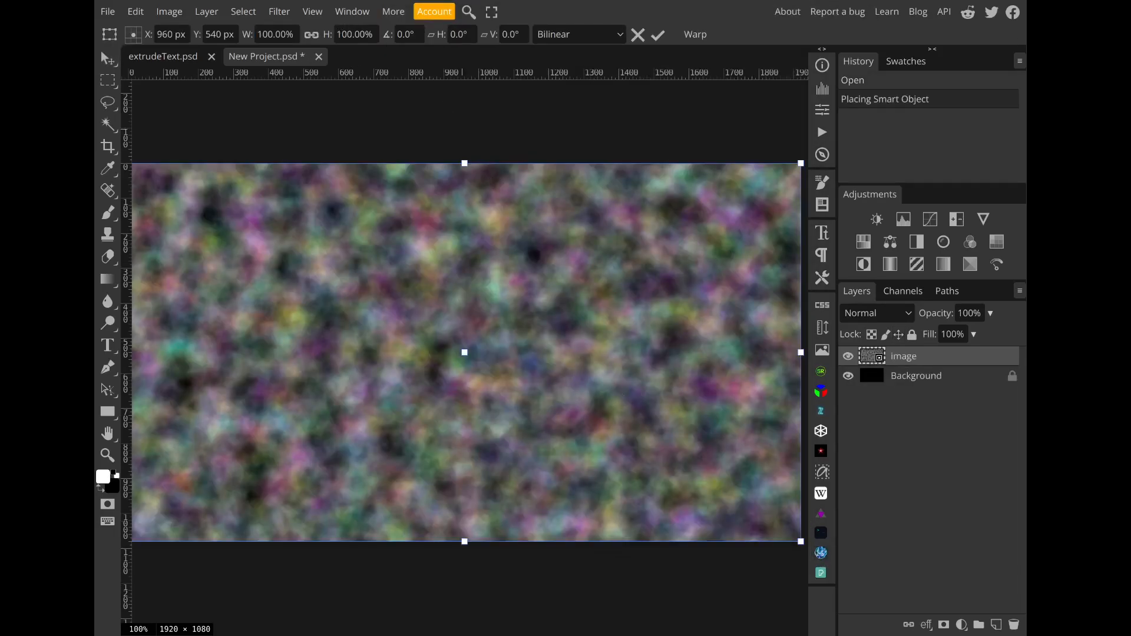
left_click(279, 13)
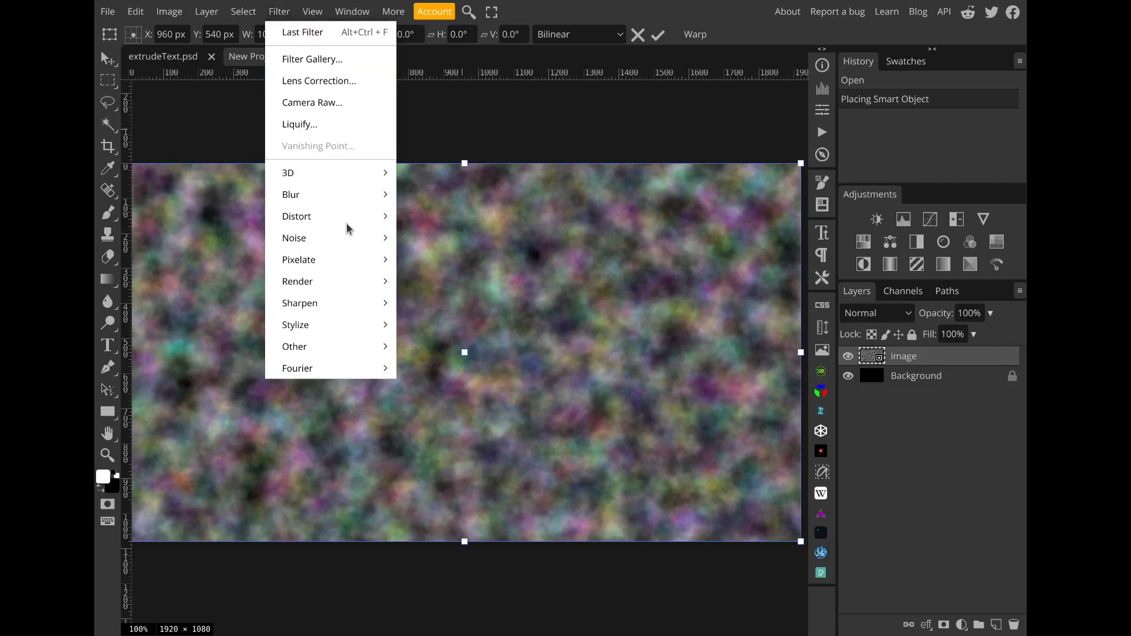
mouse_move(357, 325)
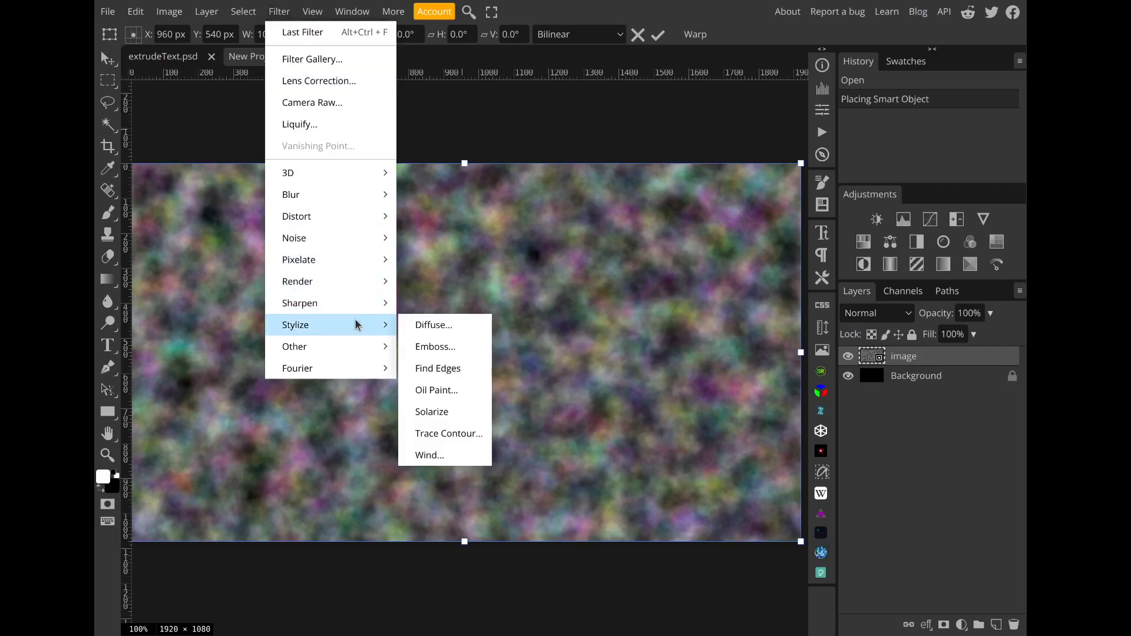
left_click(420, 347)
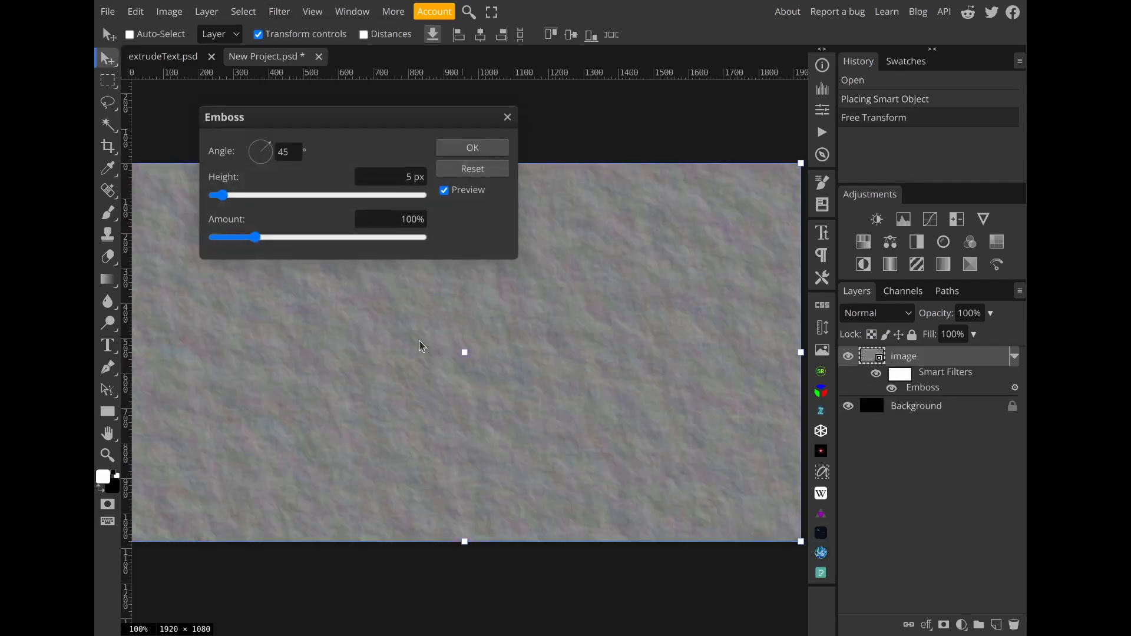
left_click(507, 120)
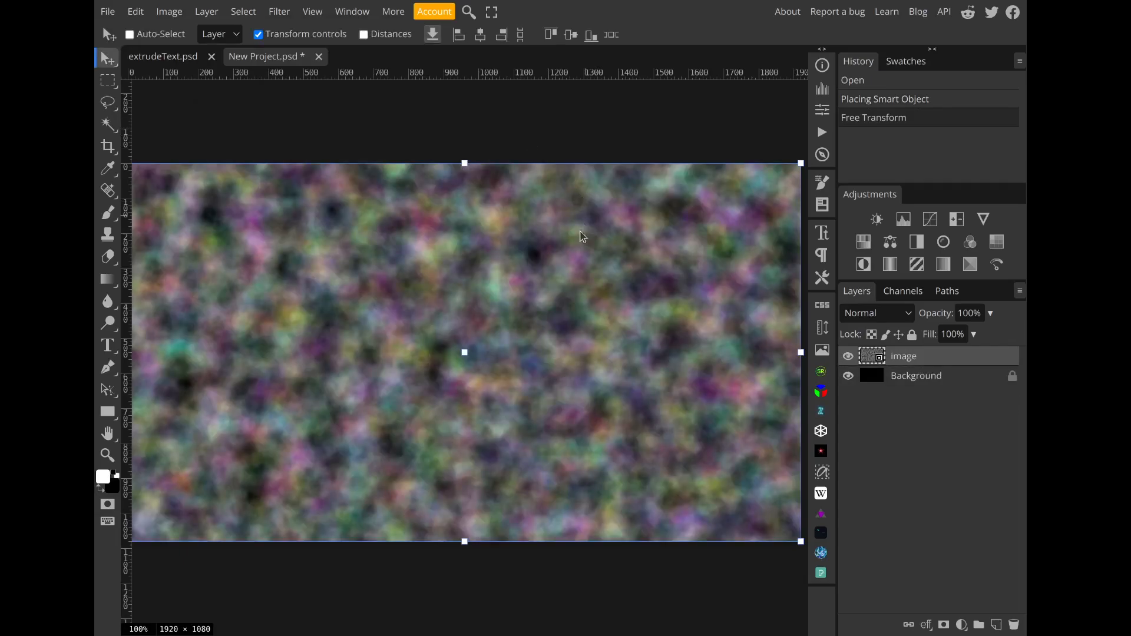
- Examine the cloud pattern of the fractal noise layer up close and as a whole
key("alt")
scroll(566, 275, "up", 5)
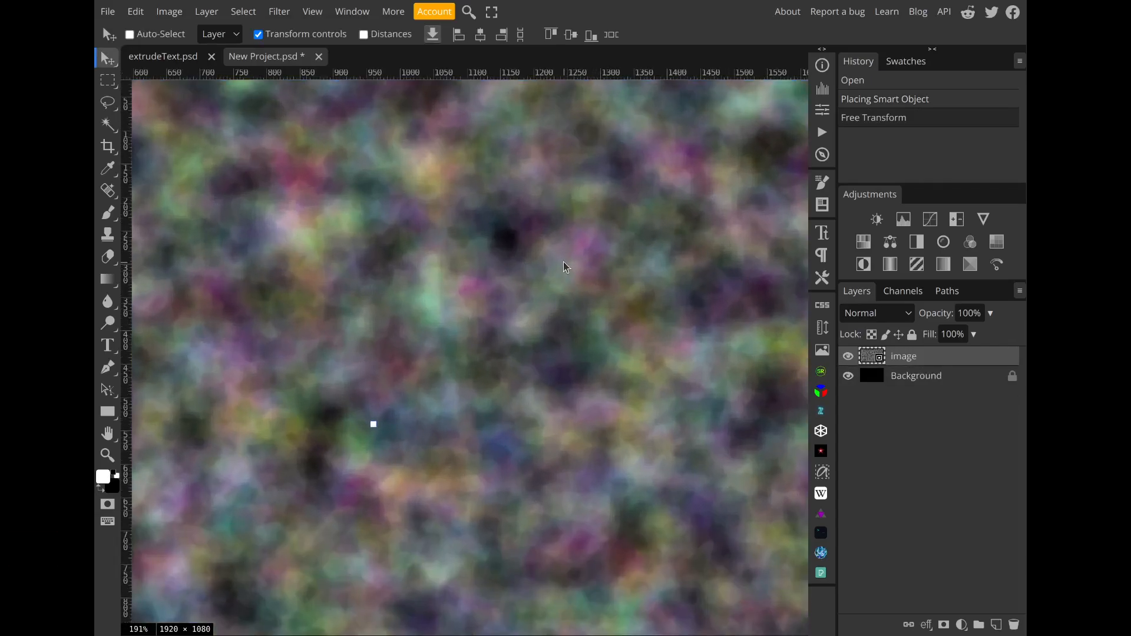
left_click_drag(537, 271, 556, 272)
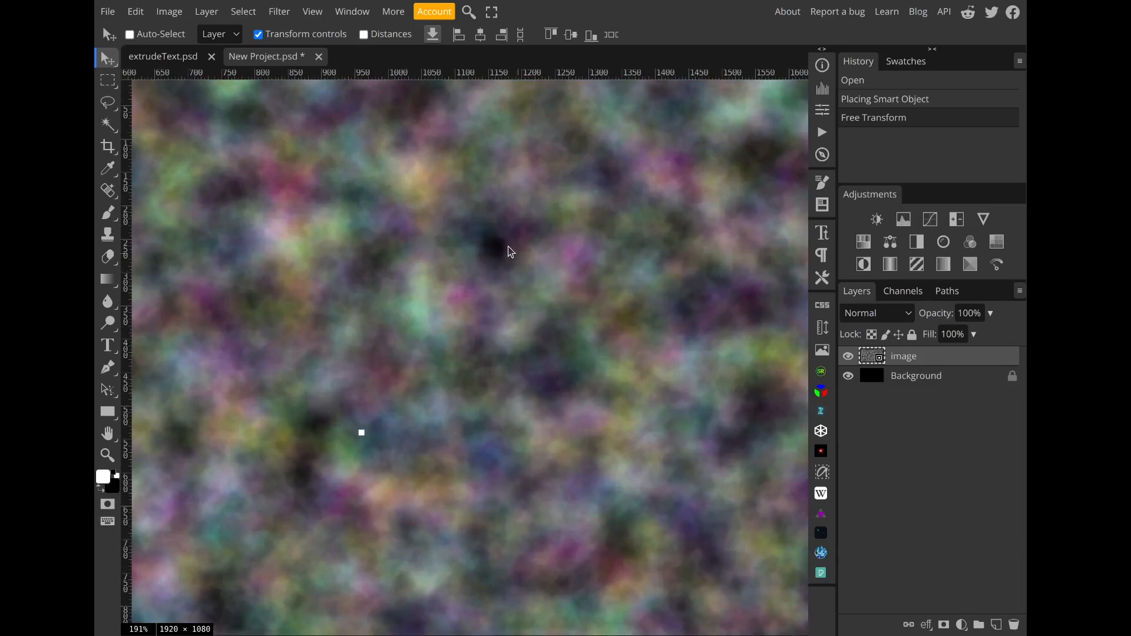
key("alt")
scroll(510, 254, "down", 3)
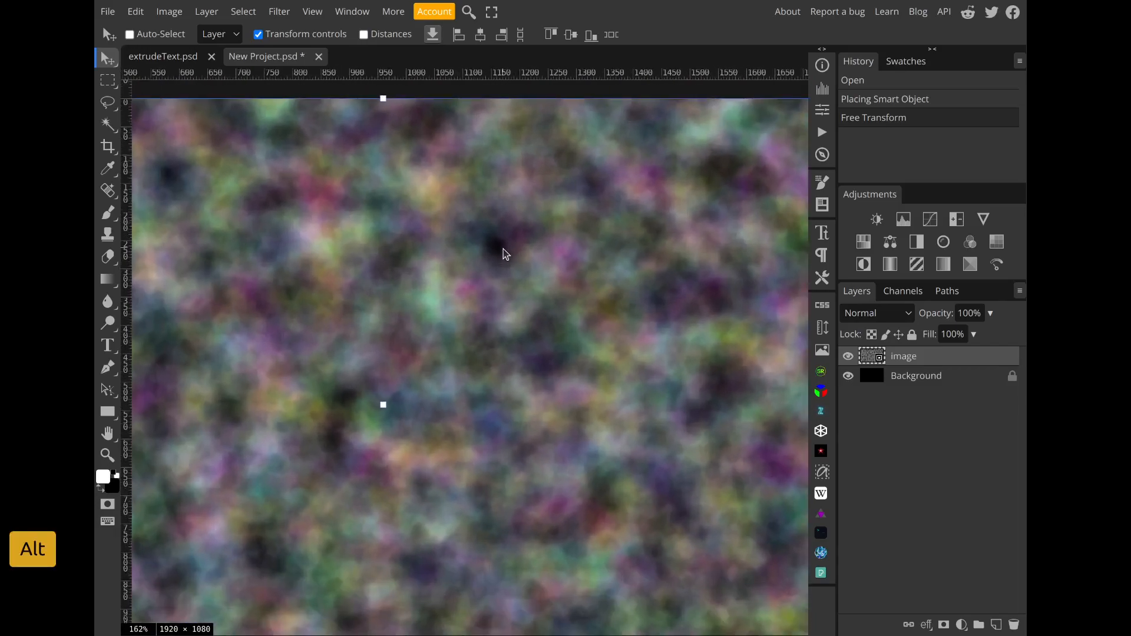
scroll(505, 254, "up", 2)
scroll(505, 254, "down", 5)
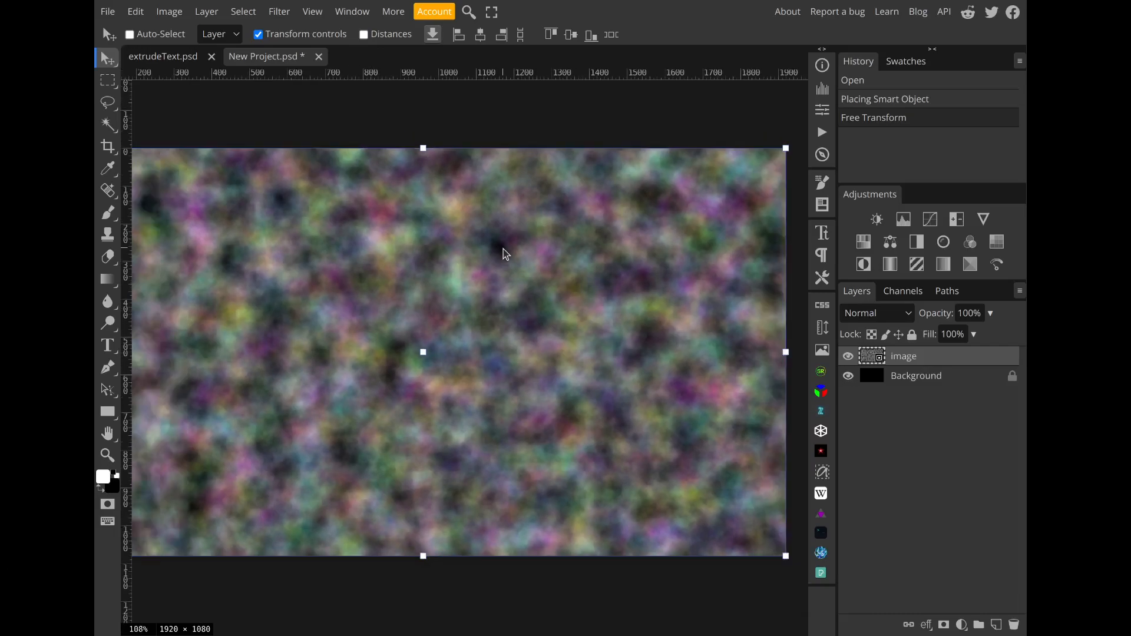
left_click_drag(505, 254, 537, 255)
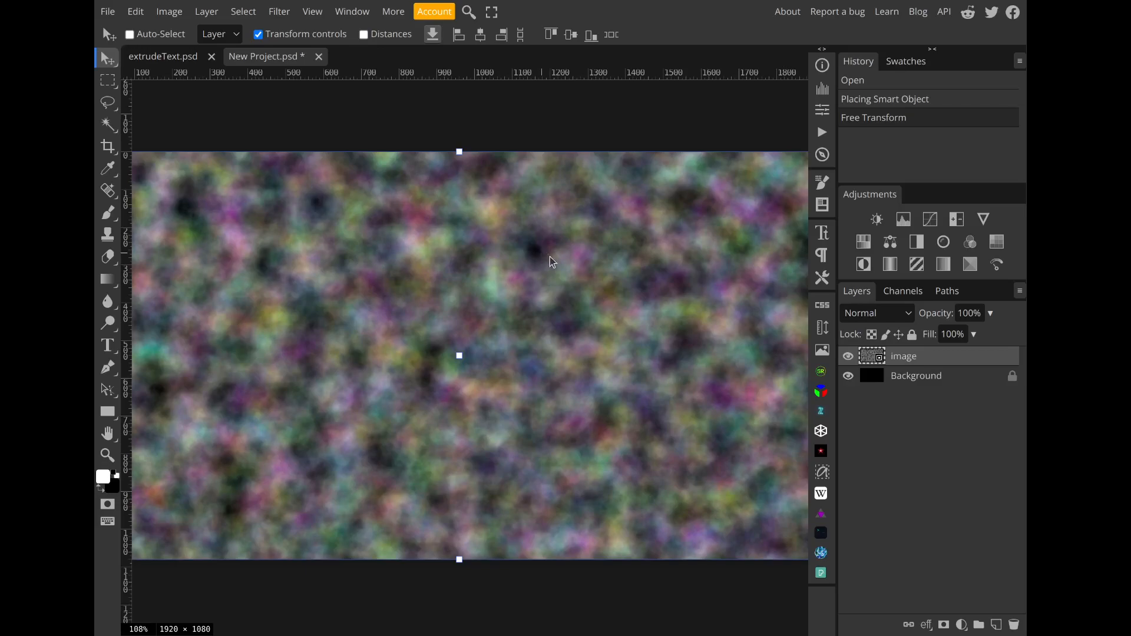
scroll(567, 285, "up", 5)
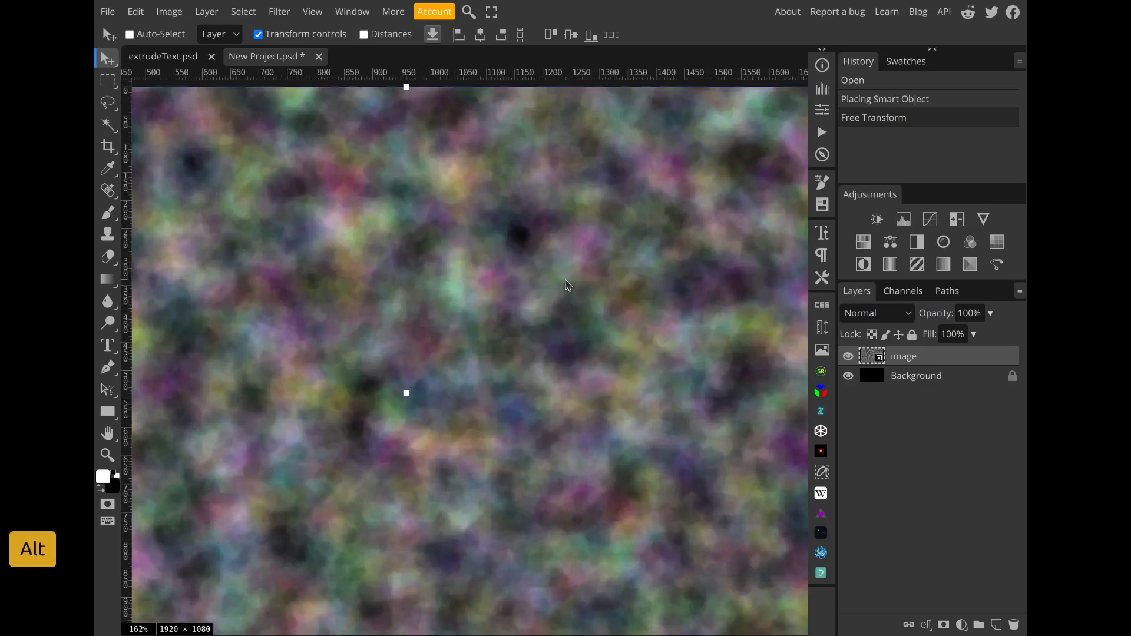
scroll(523, 246, "down", 4)
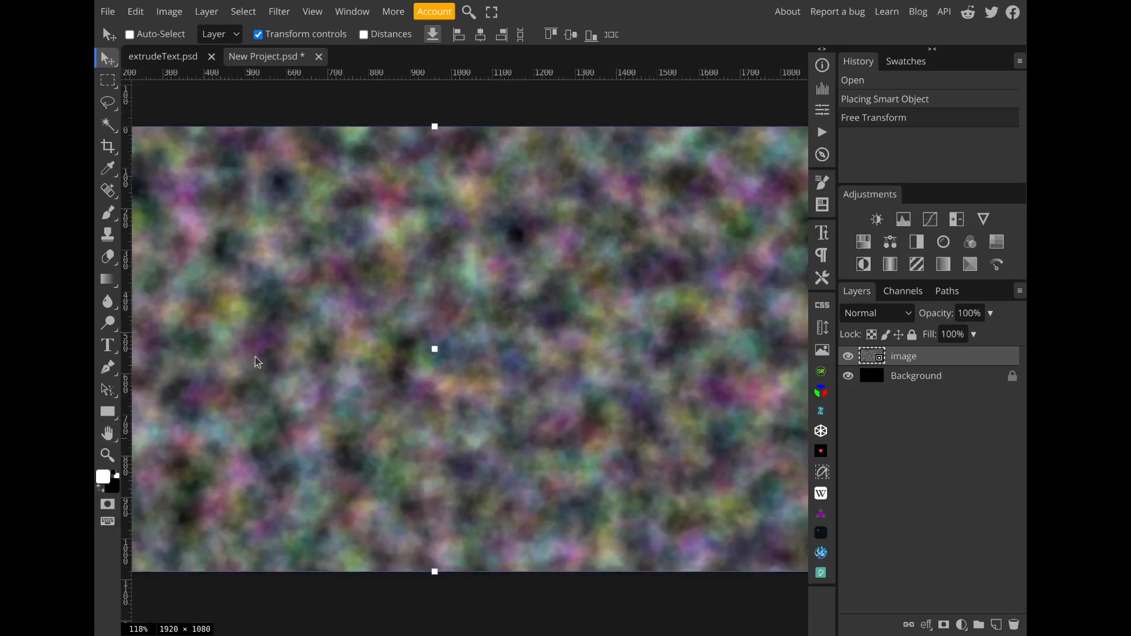
- Apply an Emboss filter to the noise layer with a 45° angle, 5 px height and 500% amount
left_click(287, 12)
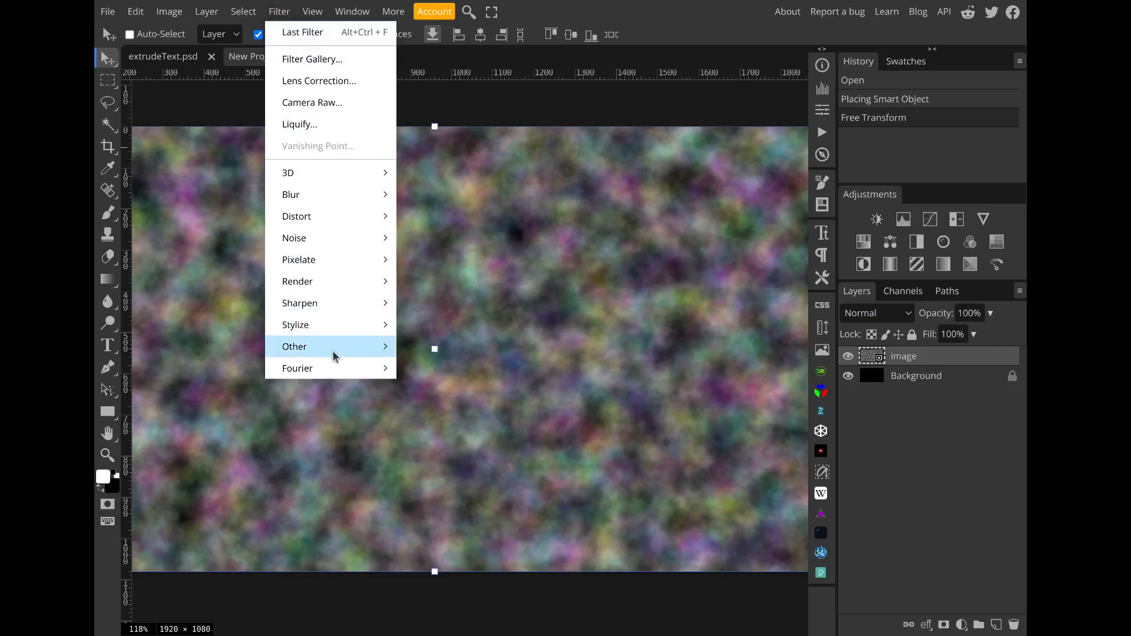
mouse_move(341, 325)
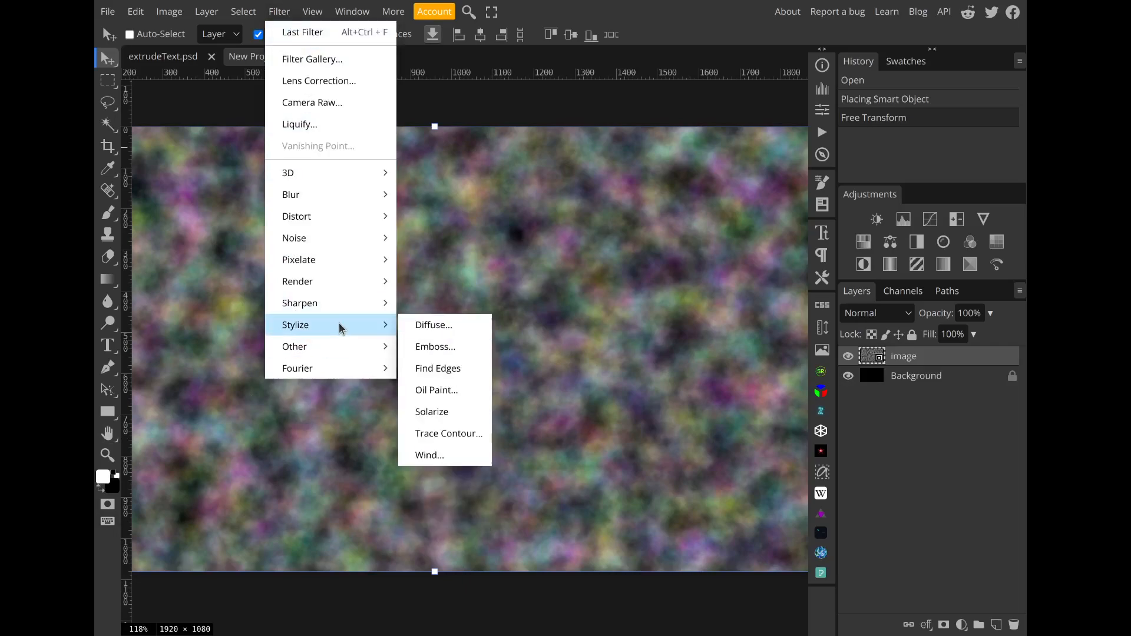
left_click(478, 346)
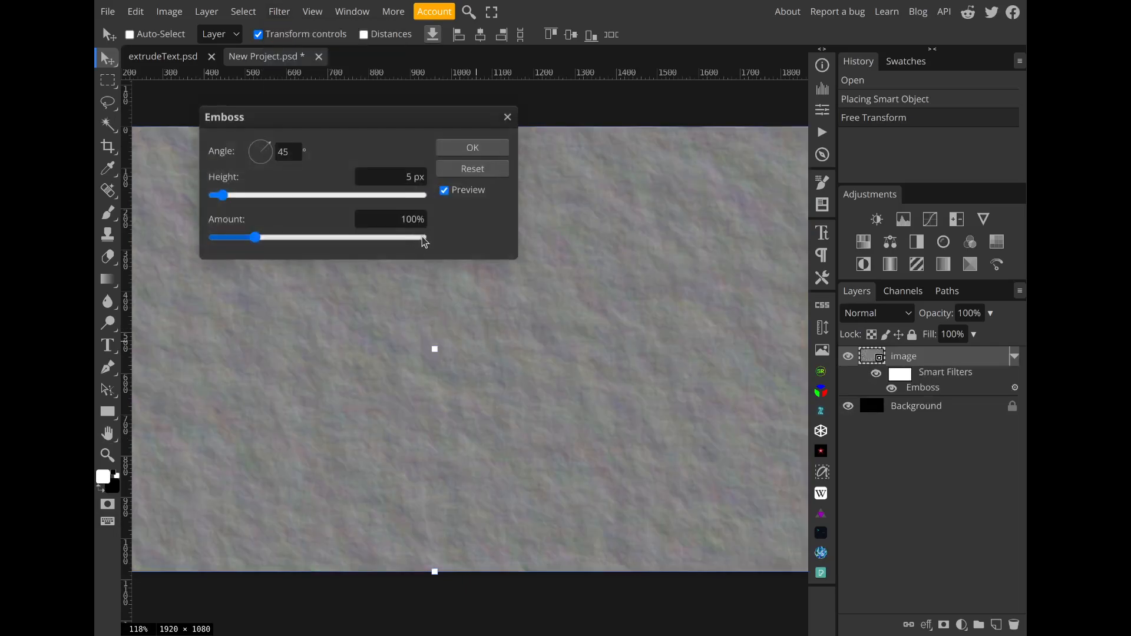
left_click(424, 238)
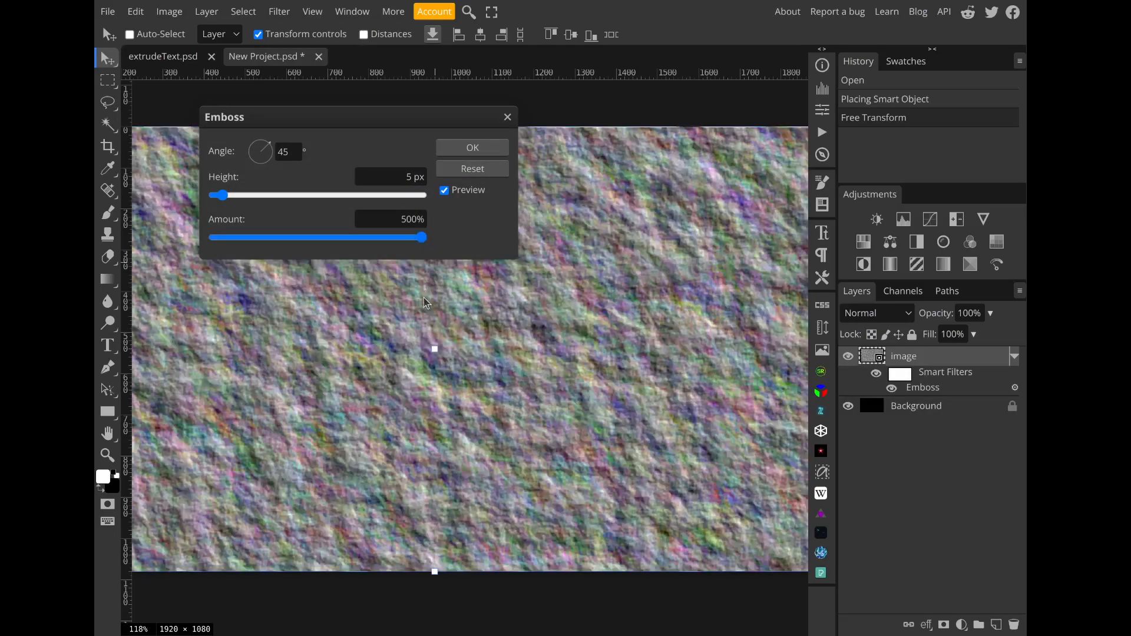
left_click_drag(367, 326, 358, 375)
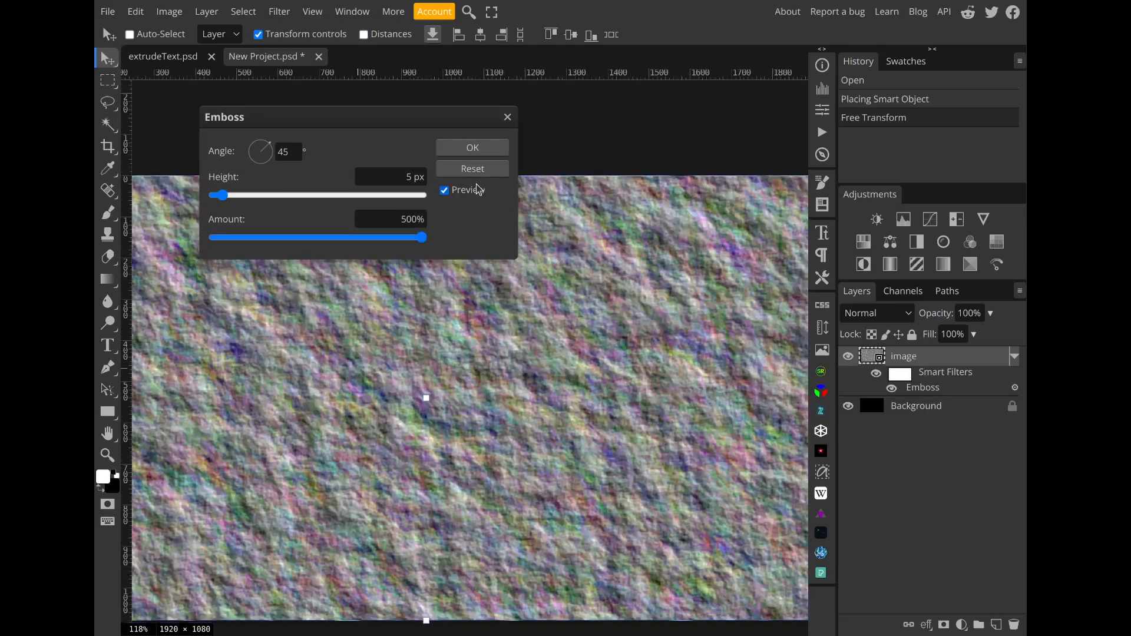
left_click(478, 147)
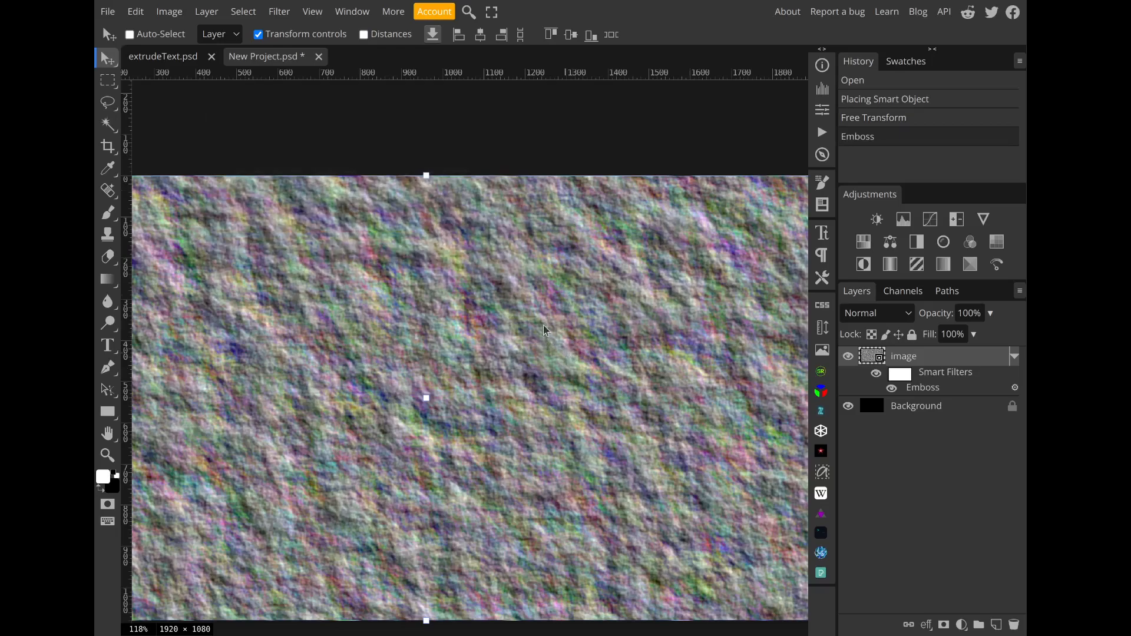
- Revert the document to its initial Open state, discarding the noise layer and its emboss
left_click_drag(587, 366, 552, 375)
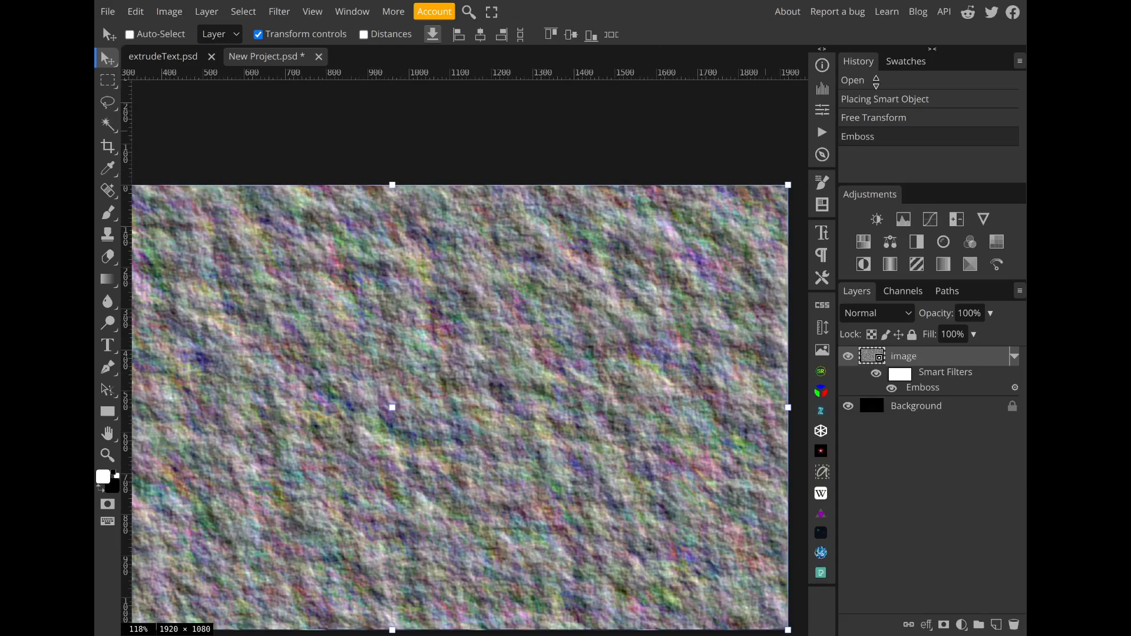
left_click(935, 85)
left_click_drag(528, 319, 594, 287)
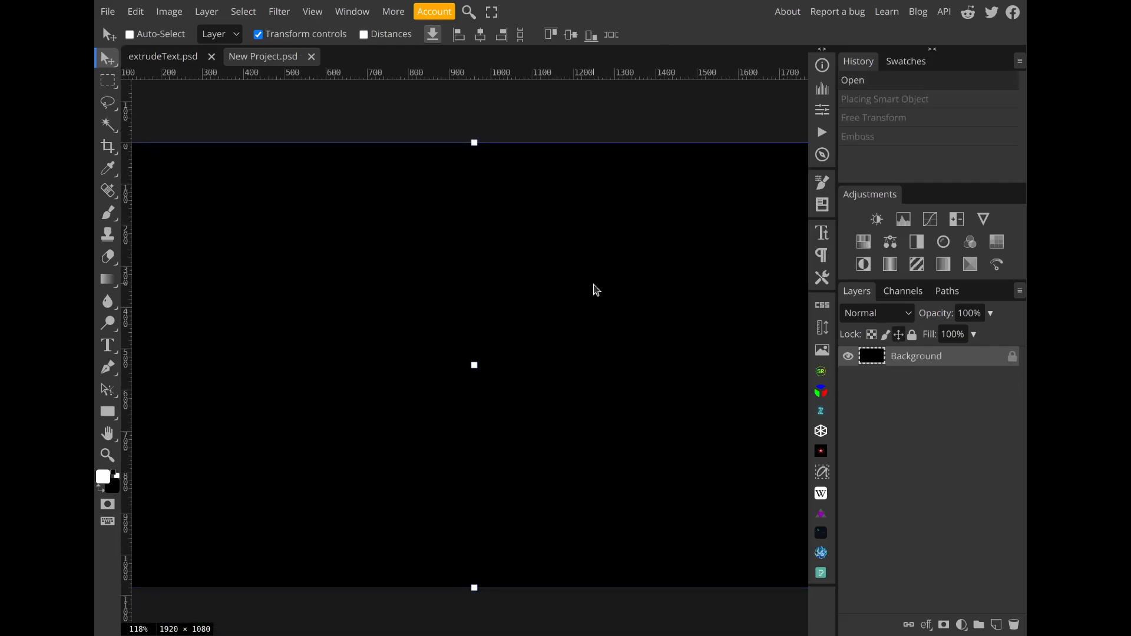
scroll(595, 285, "down", 2)
left_click_drag(595, 287, 573, 294)
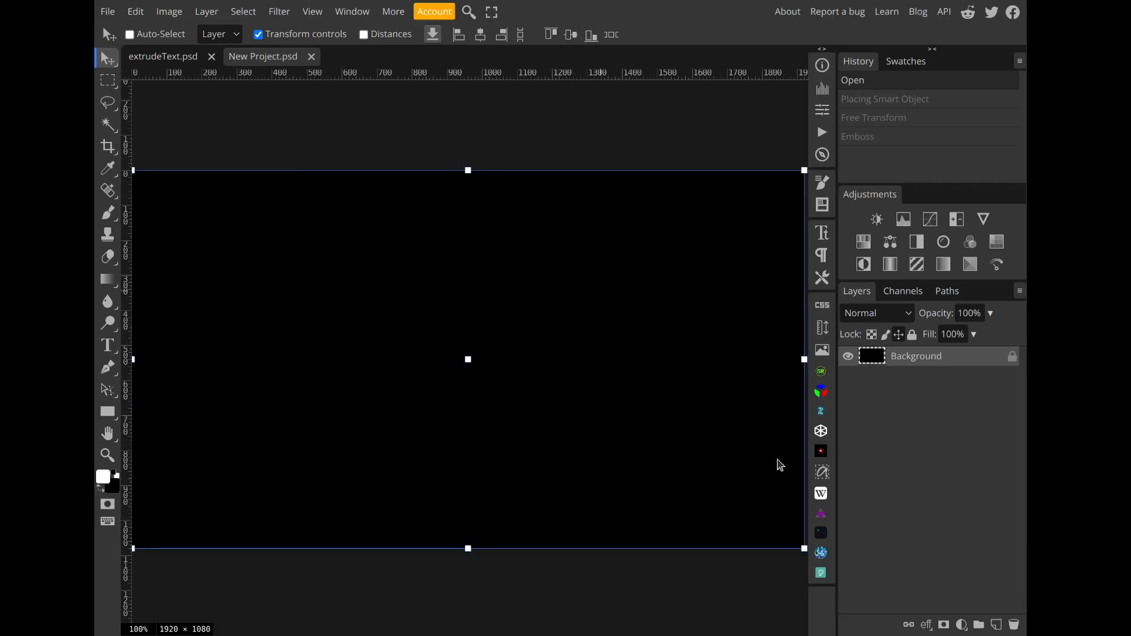
- Place a Clouds-type fractal noise layer over the black background, using base frequency 0.01 × 0.01, 5 octaves and Stitch tiling
left_click(821, 553)
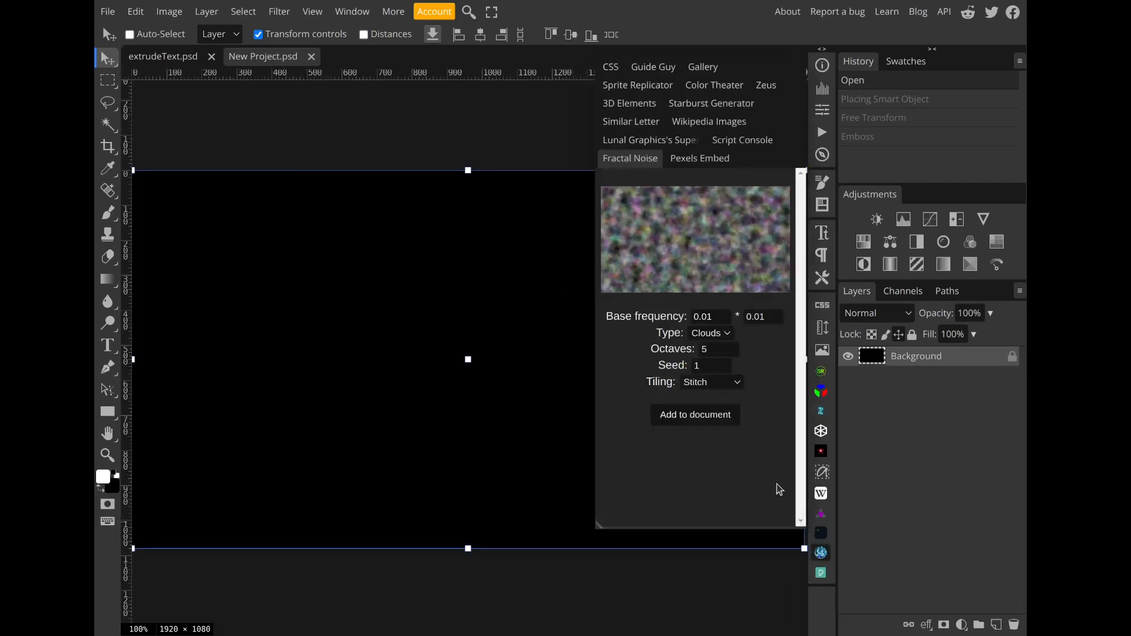
left_click(724, 419)
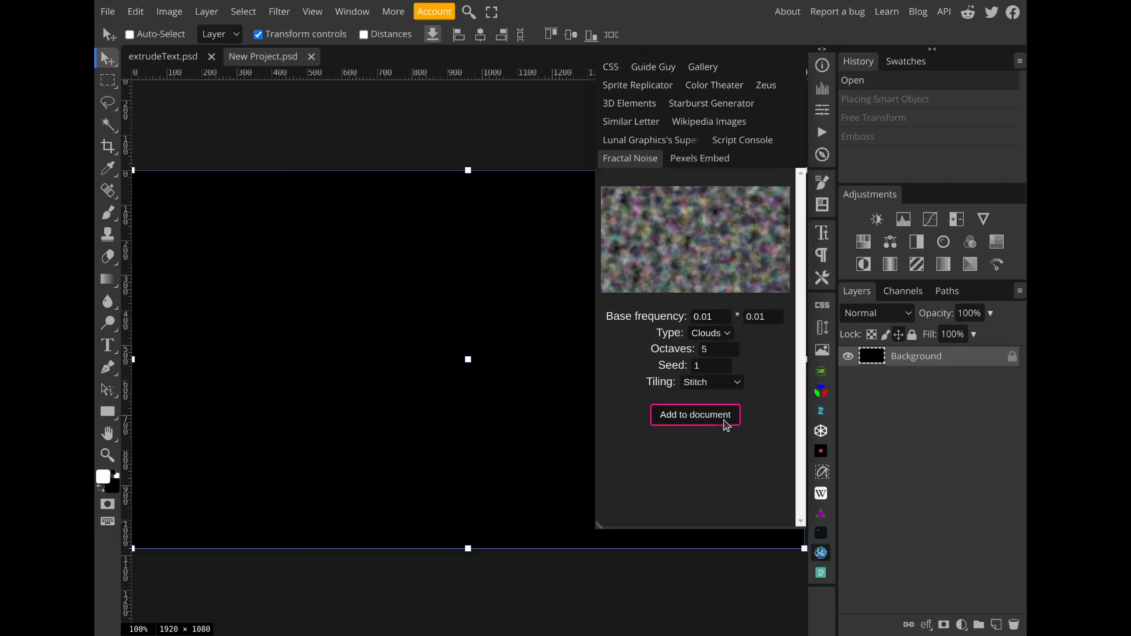
left_click(827, 557)
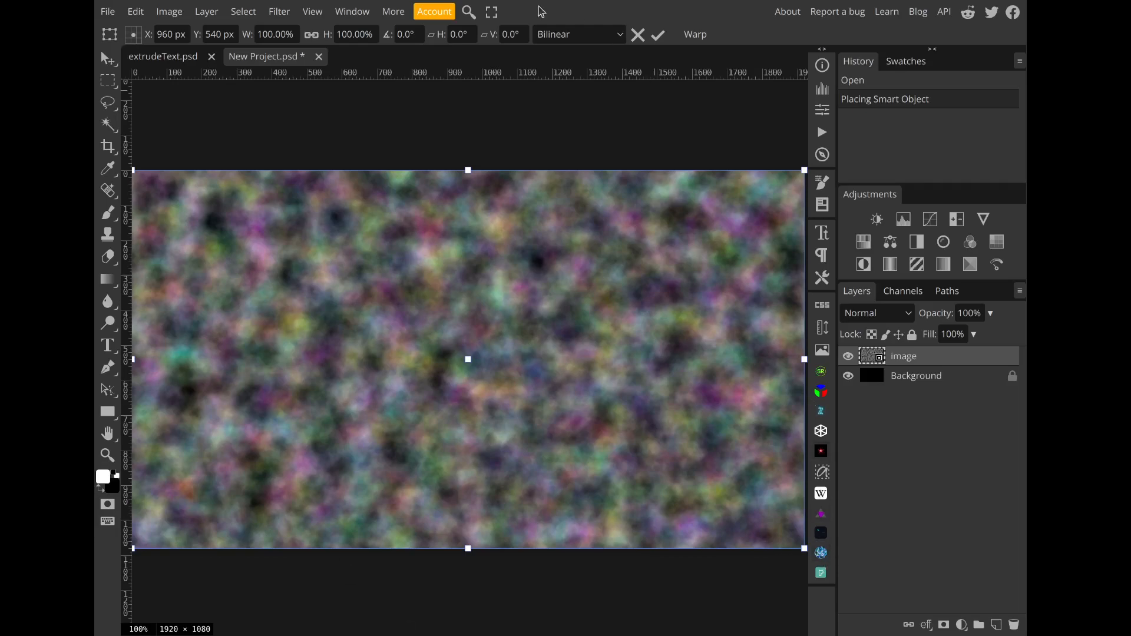
left_click(285, 14)
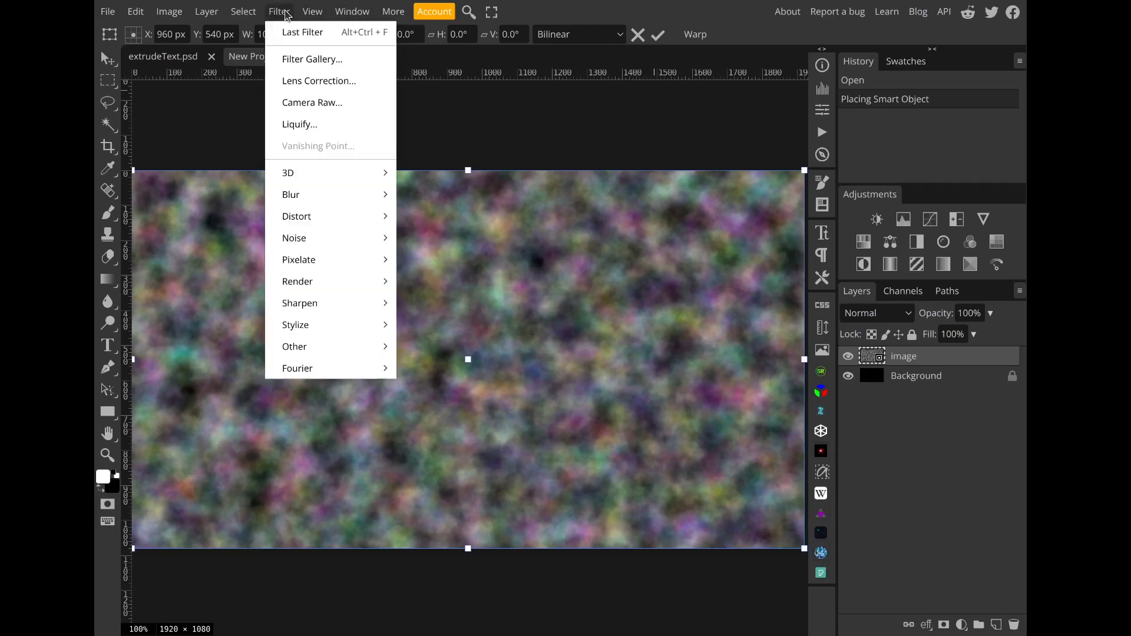
mouse_move(356, 292)
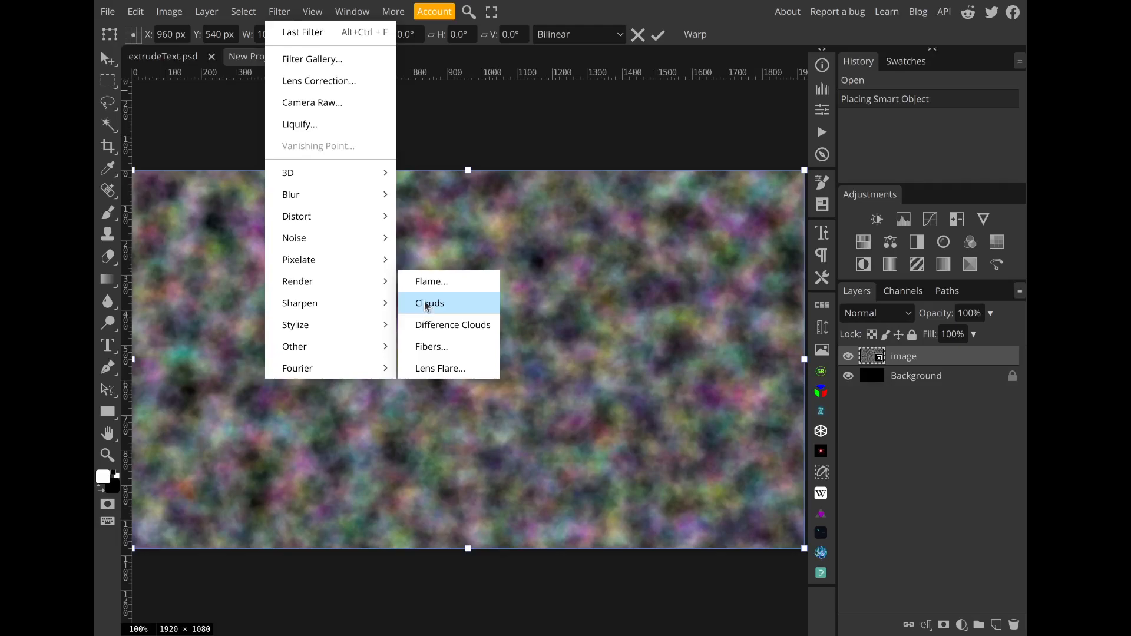
left_click(861, 415)
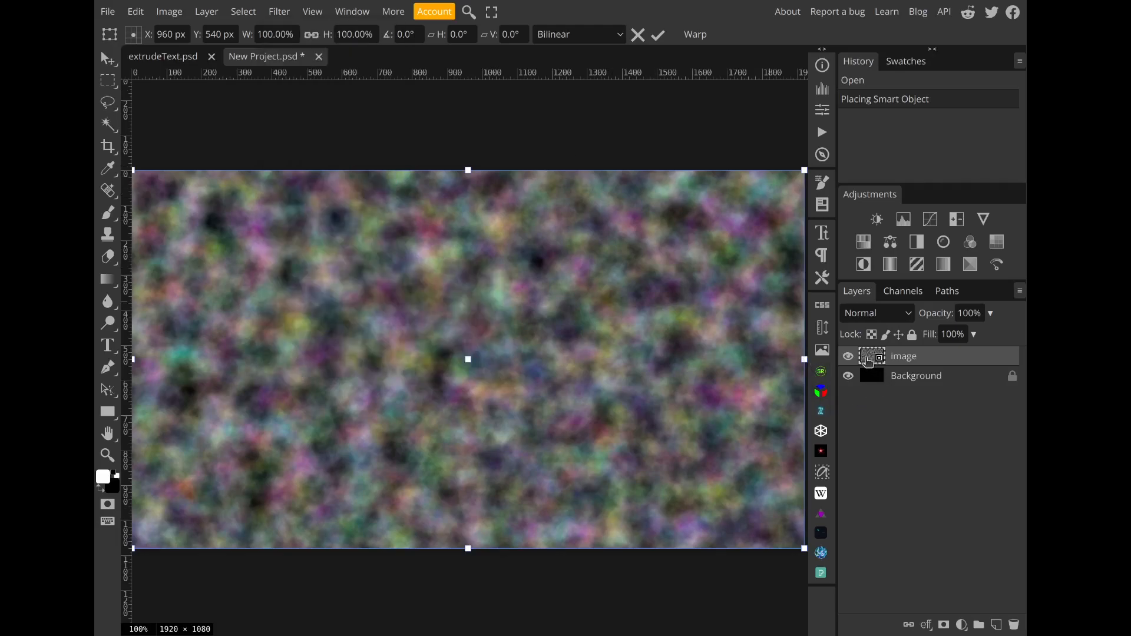
- Try a Crystallize filter with a 100 px cell size on the noise layer and cancel it
left_click(279, 11)
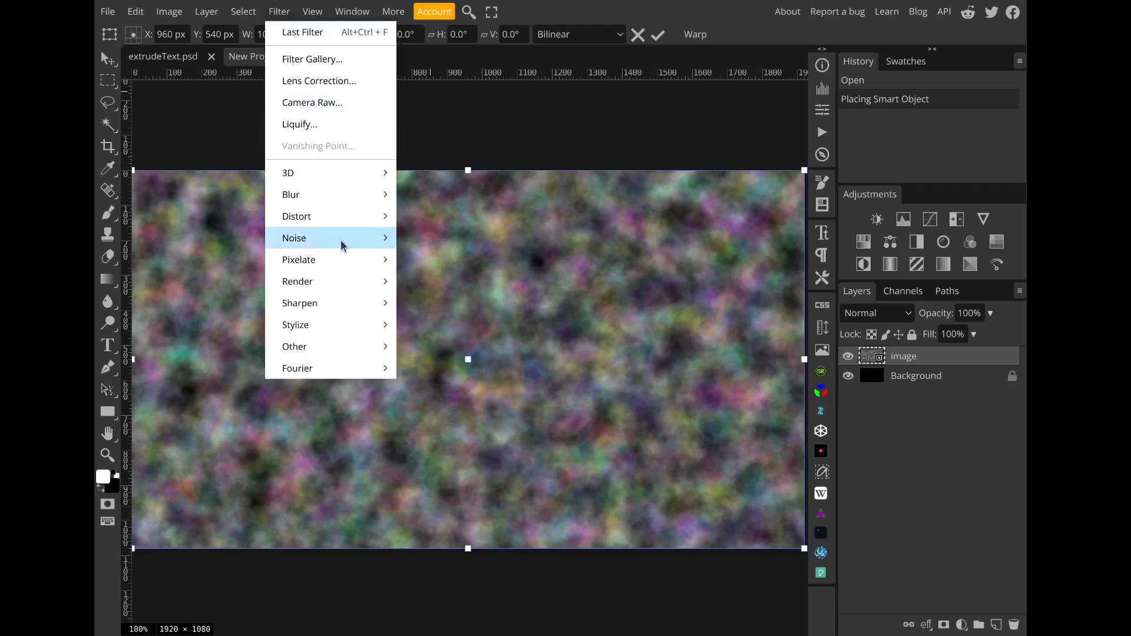
mouse_move(361, 259)
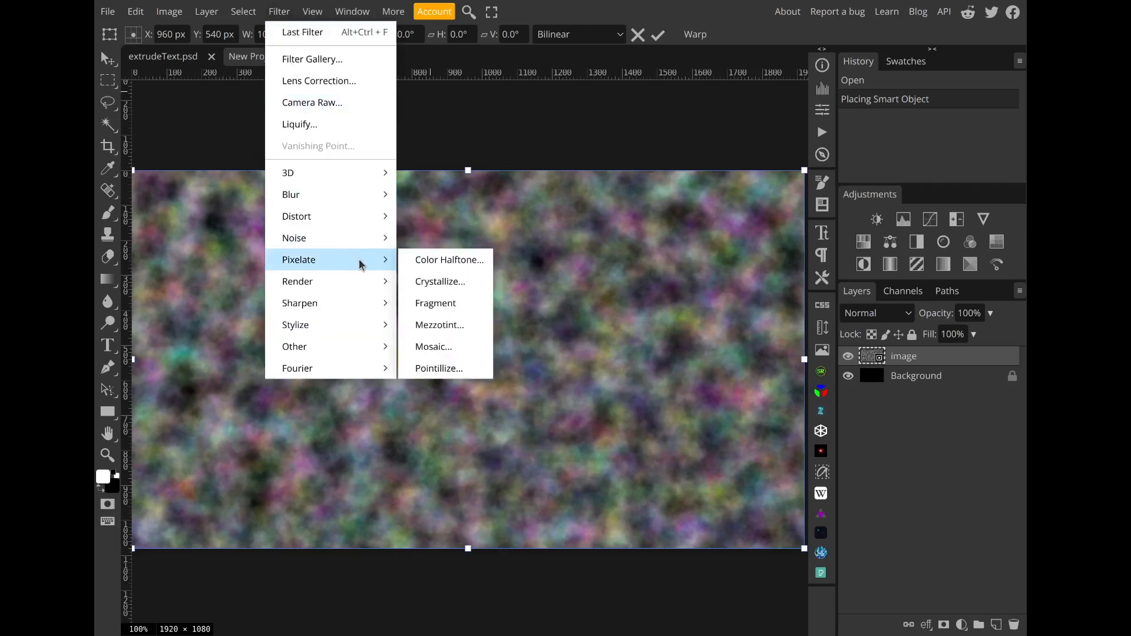
left_click(450, 285)
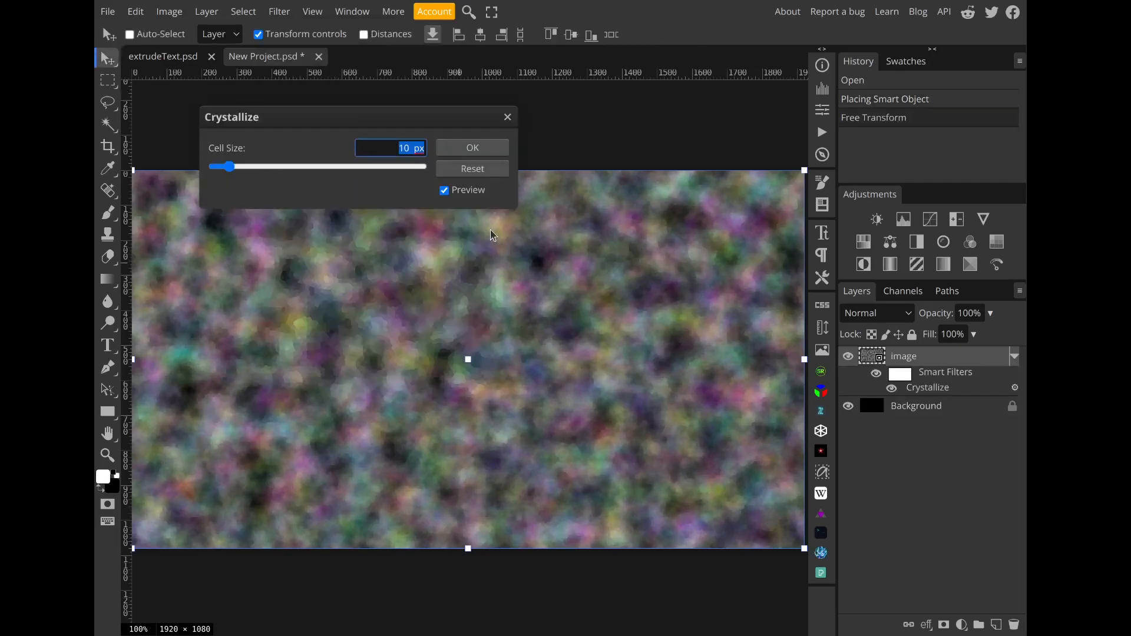
left_click(424, 168)
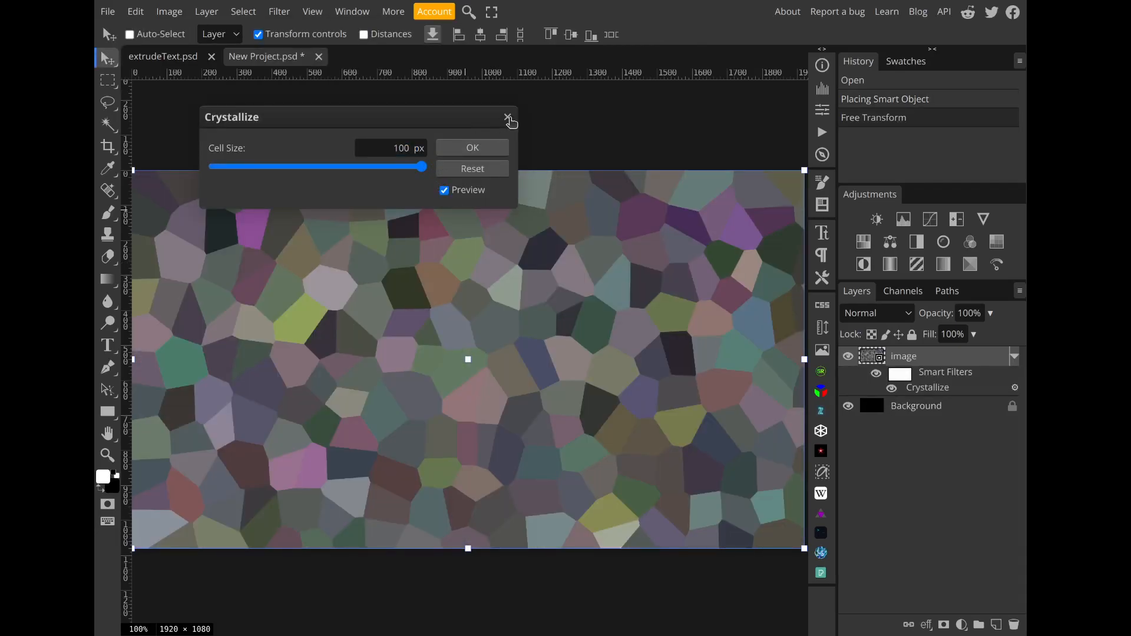
left_click(508, 118)
- Try a Mosaic filter with cell sizes of 200 px and 141 px on the noise layer and cancel it
left_click(279, 11)
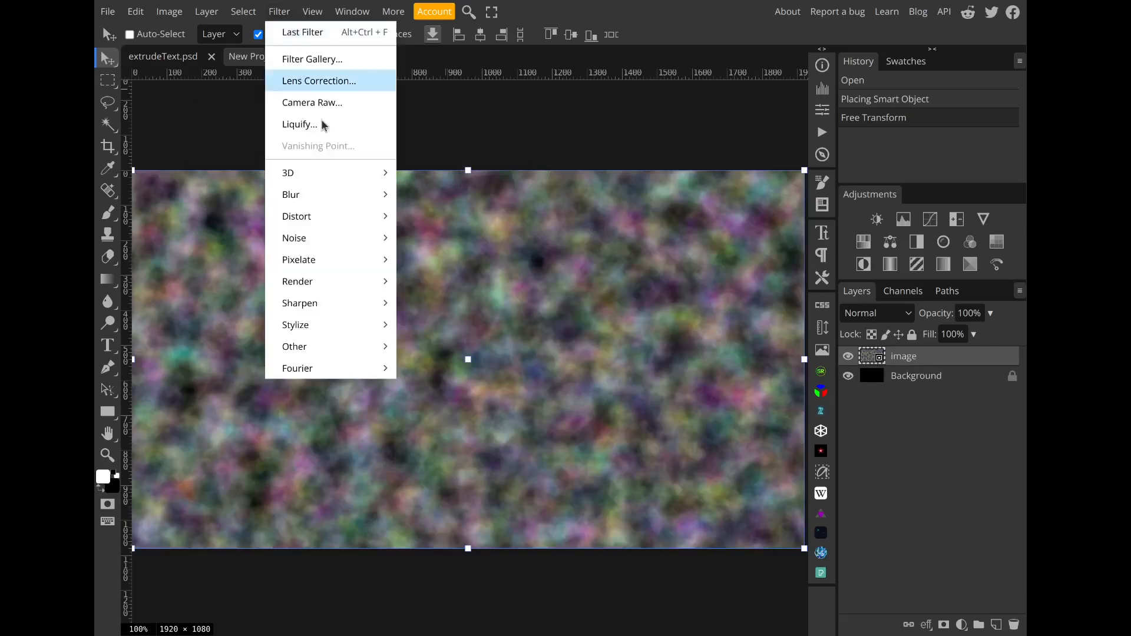
mouse_move(366, 260)
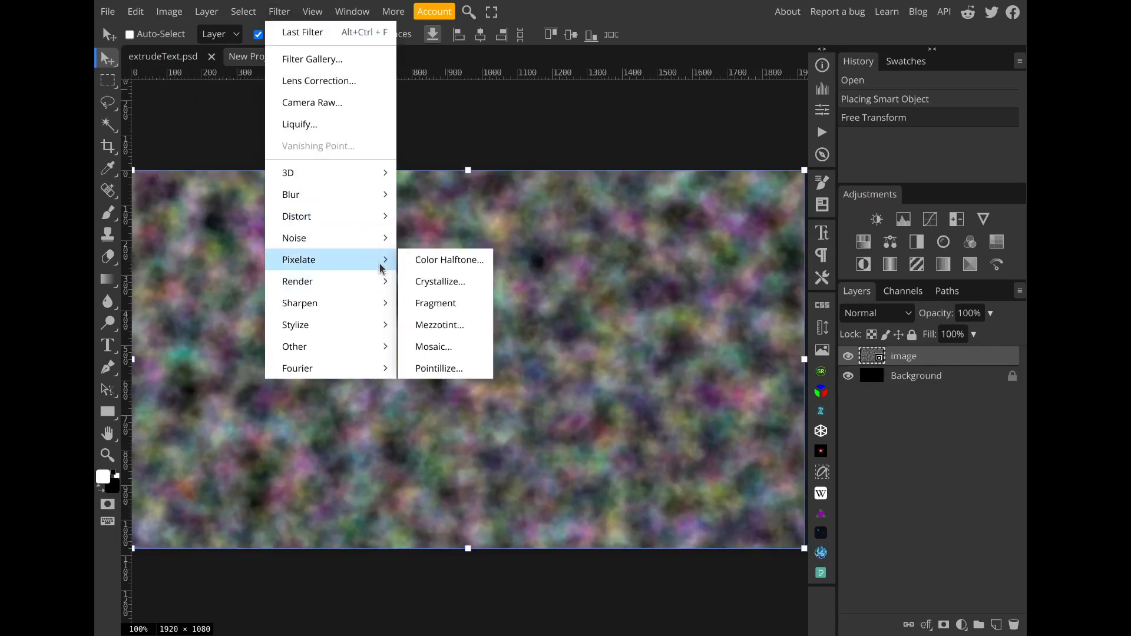
left_click(450, 347)
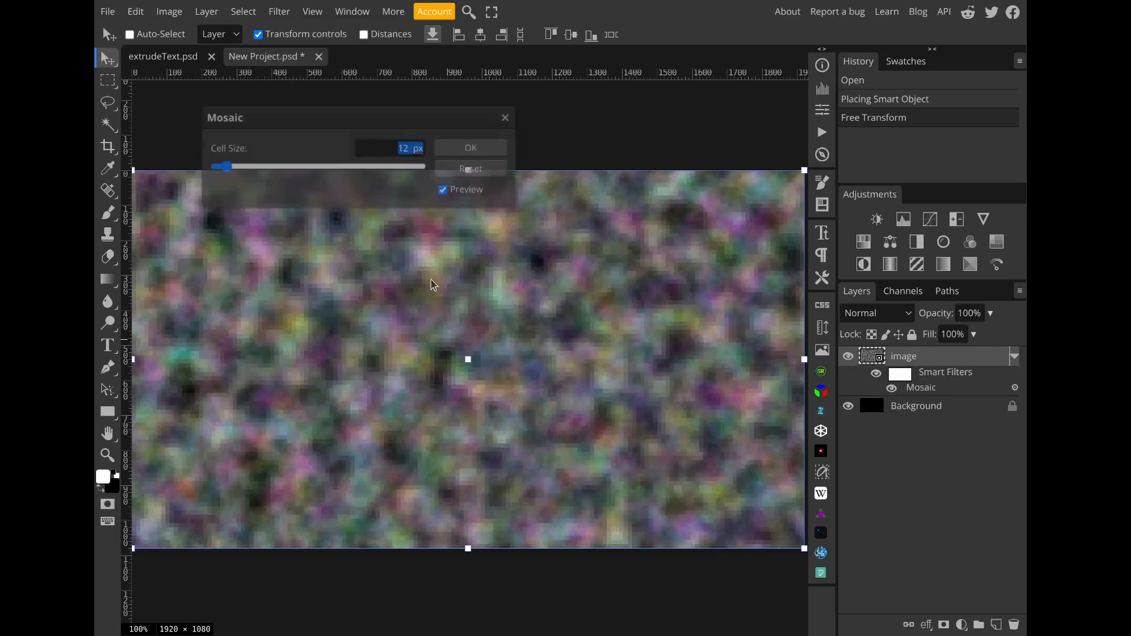
left_click(420, 169)
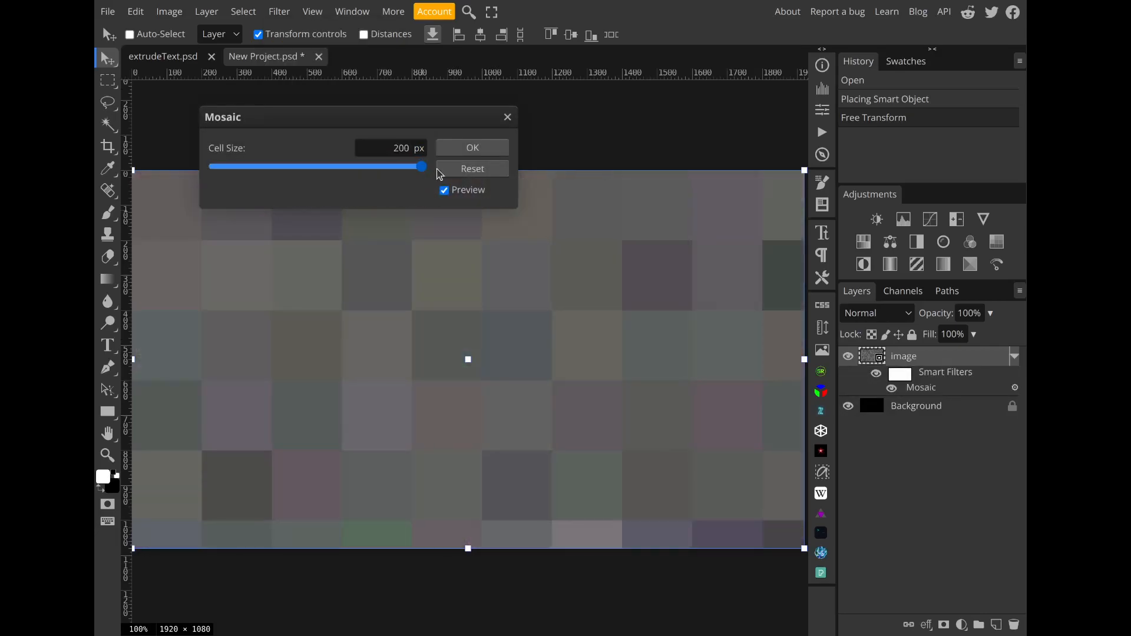
left_click_drag(388, 181, 362, 189)
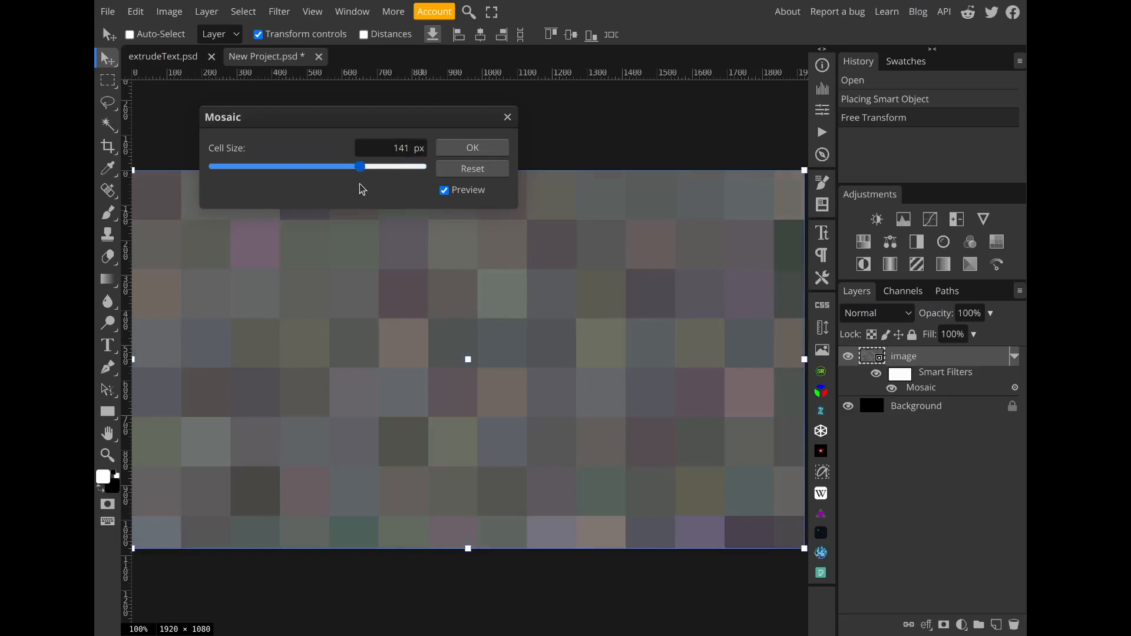
left_click(507, 121)
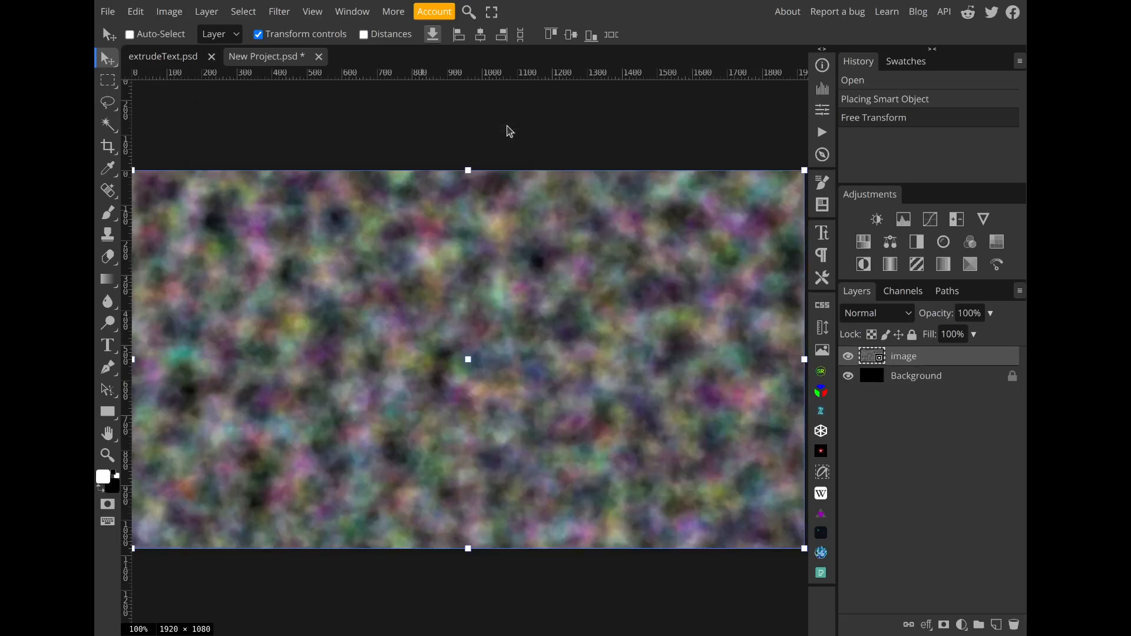
left_click(280, 11)
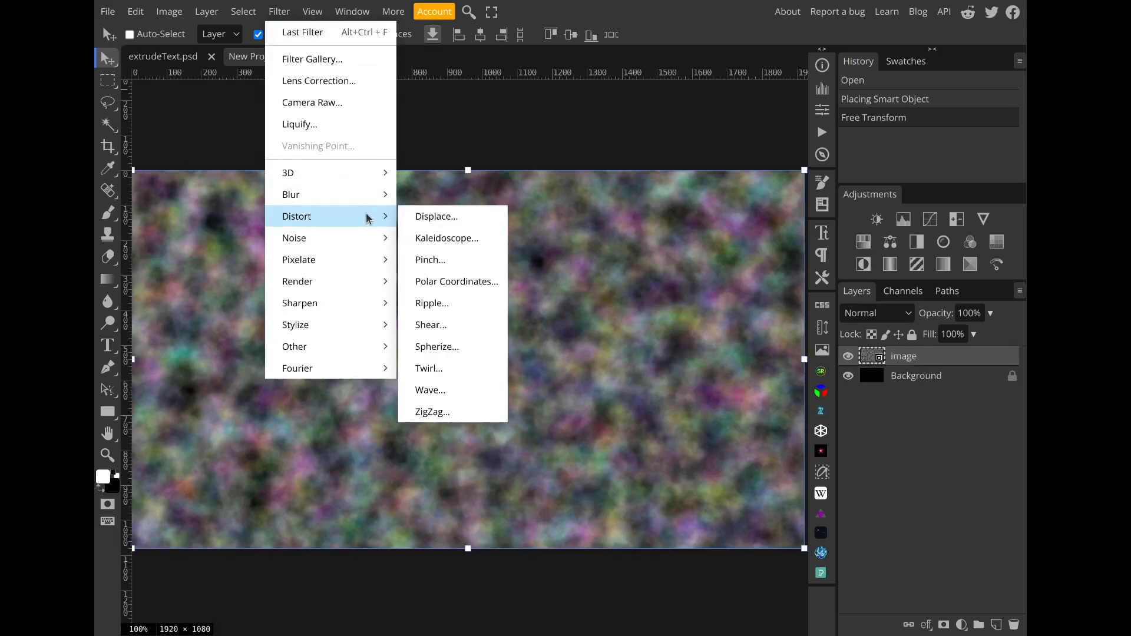
mouse_move(365, 269)
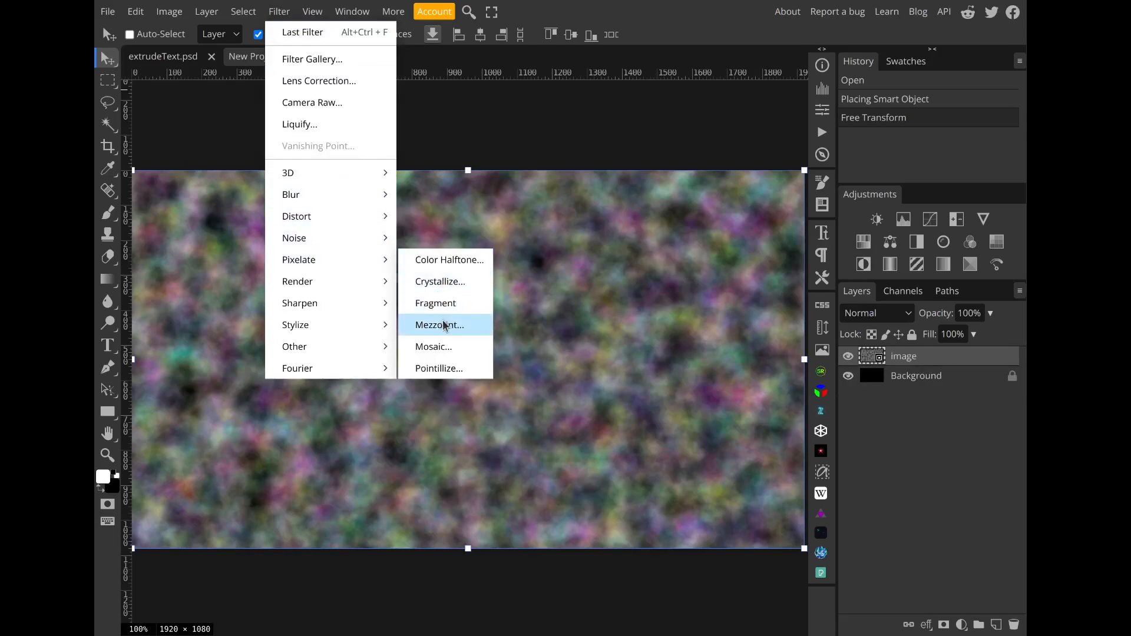
left_click(436, 346)
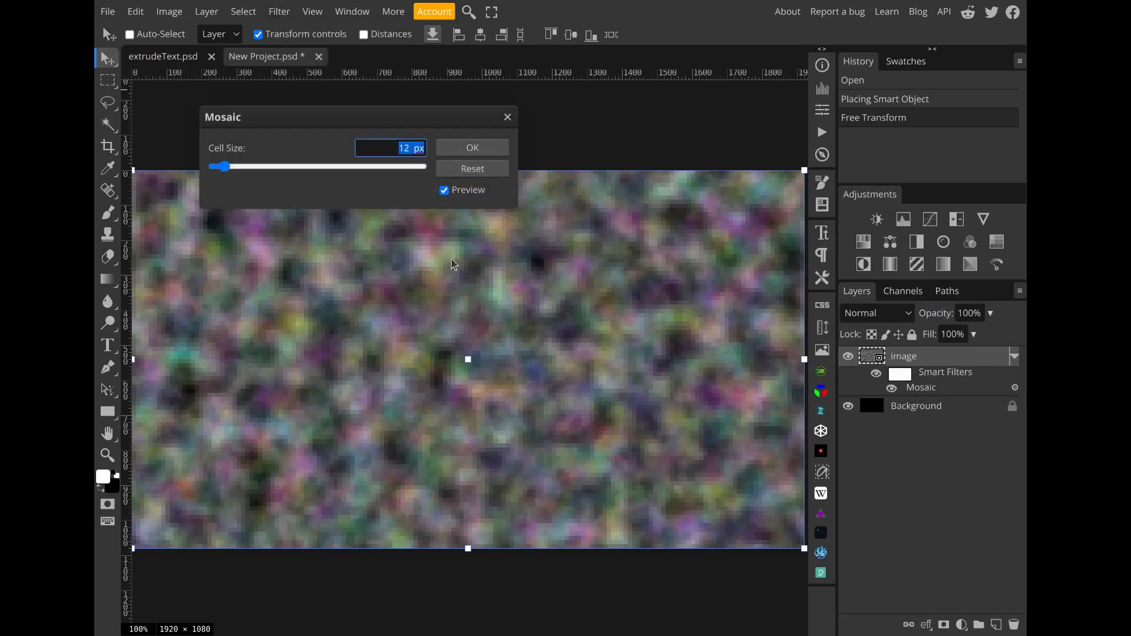
left_click(507, 116)
- Apply a Crystallize filter with a 112 px cell size to the noise layer and convert the layer to a smart object
left_click(279, 11)
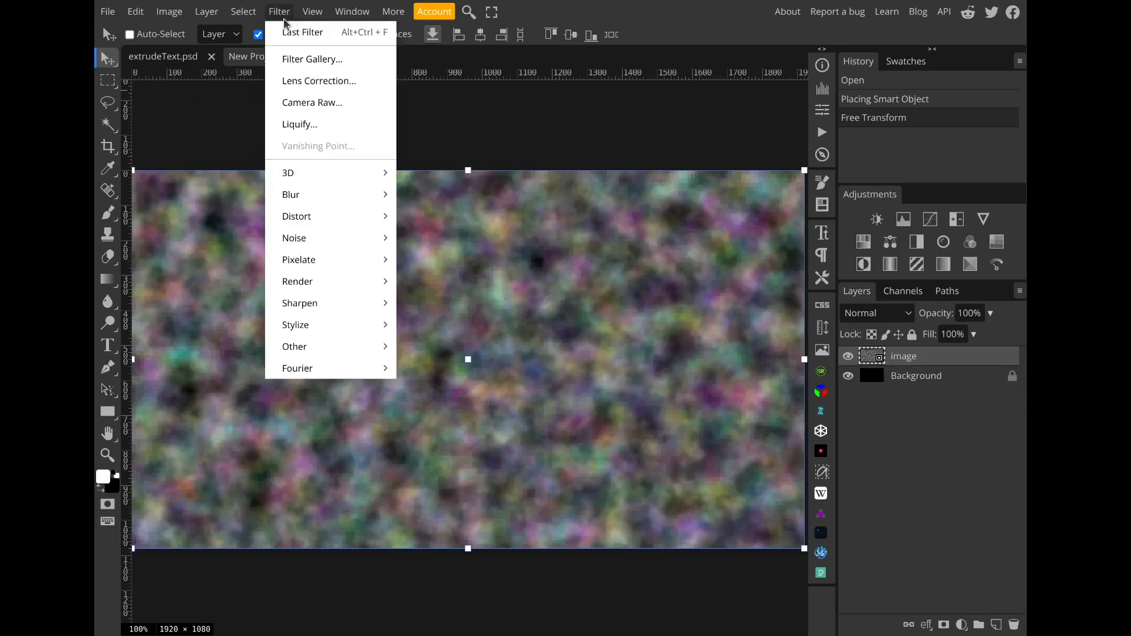
mouse_move(336, 261)
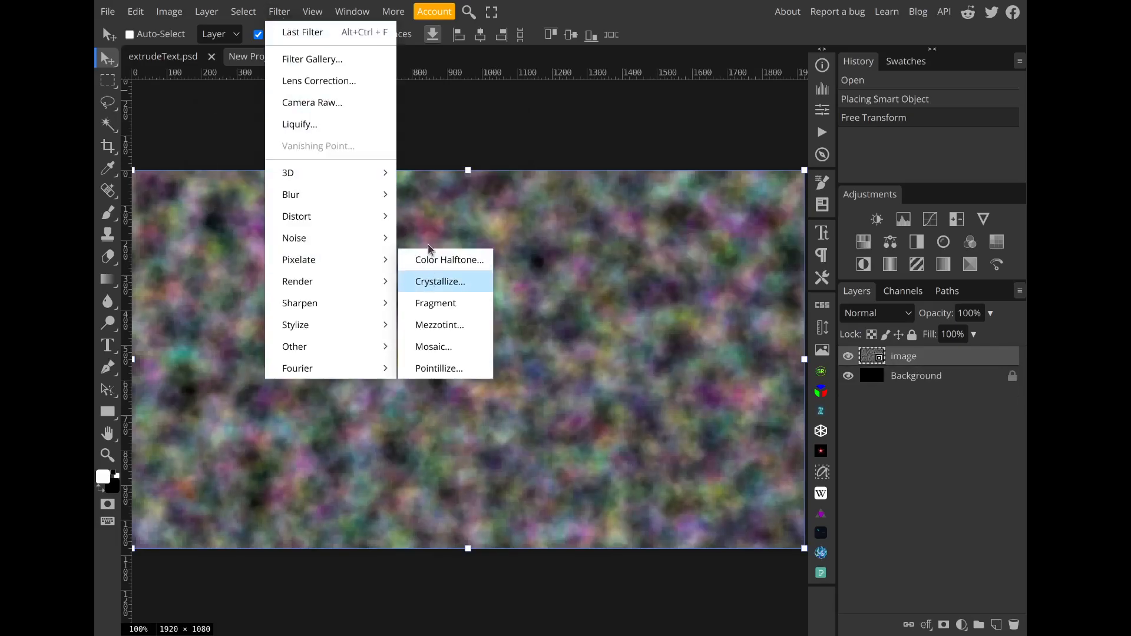
key("Return")
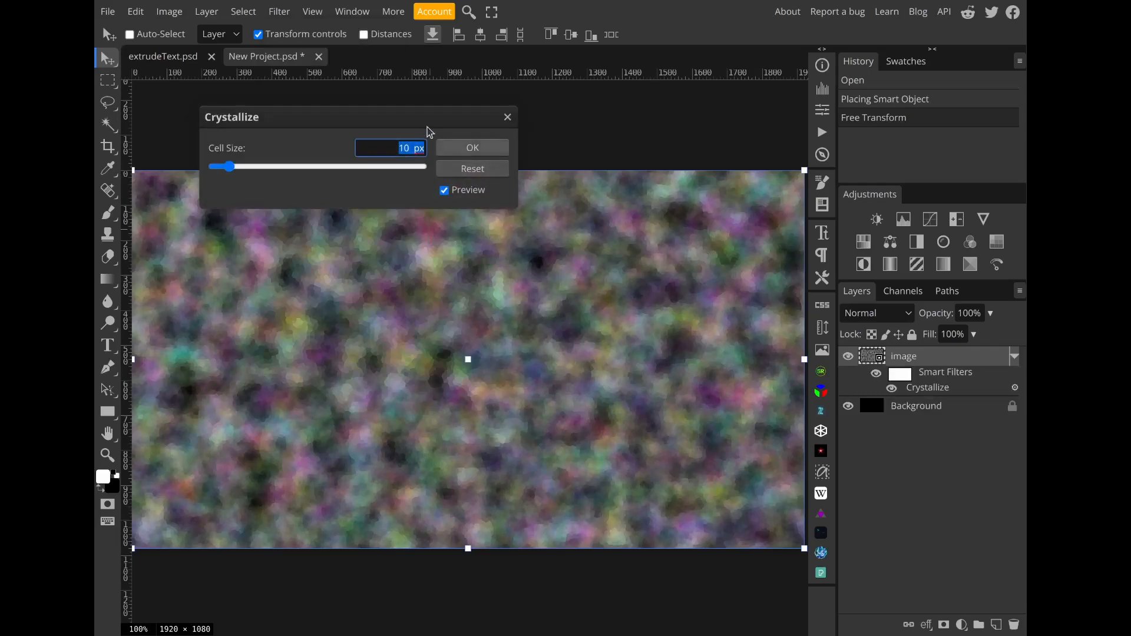
double_click(403, 146)
type("112")
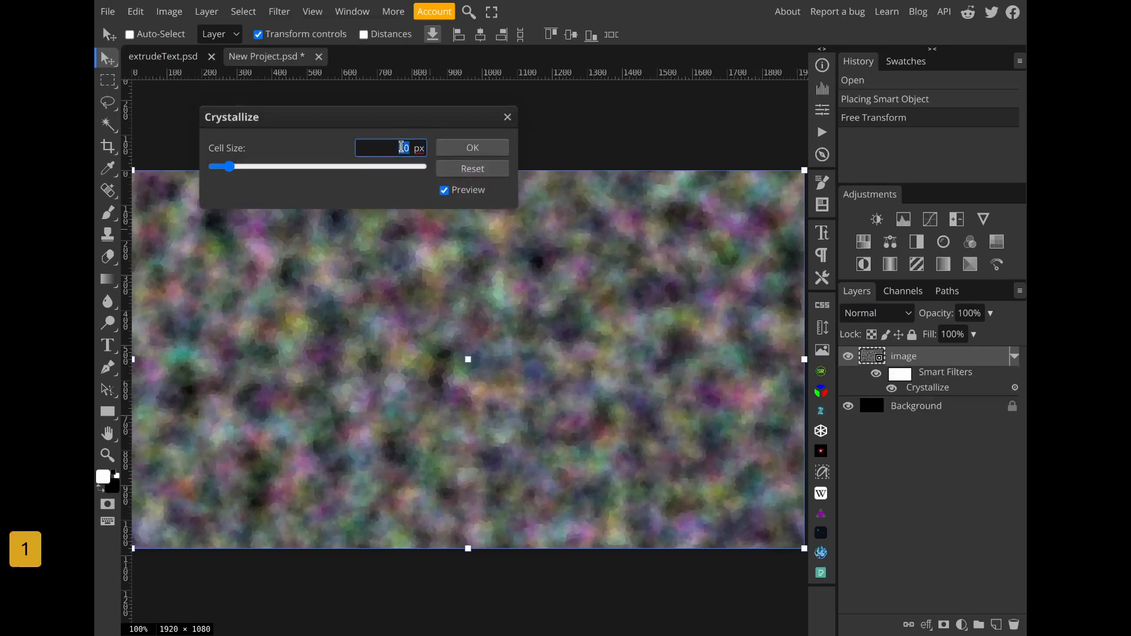
key("Return")
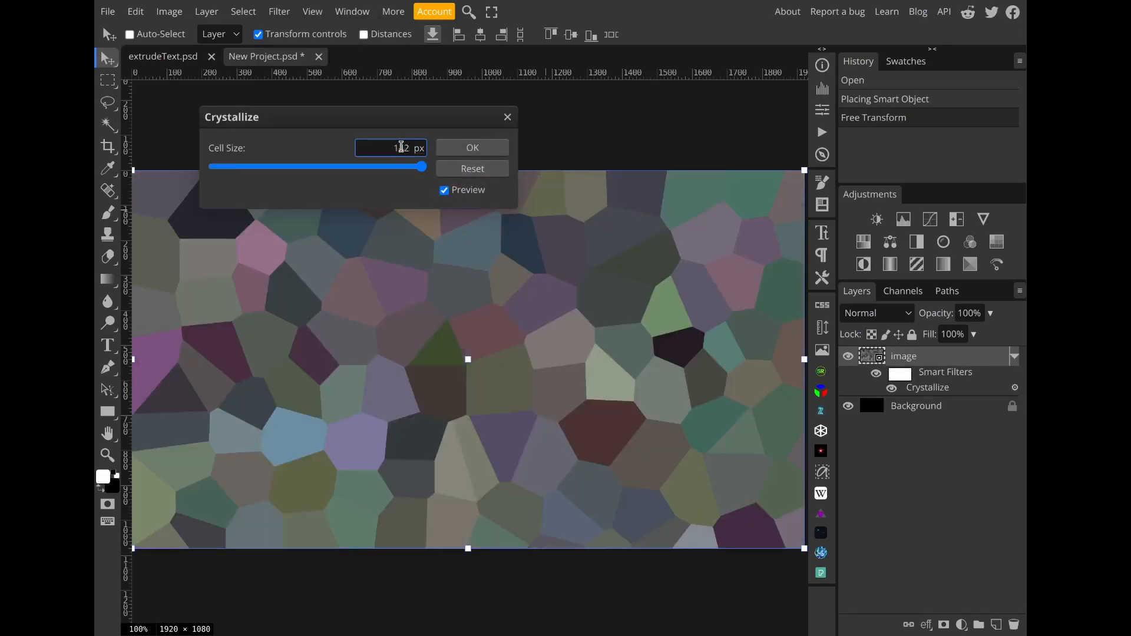
left_click(455, 150)
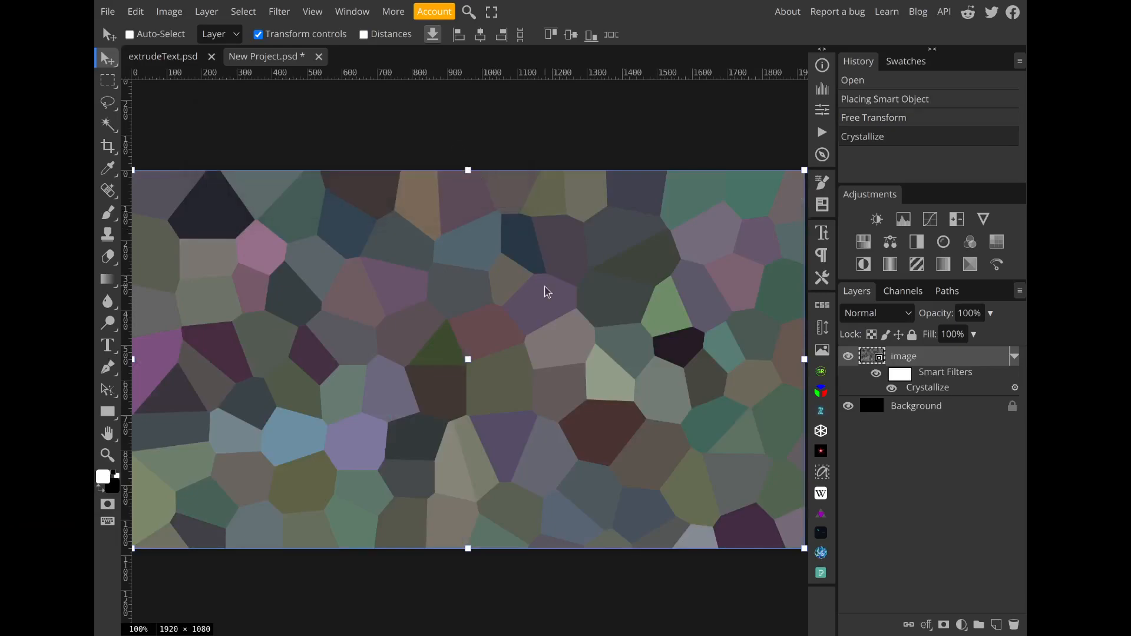
right_click(878, 348)
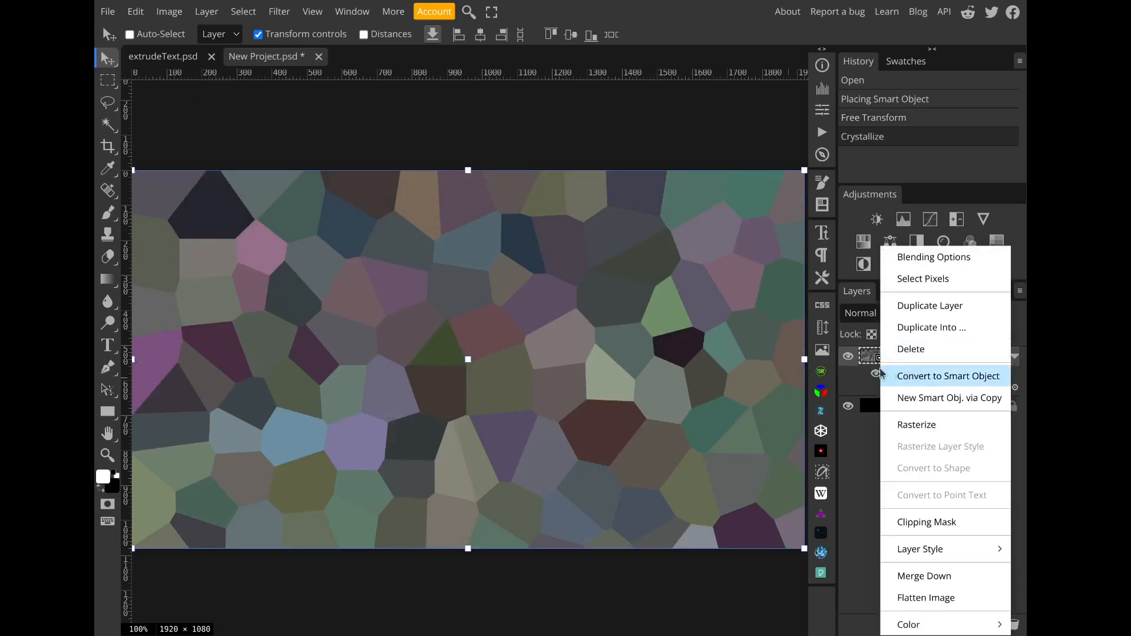
left_click(914, 378)
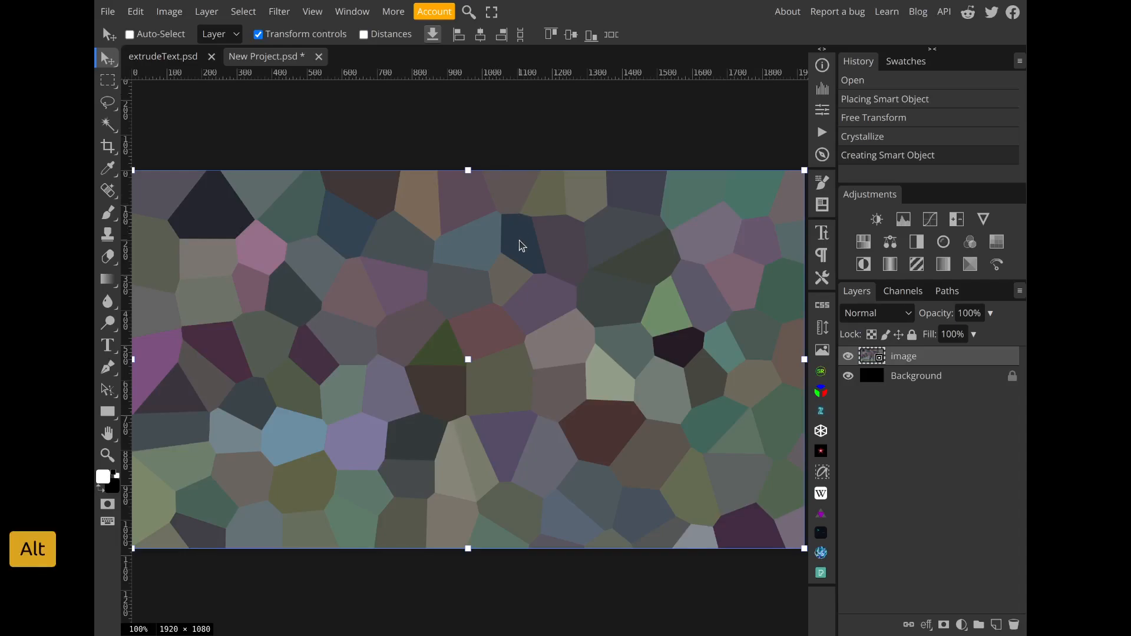
- Examine the cell edges of the crystallized pattern up close and across the canvas
scroll(520, 245, "up", 5)
scroll(520, 245, "up", 3)
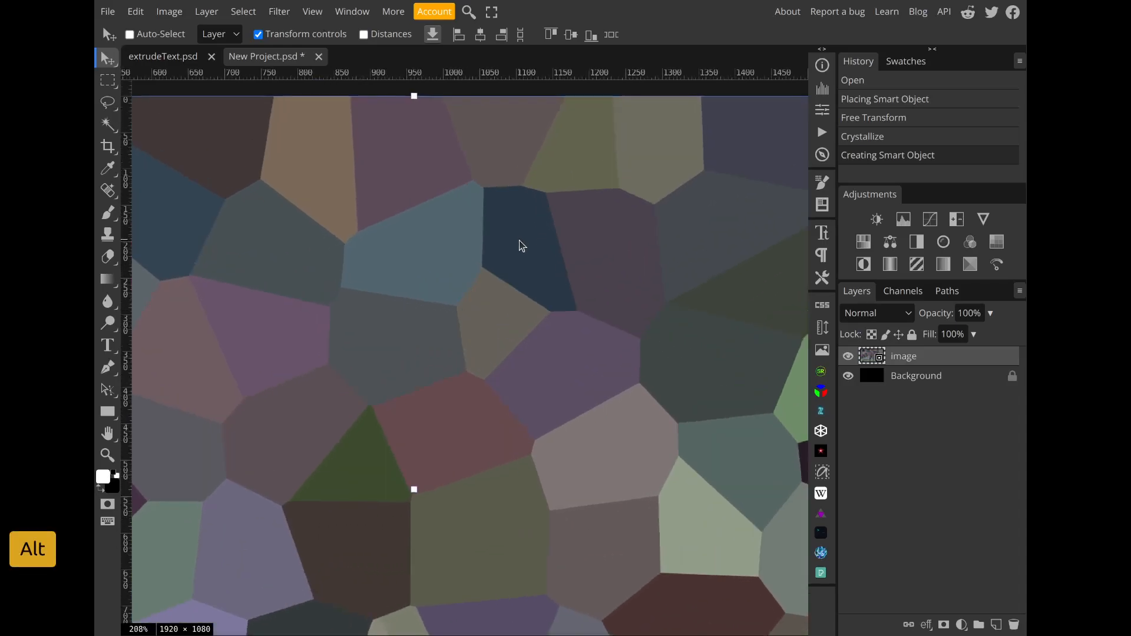
scroll(494, 293, "down", 1)
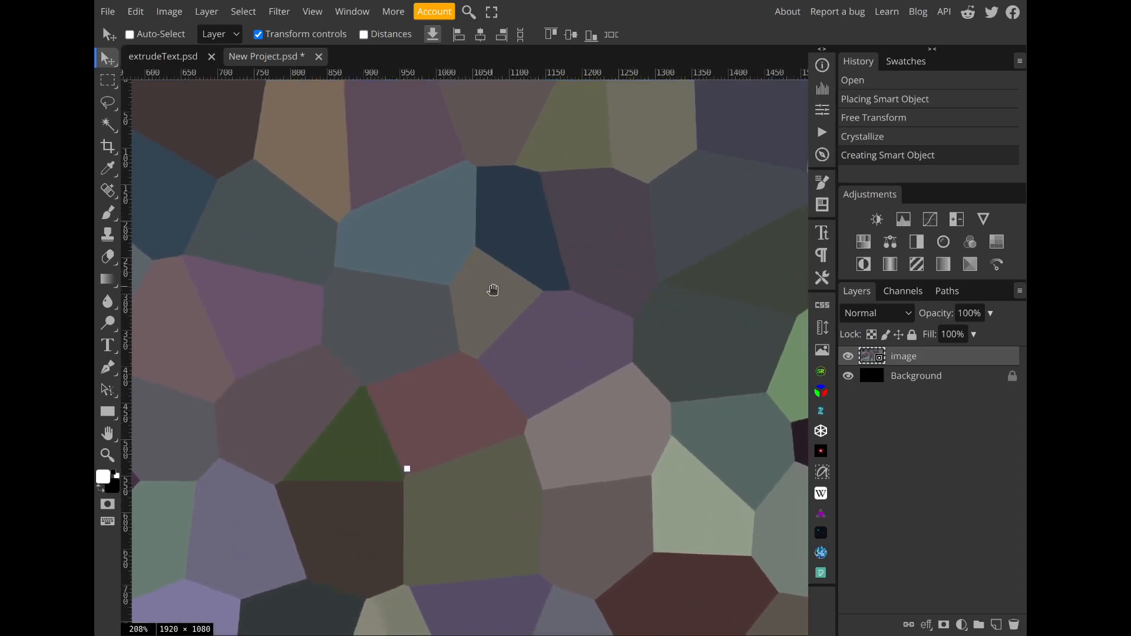
scroll(471, 271, "down", 4)
scroll(472, 271, "right", 2)
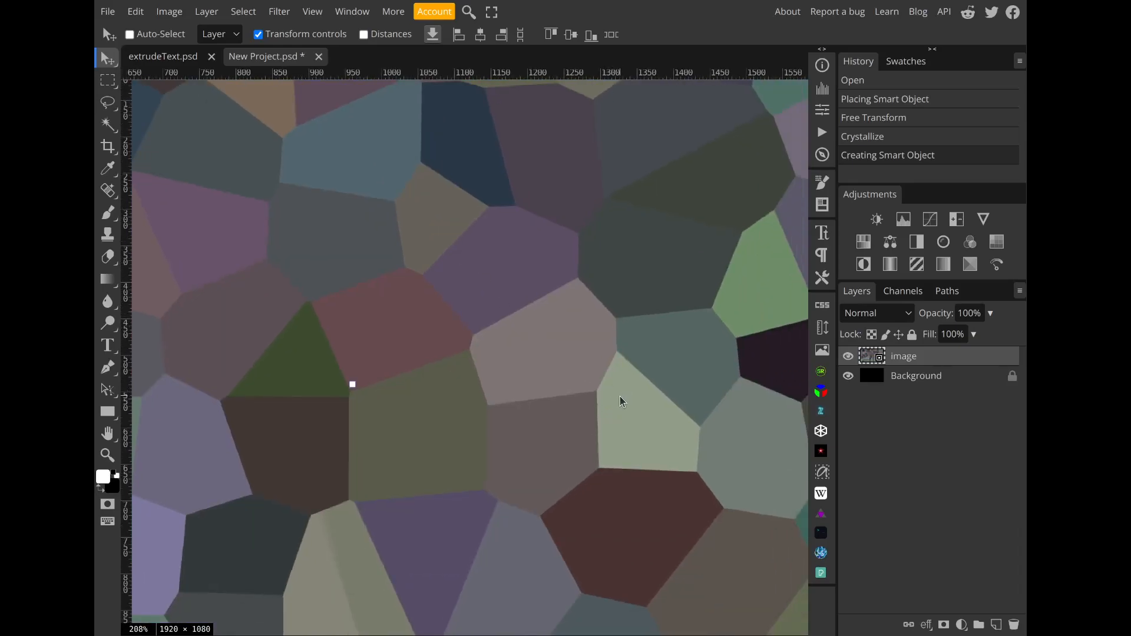
scroll(585, 376, "down", 4)
scroll(566, 354, "right", 3)
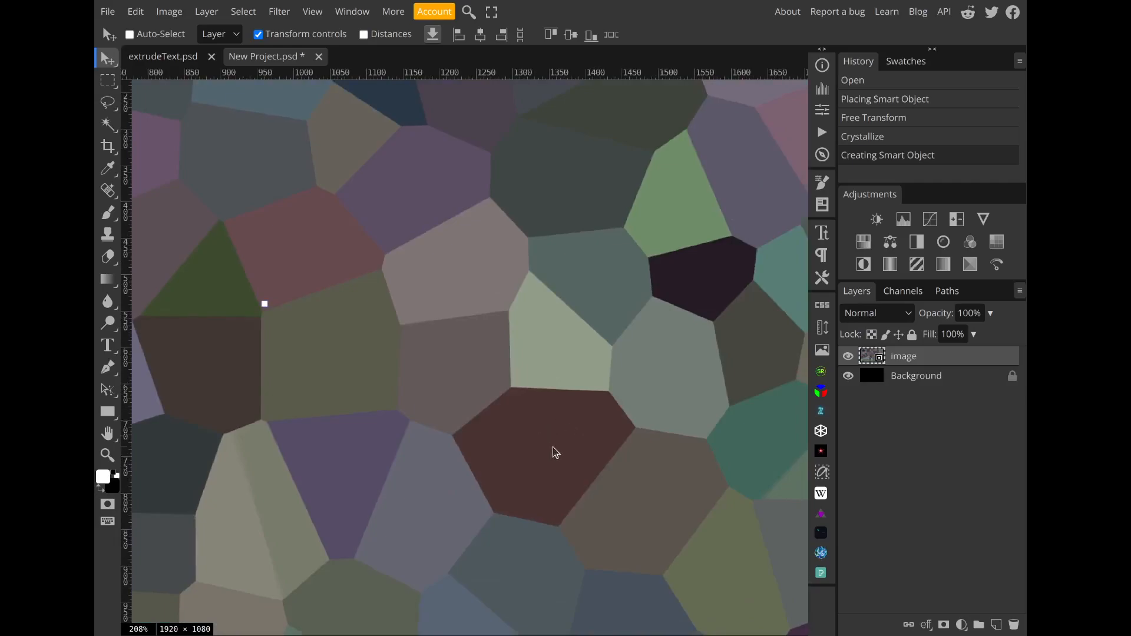
scroll(538, 377, "up", 1)
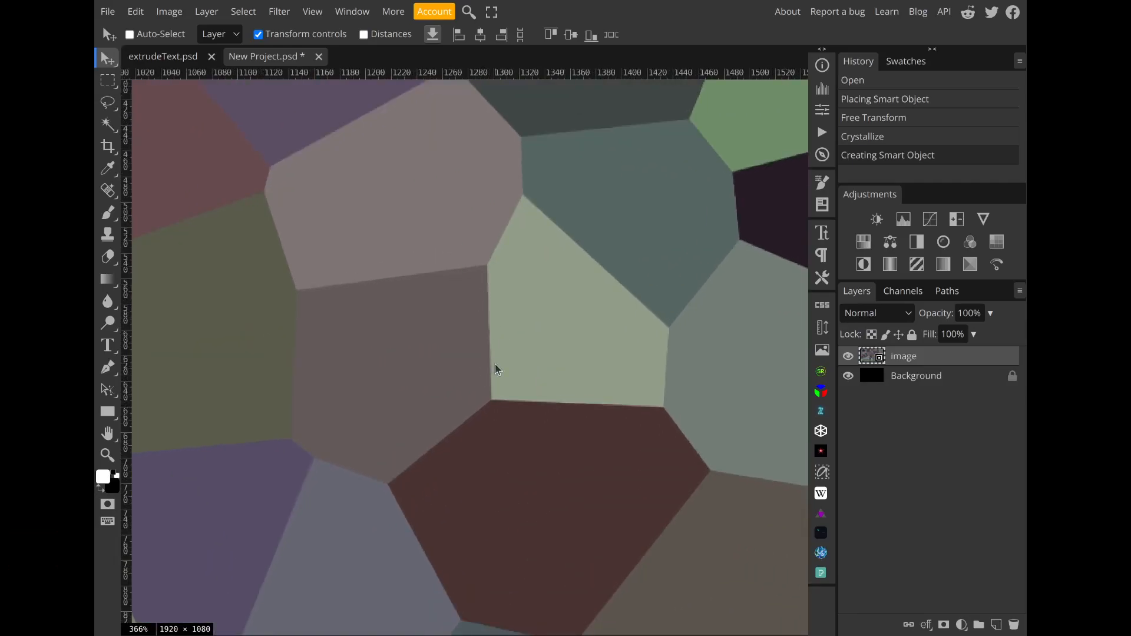
scroll(495, 368, "down", 3)
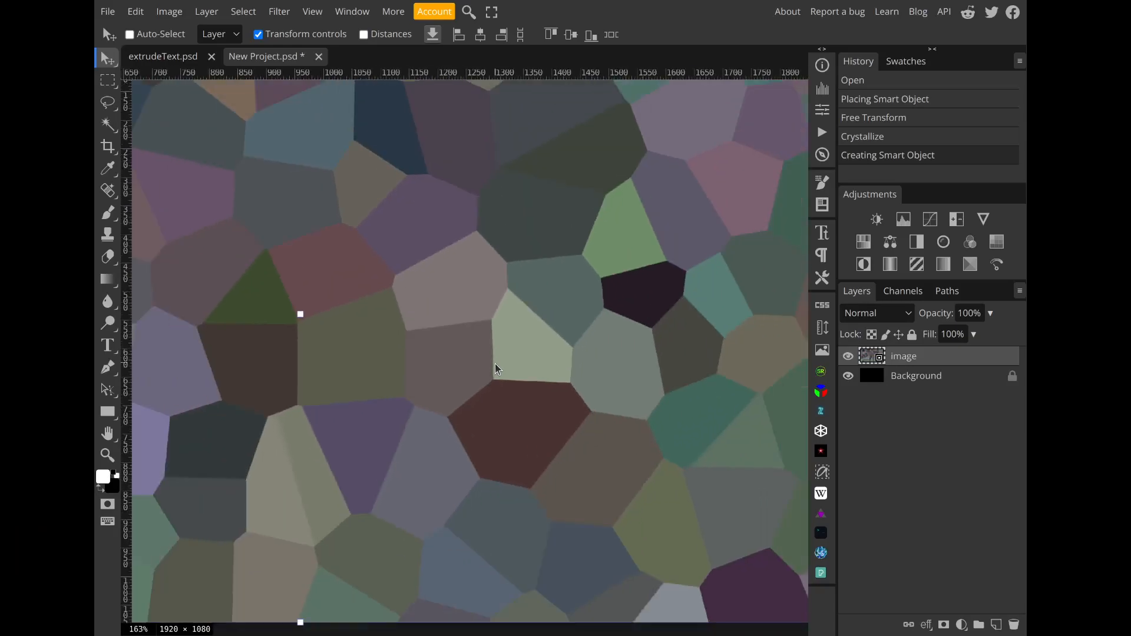
scroll(495, 368, "down", 2)
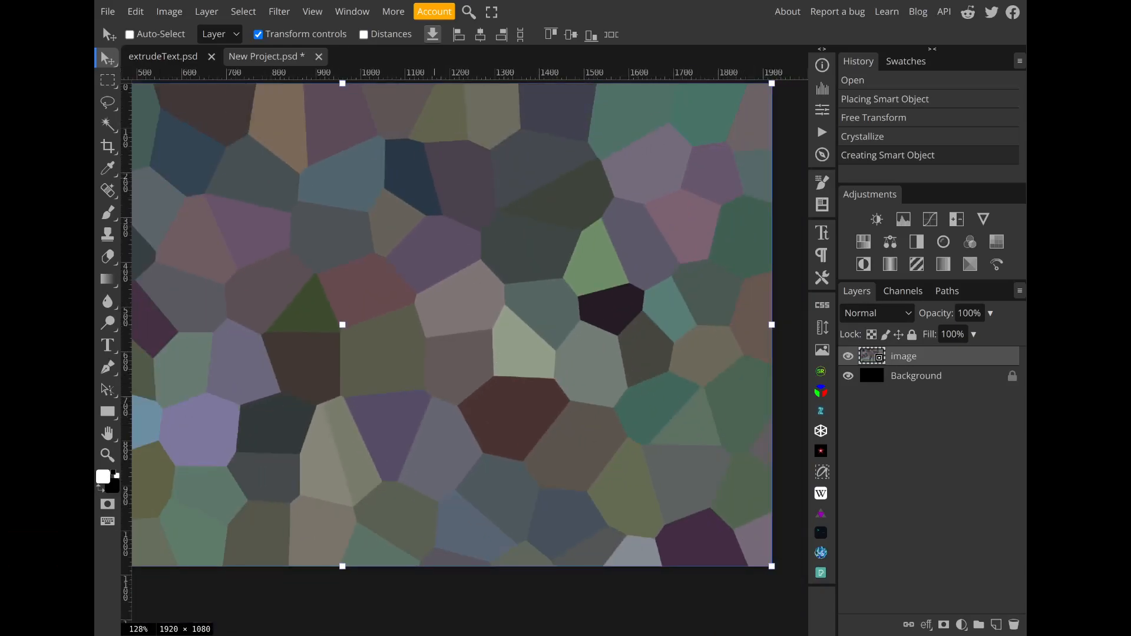
- Apply a Box Blur with a 5 px radius to the crystallized layer
left_click(280, 11)
mouse_move(348, 201)
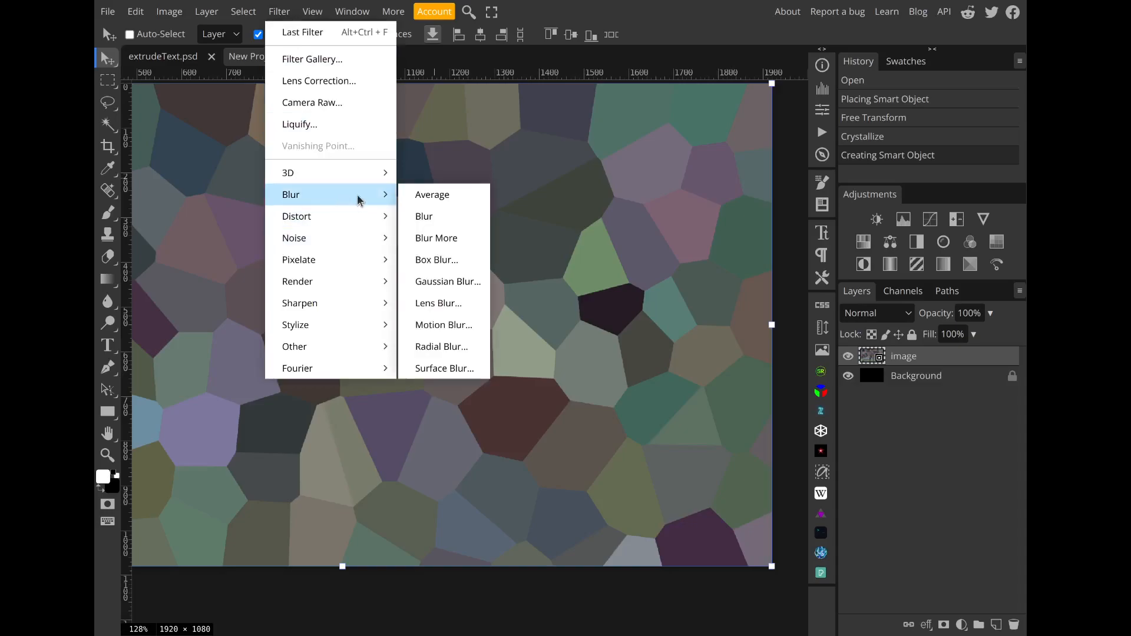
left_click(431, 260)
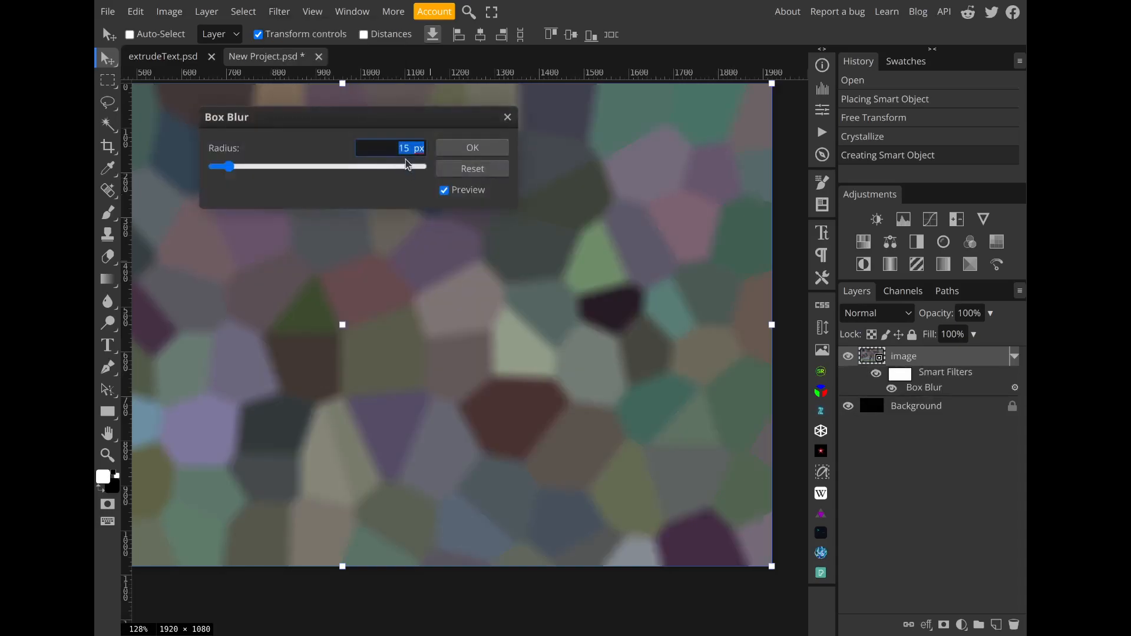
left_click(217, 167)
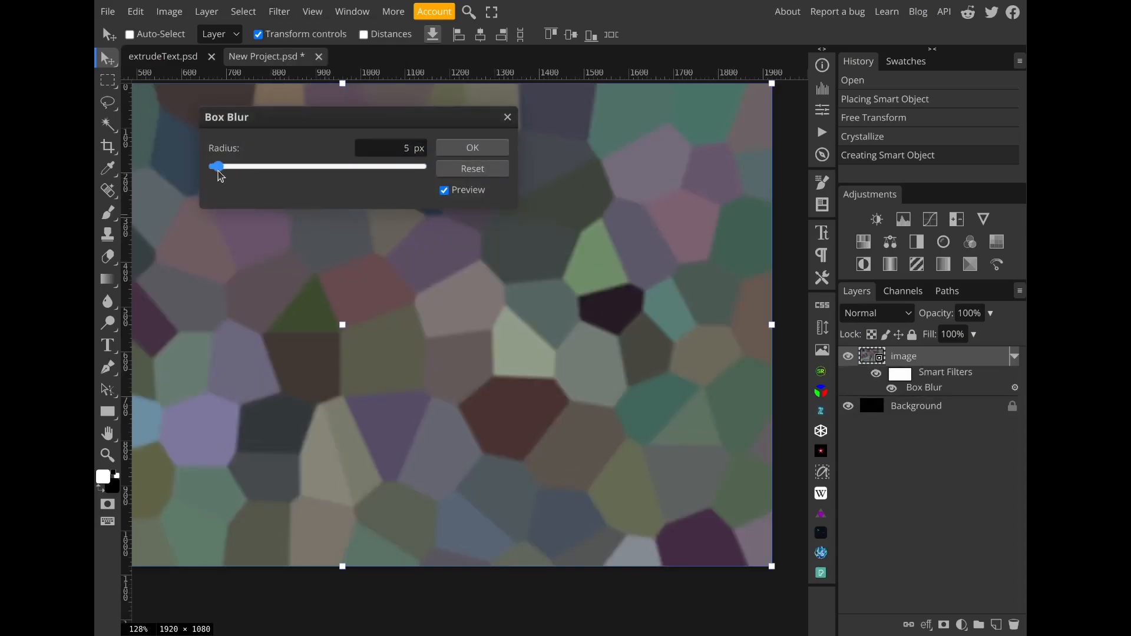
left_click(474, 150)
- Add a Hue/Saturation adjustment clipped to the blurred image layer and set its saturation to -100
scroll(652, 331, "down", 2)
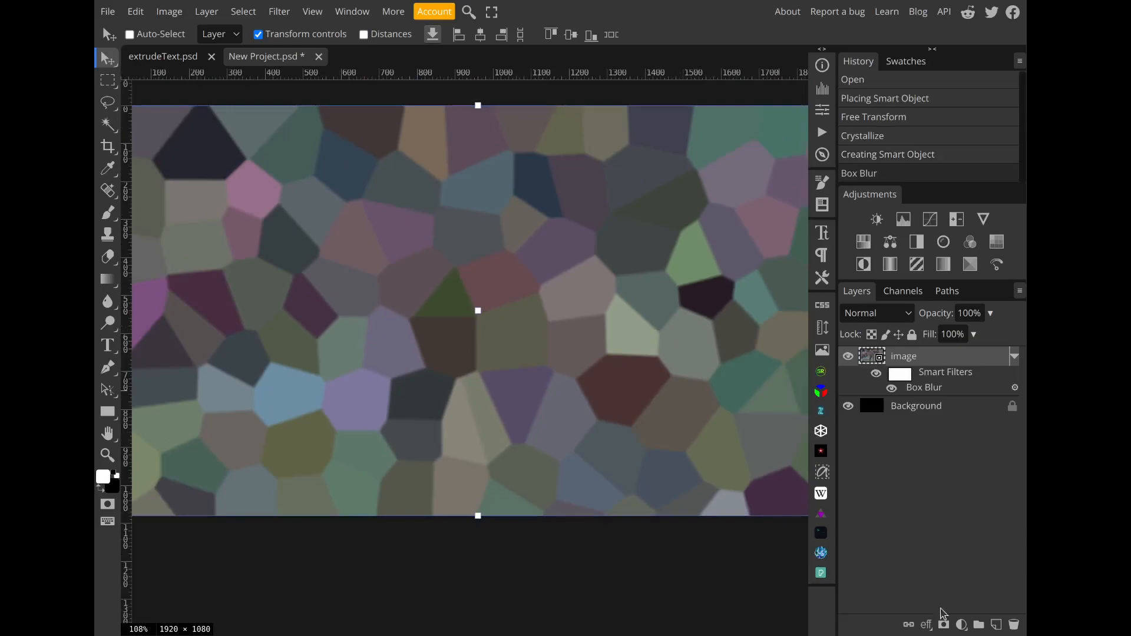
left_click(962, 625)
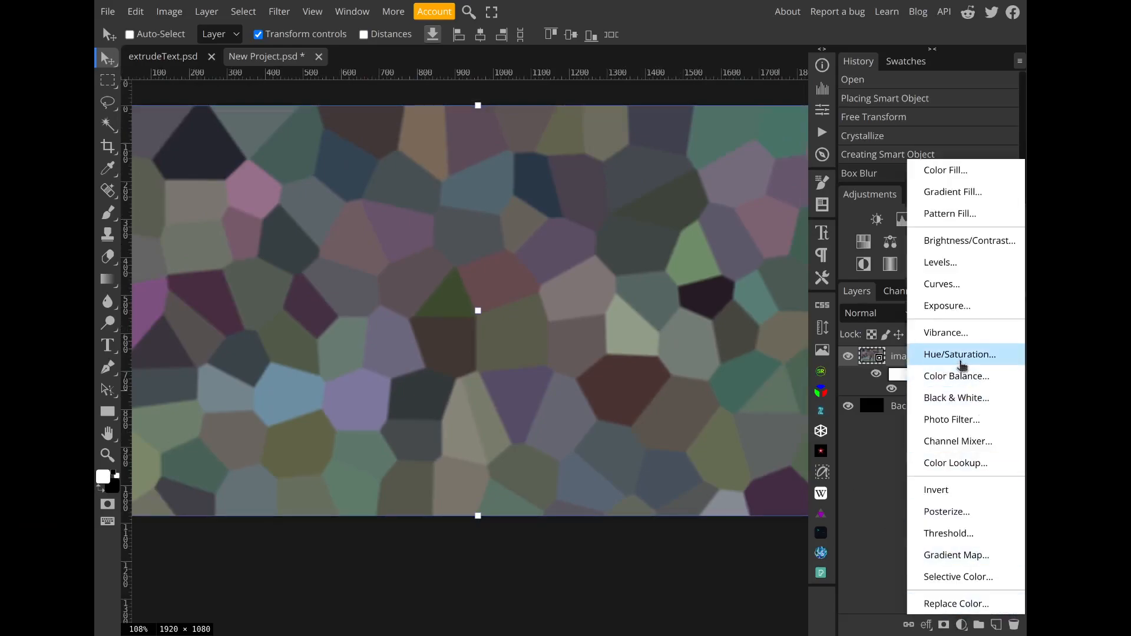
left_click(962, 354)
right_click(960, 357)
left_click(890, 520)
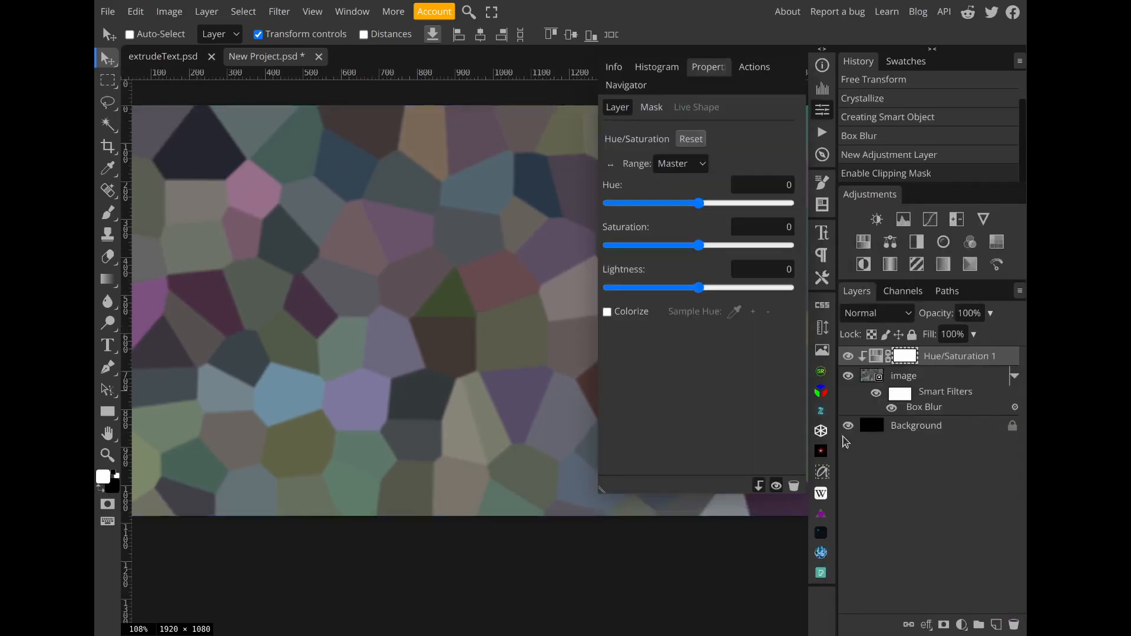
left_click_drag(698, 245, 593, 257)
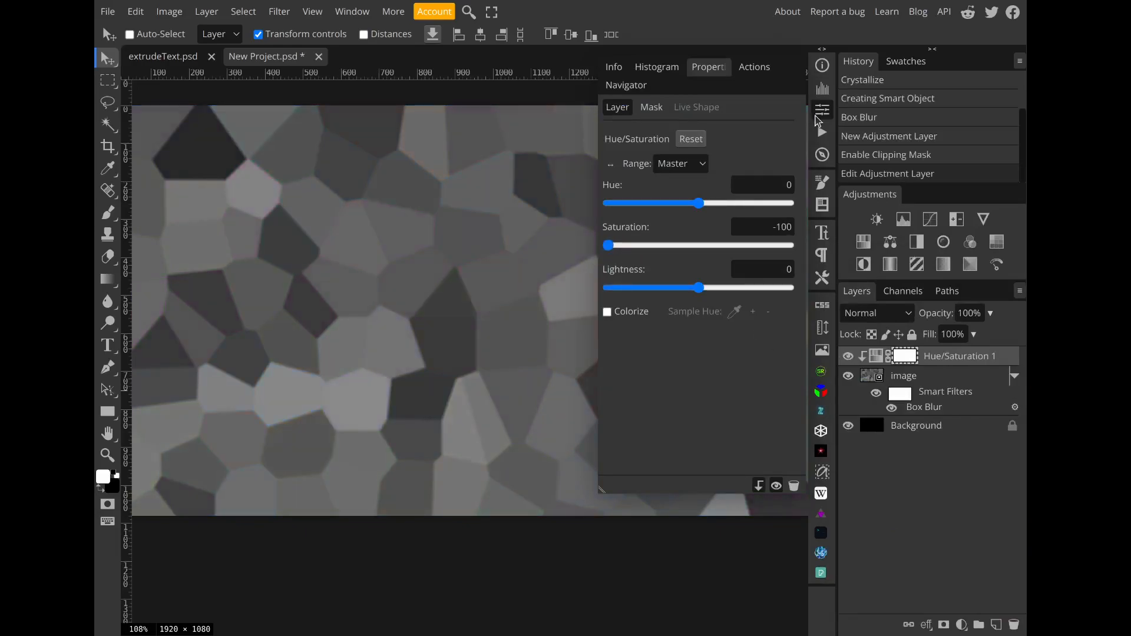
- Add a gray color fill layer at 55% brightness above the Hue/Saturation adjustment and convert it to a smart object
left_click(821, 111)
scroll(664, 212, "down", 2)
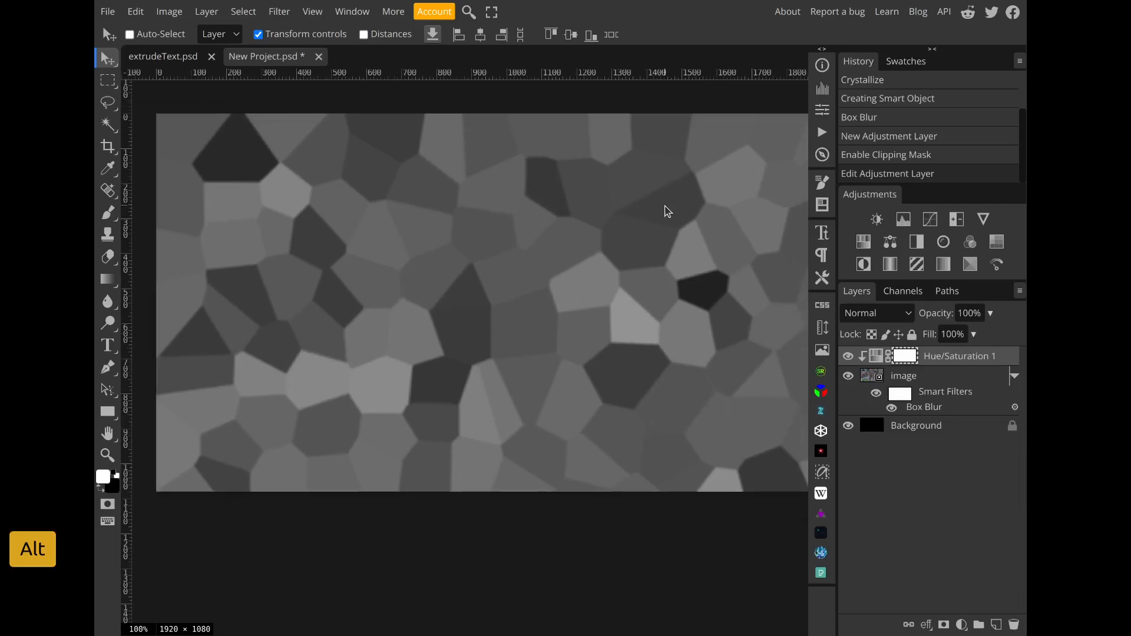
mouse_move(629, 225)
left_mouse_down()
mouse_move(612, 237)
mouse_move(629, 238)
left_mouse_up()
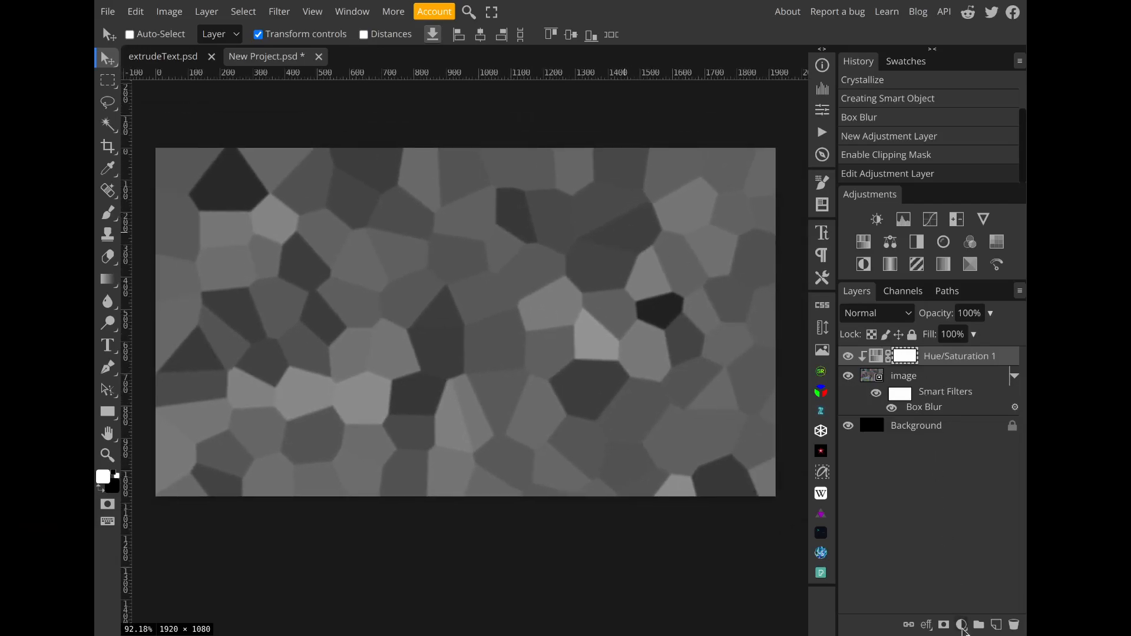
left_click(962, 625)
left_click(948, 169)
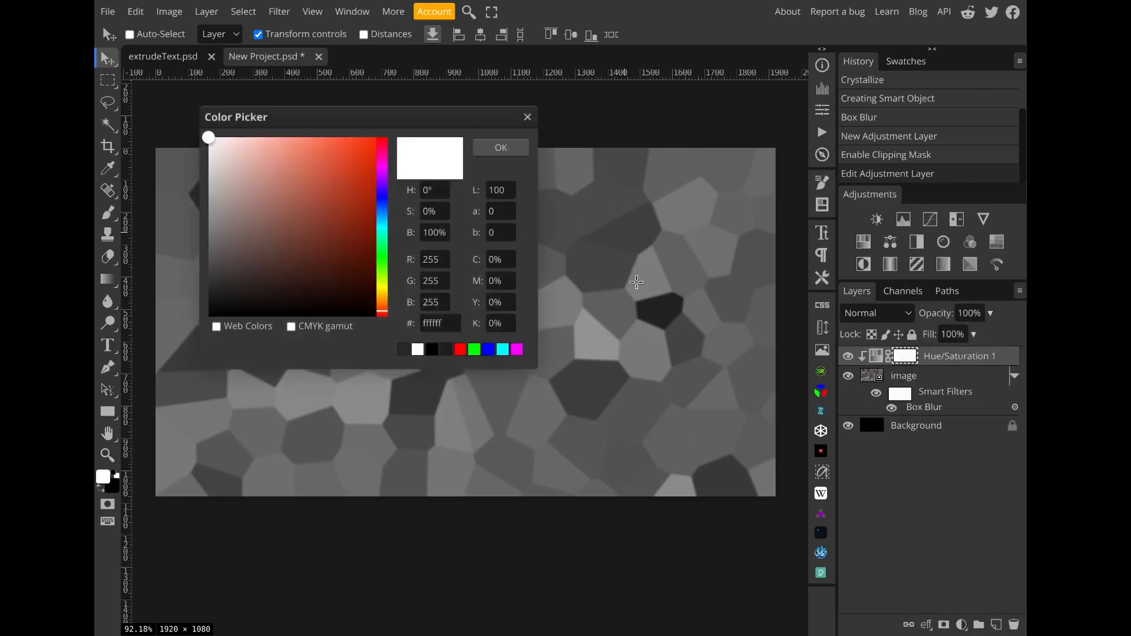
left_click(431, 232)
type("55")
left_click(495, 147)
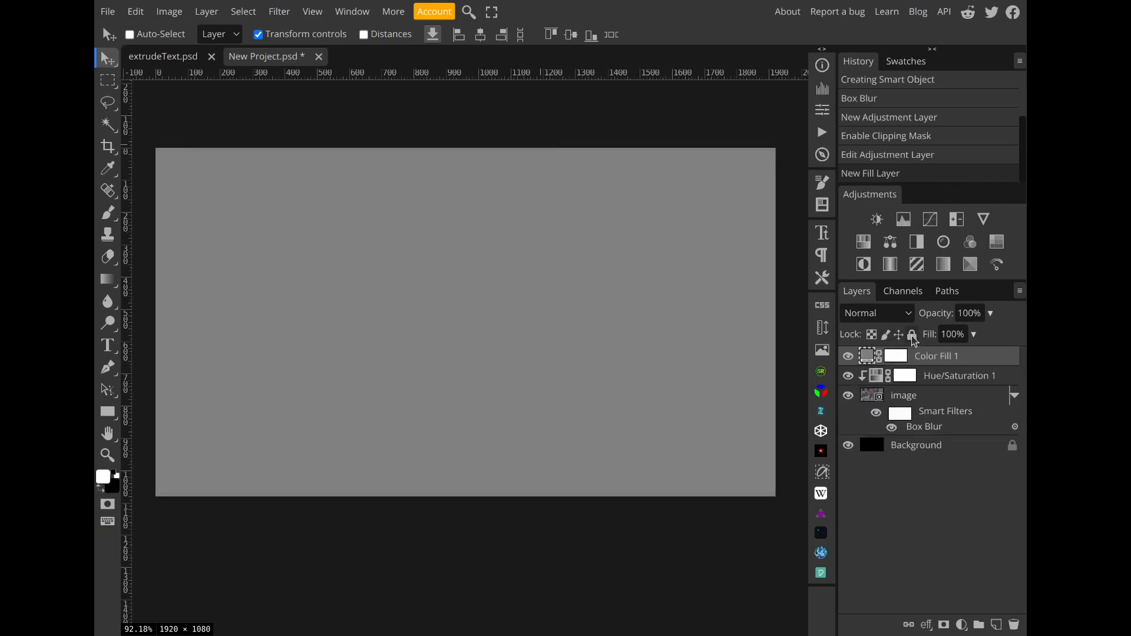
right_click(926, 356)
left_click(908, 372)
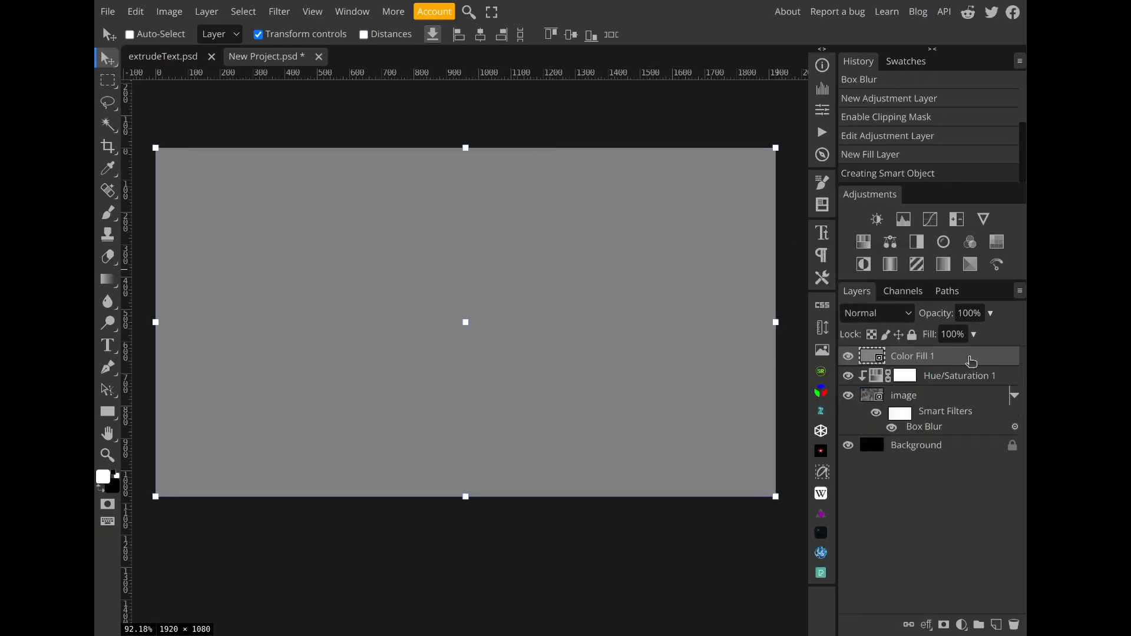
- Apply an Add Noise filter with a 20% amount and uniform distribution to the gray fill layer
left_click(272, 13)
mouse_move(354, 247)
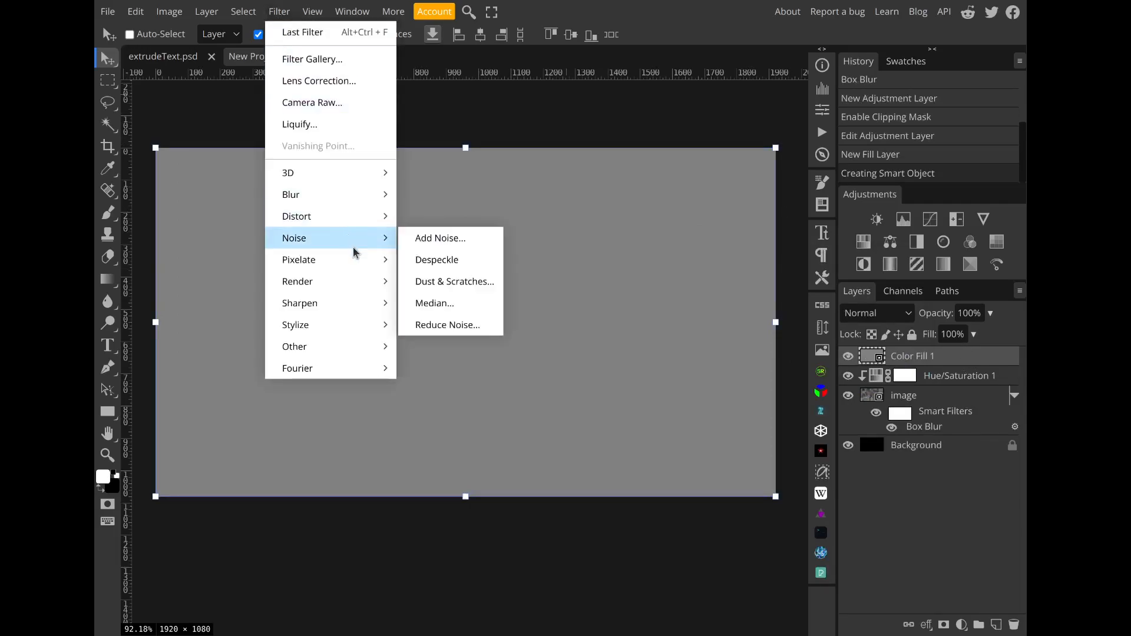
left_click(433, 247)
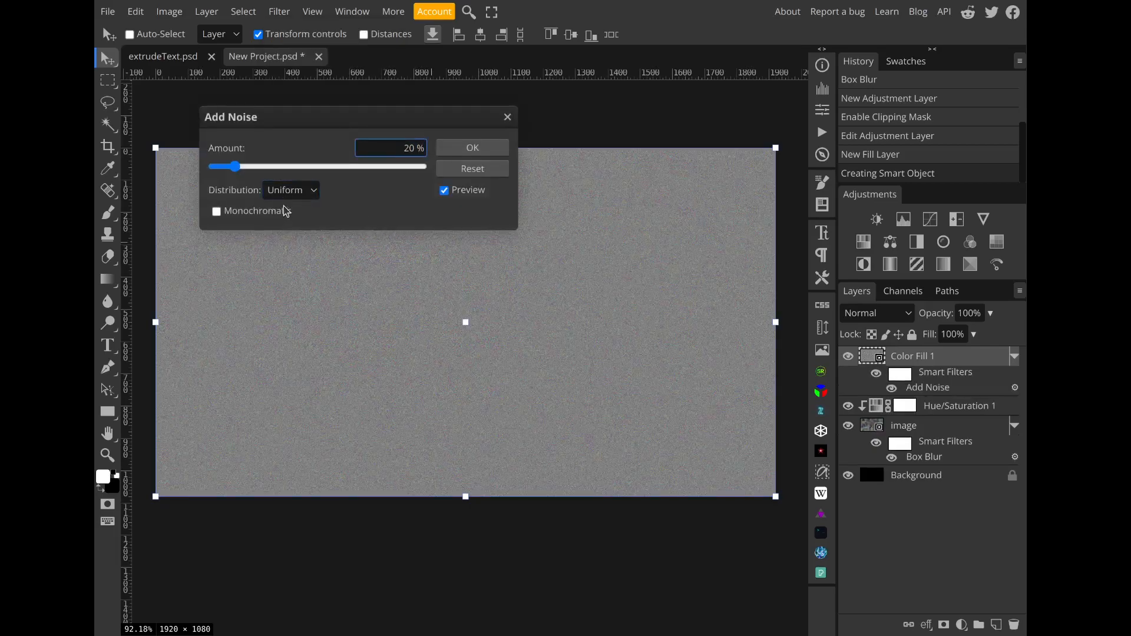
left_click(471, 148)
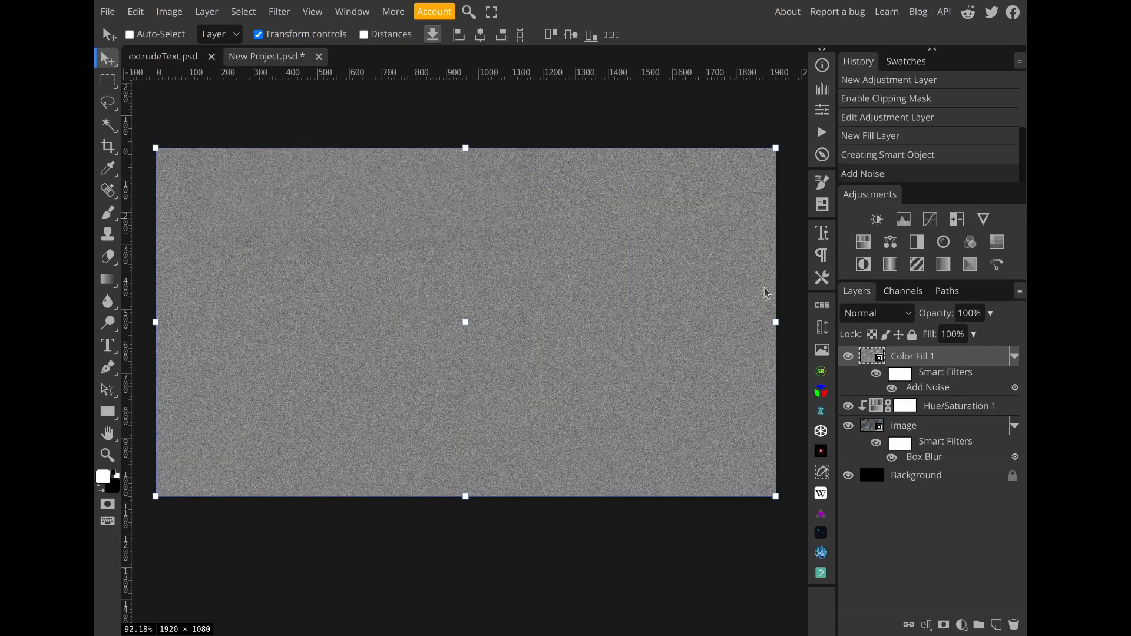
- Set the blend mode of the noisy gray fill layer to Soft Light with its fill at 100%
left_click(877, 322)
left_click(882, 526)
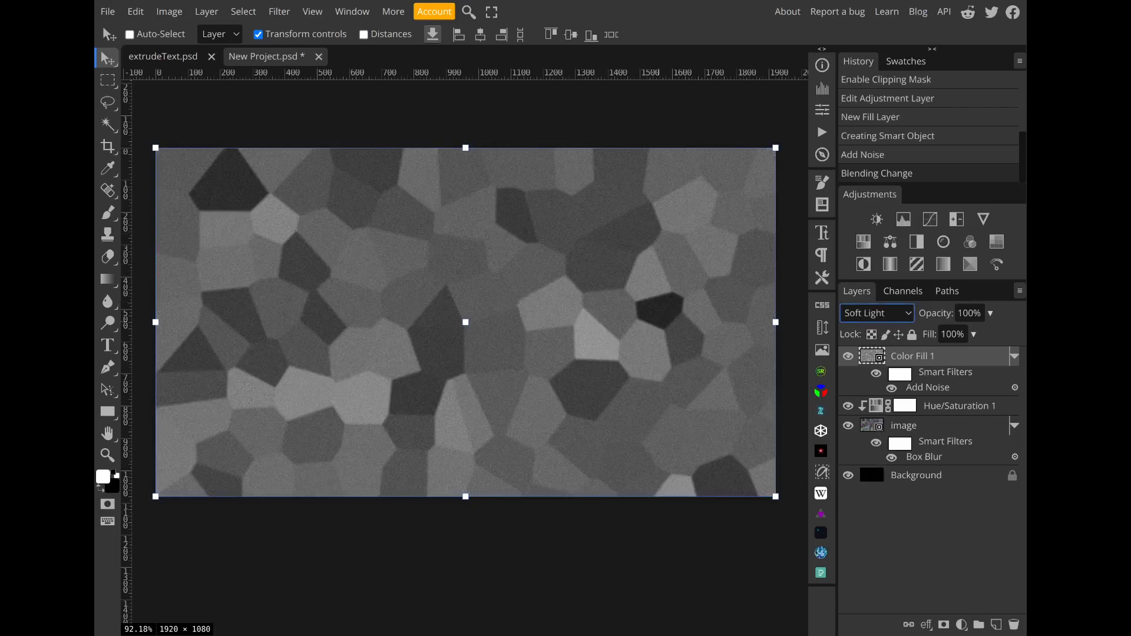
left_click(991, 313)
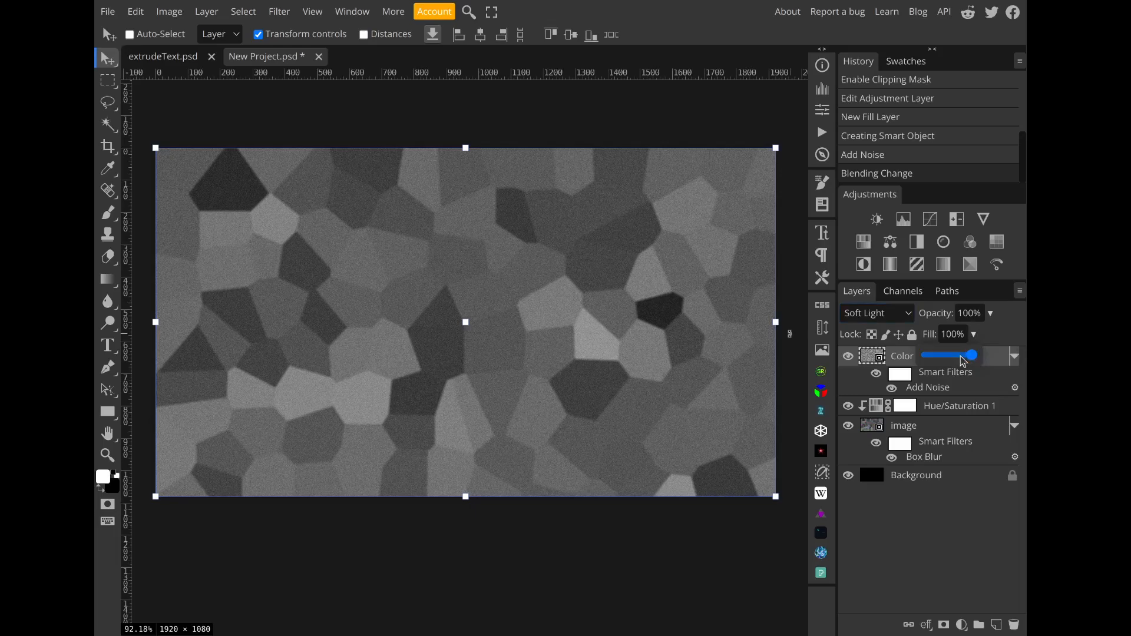
left_click(964, 360)
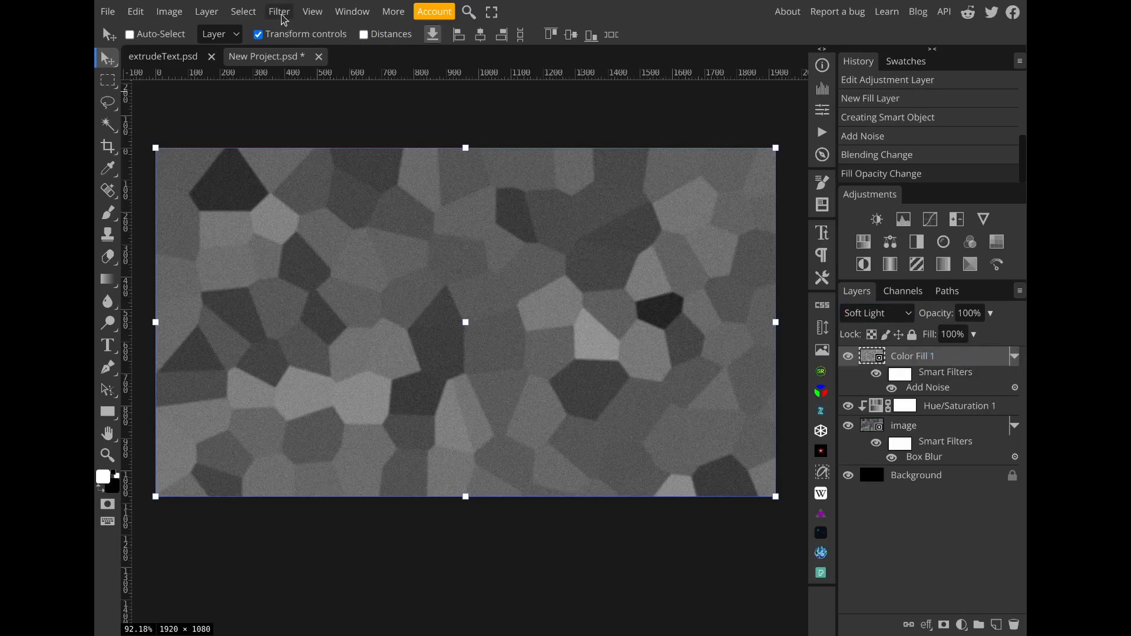
- Apply a Gaussian Blur with a 0.8 px radius to the noisy fill layer and lower its fill to 79%
left_click(281, 12)
mouse_move(320, 196)
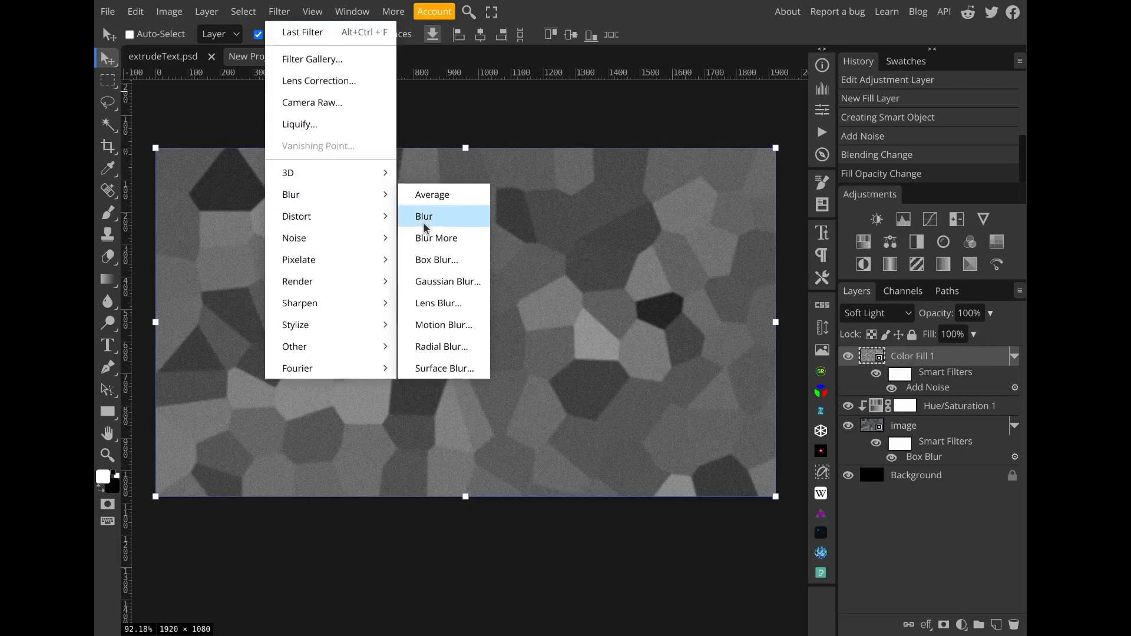
left_click(448, 282)
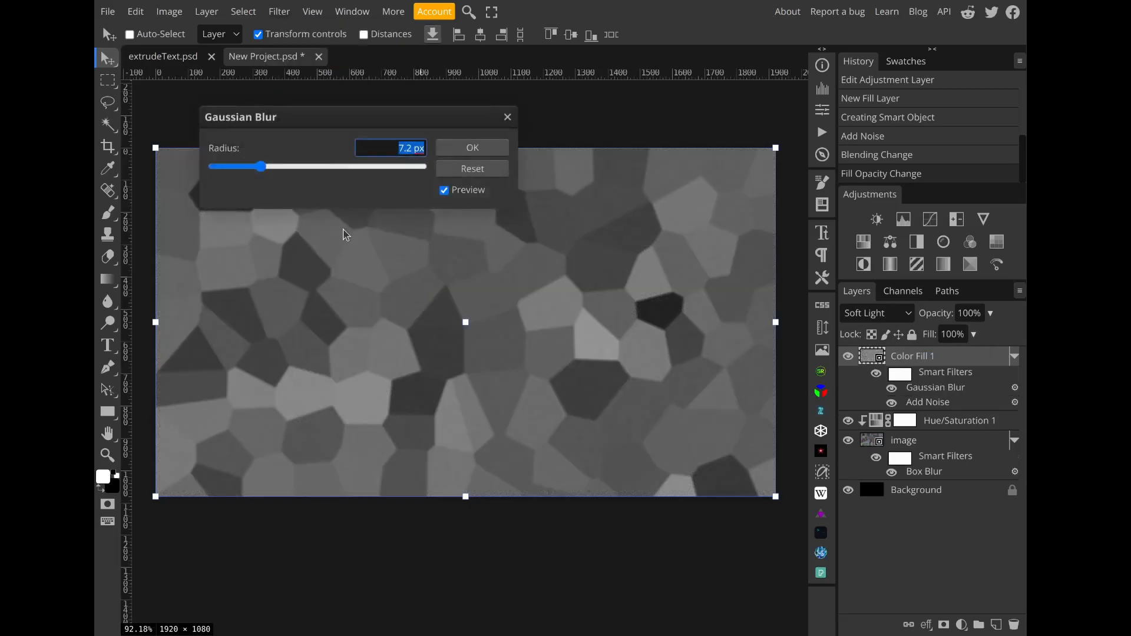
left_click(223, 168)
left_click_drag(224, 172, 236, 172)
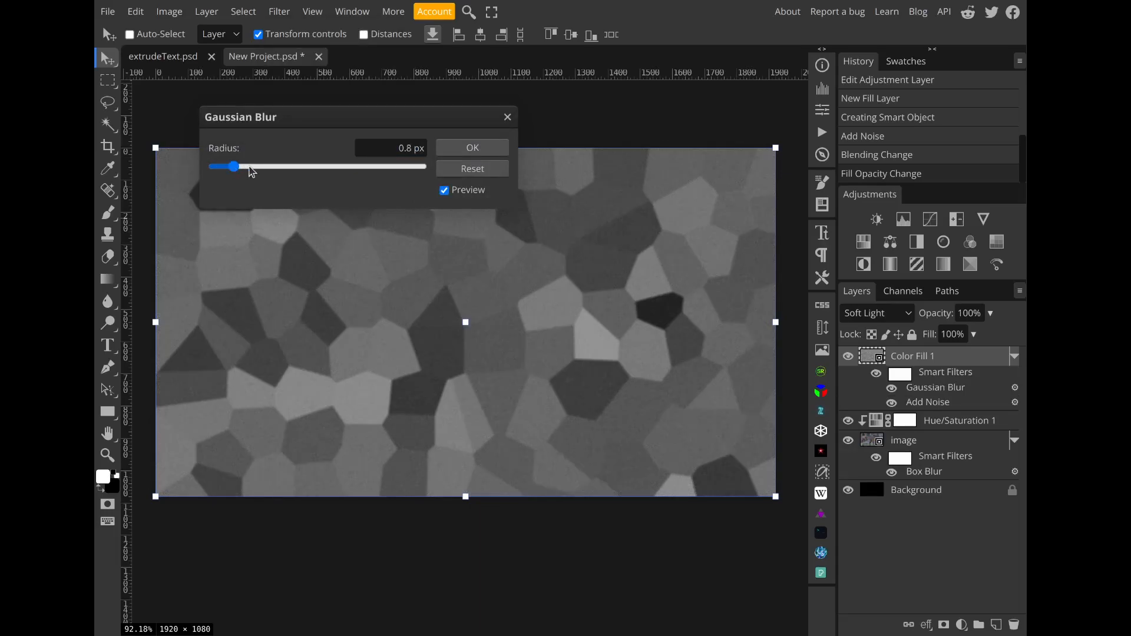
left_click(473, 149)
left_click(974, 334)
left_click_drag(975, 354, 965, 358)
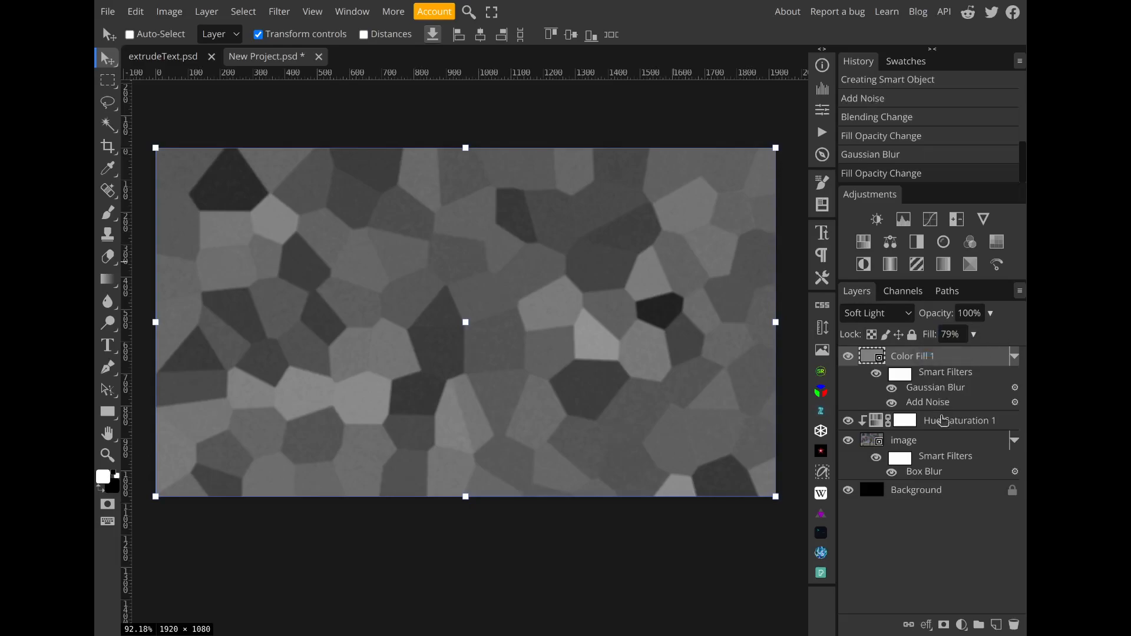
- Create an empty layer above the Hue/Saturation adjustment and add black EXTRUDE text in Commando, size 200, centered on the canvas
left_click(944, 419)
left_click(996, 624)
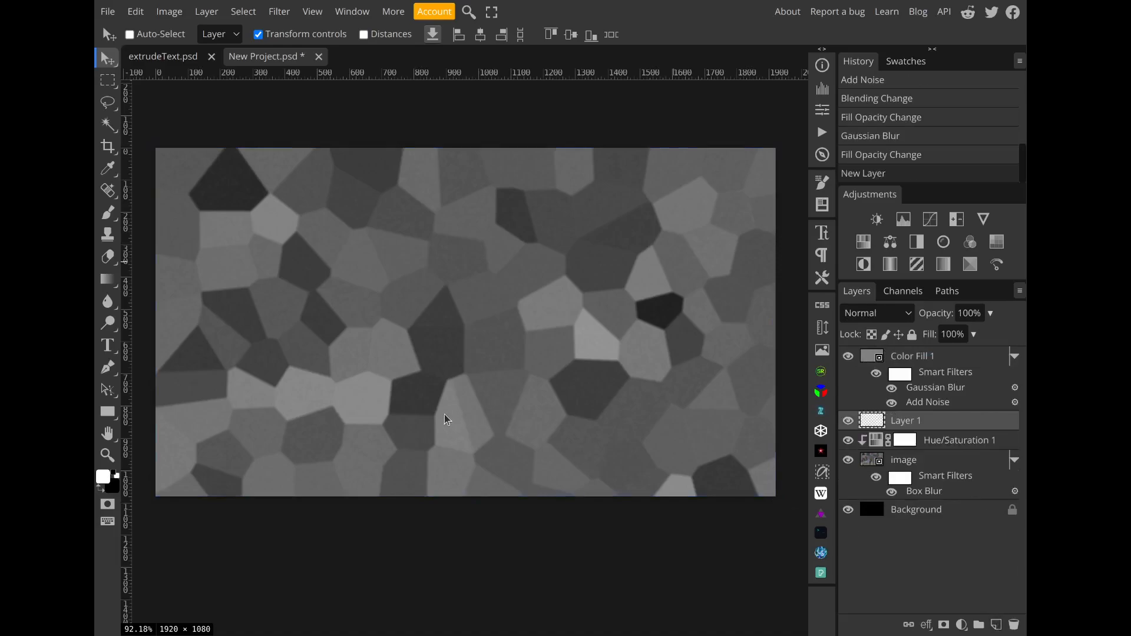
left_click(107, 346)
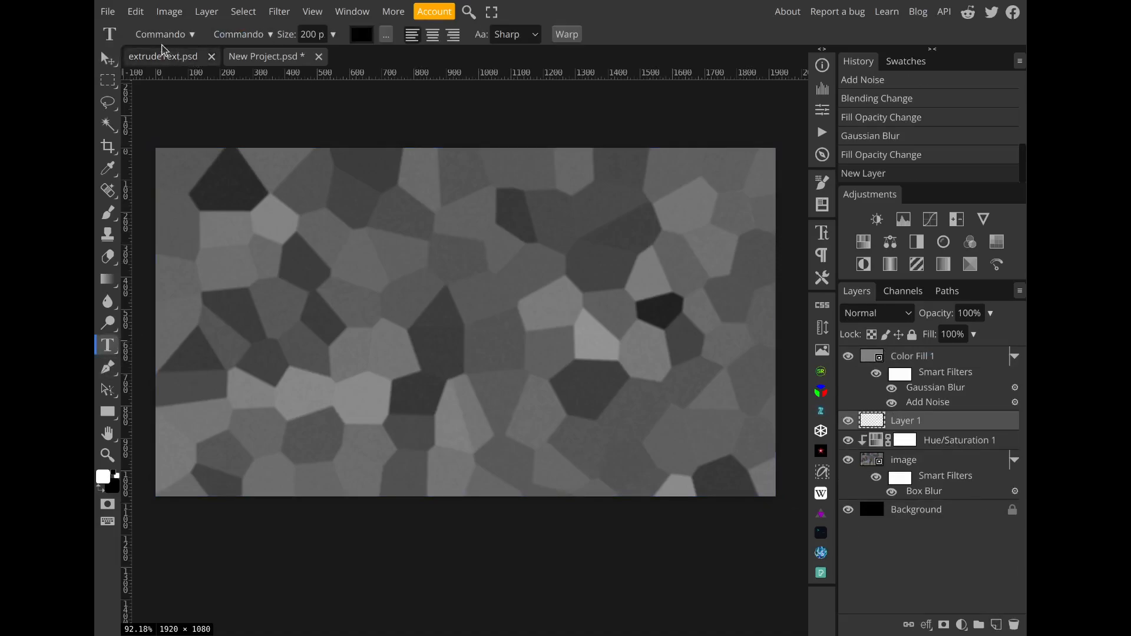
left_click(163, 34)
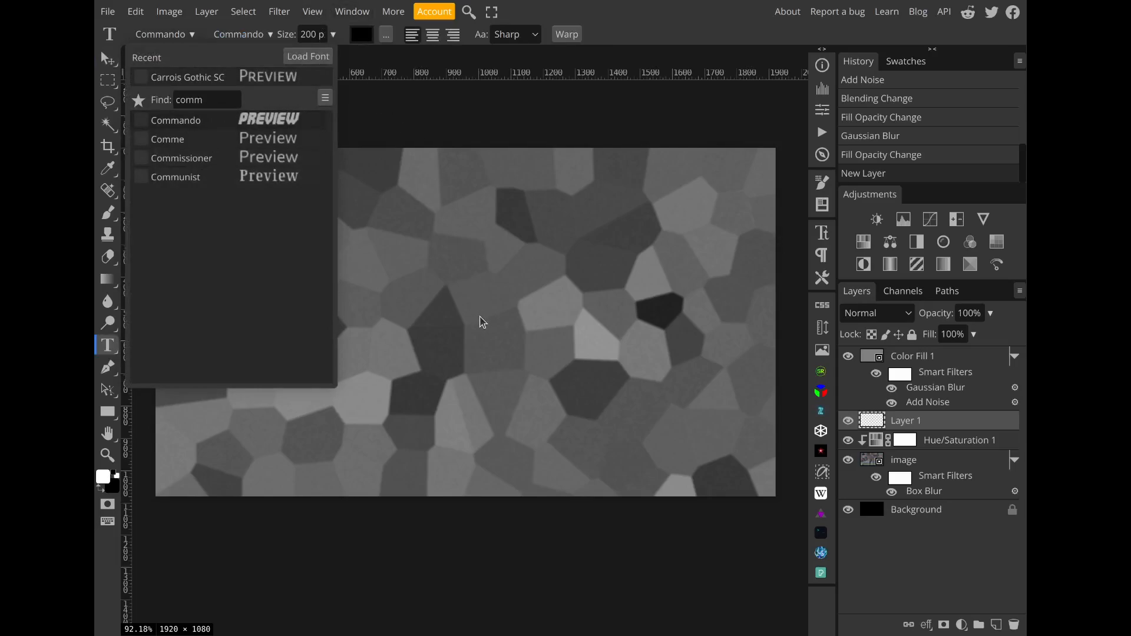
left_click(480, 318)
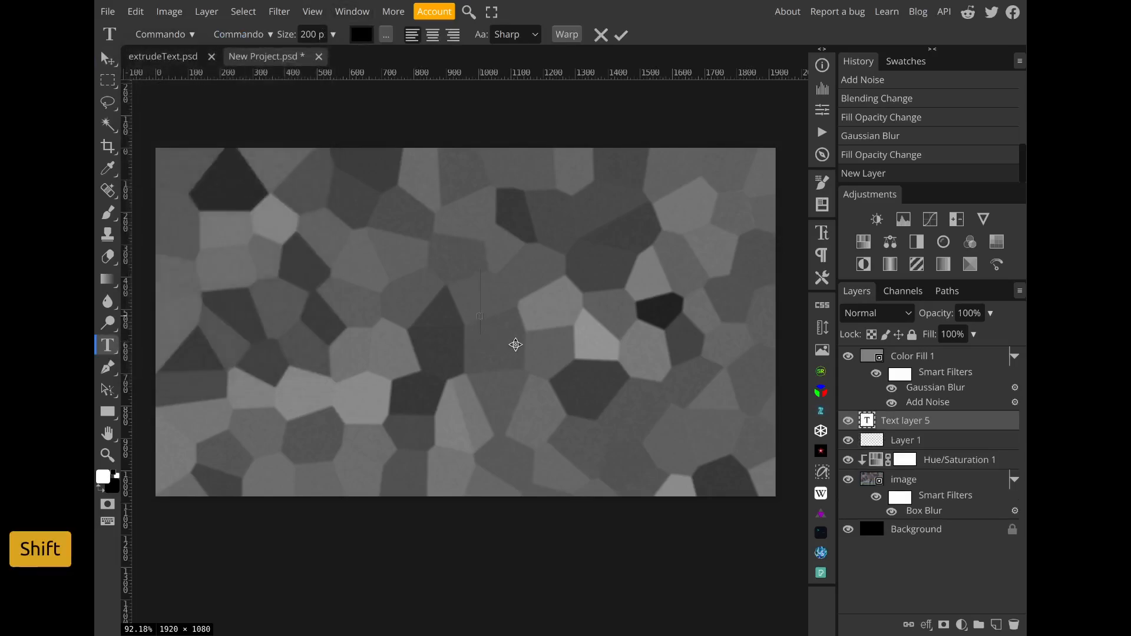
type("EXTRUE")
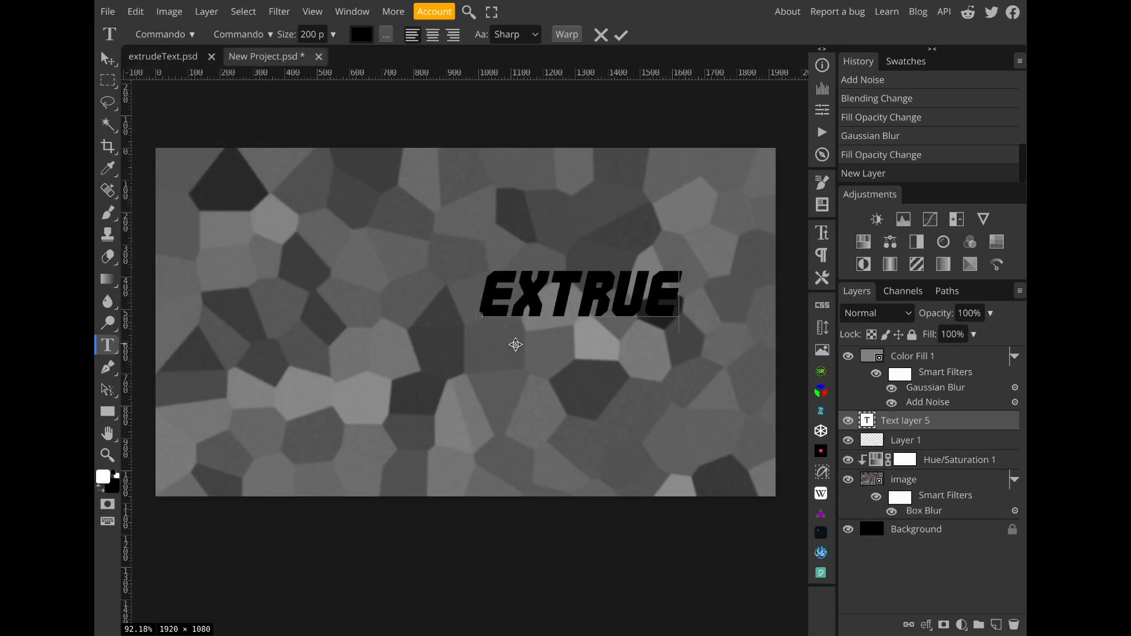
key("BackSpace")
key("BackSpace")
type("UDE")
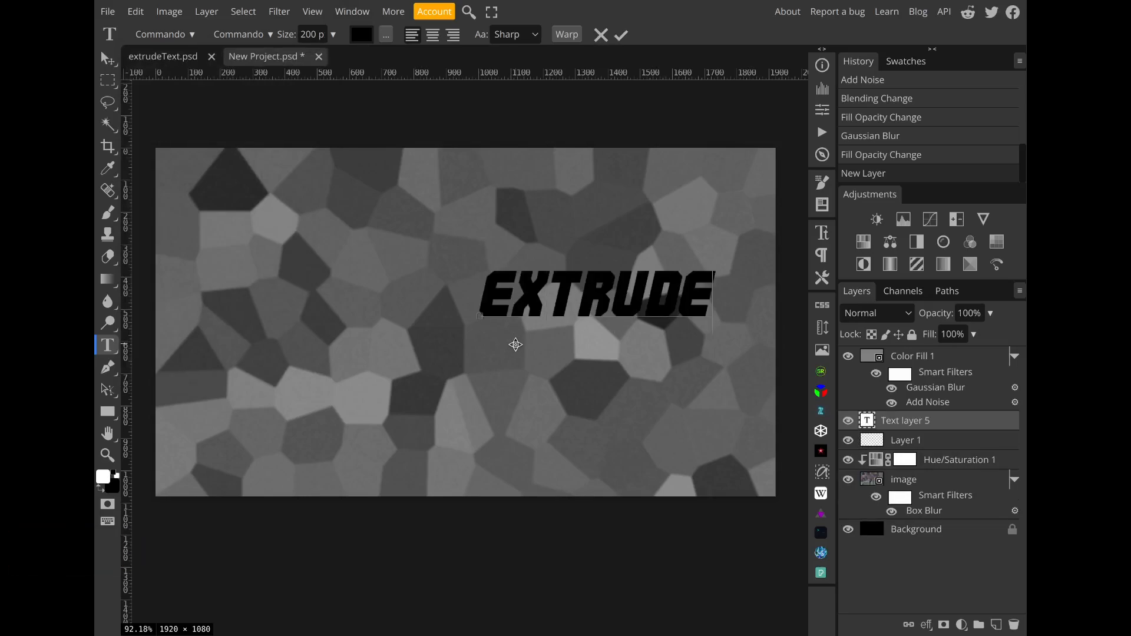
left_click(621, 35)
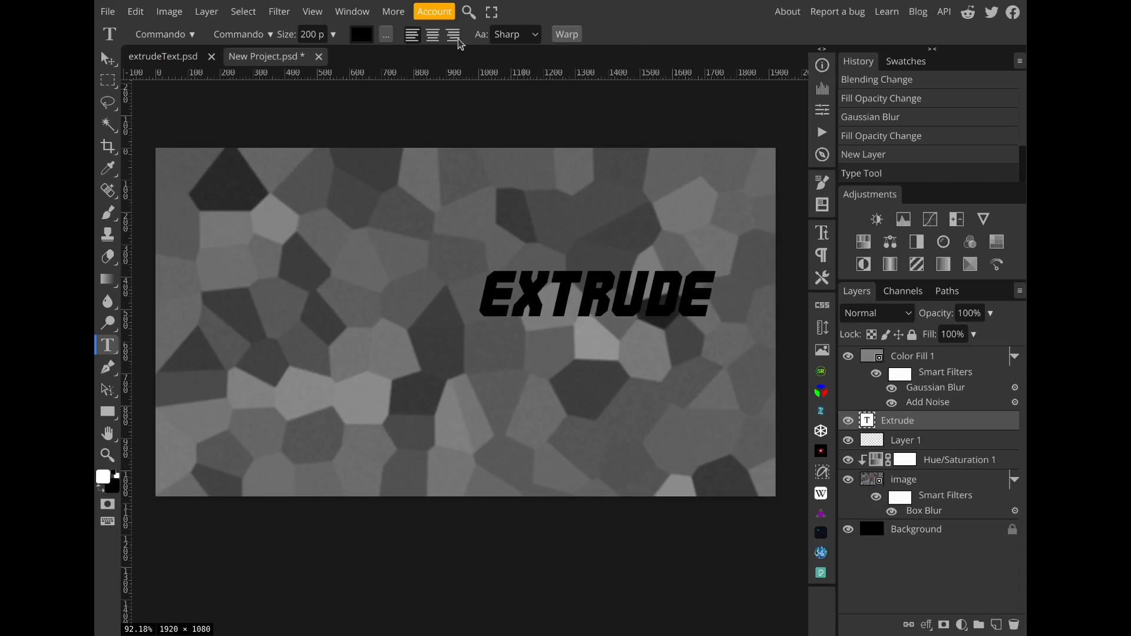
left_click(108, 59)
left_click_drag(639, 301, 507, 331)
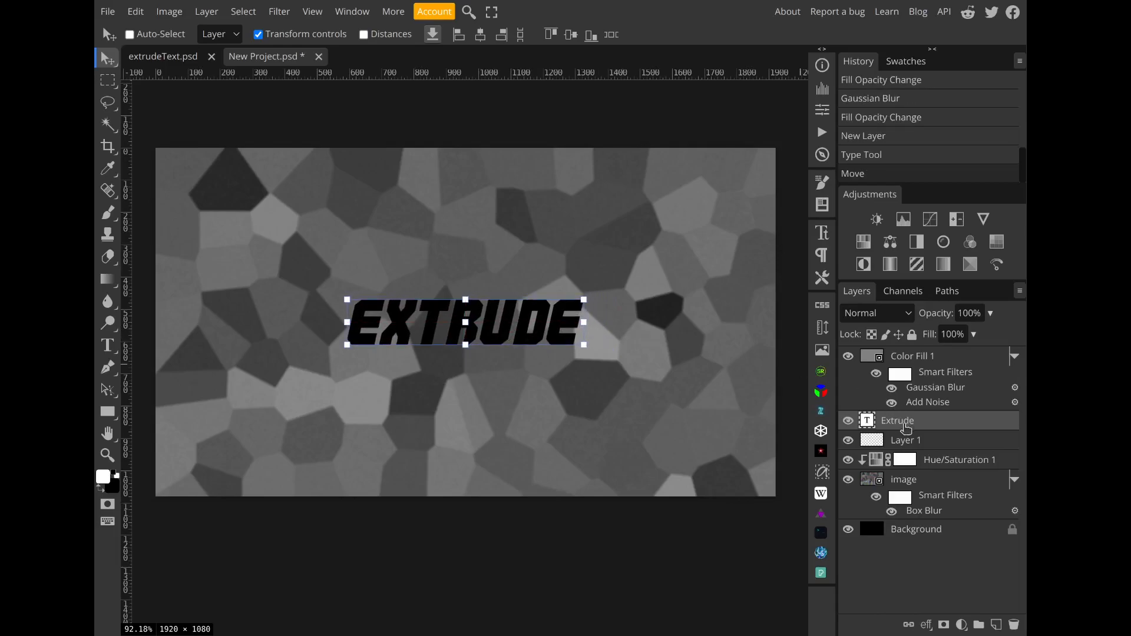
- Add a Levels adjustment directly above the Hue/Saturation adjustment and clip it to the crystallized image layer
left_click(925, 483)
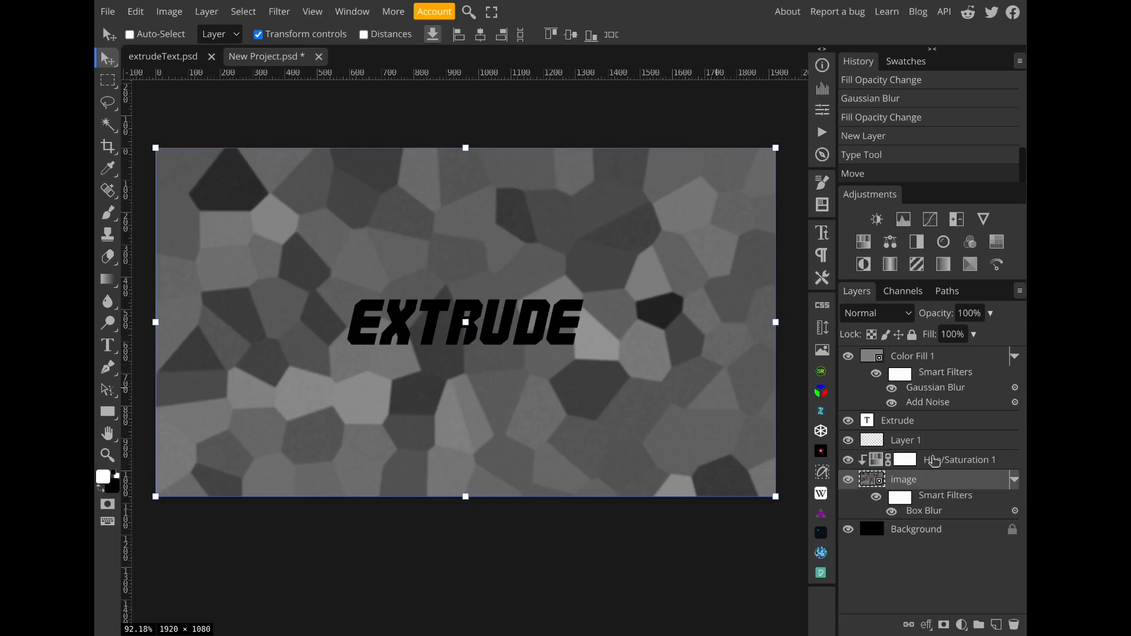
left_click(934, 461)
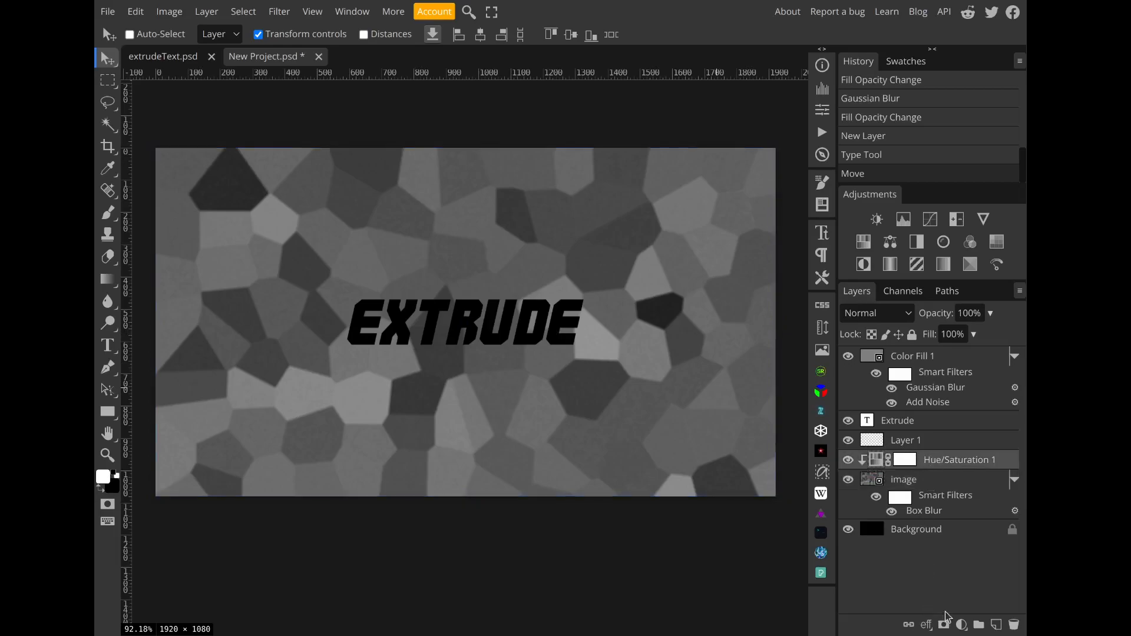
left_click(962, 624)
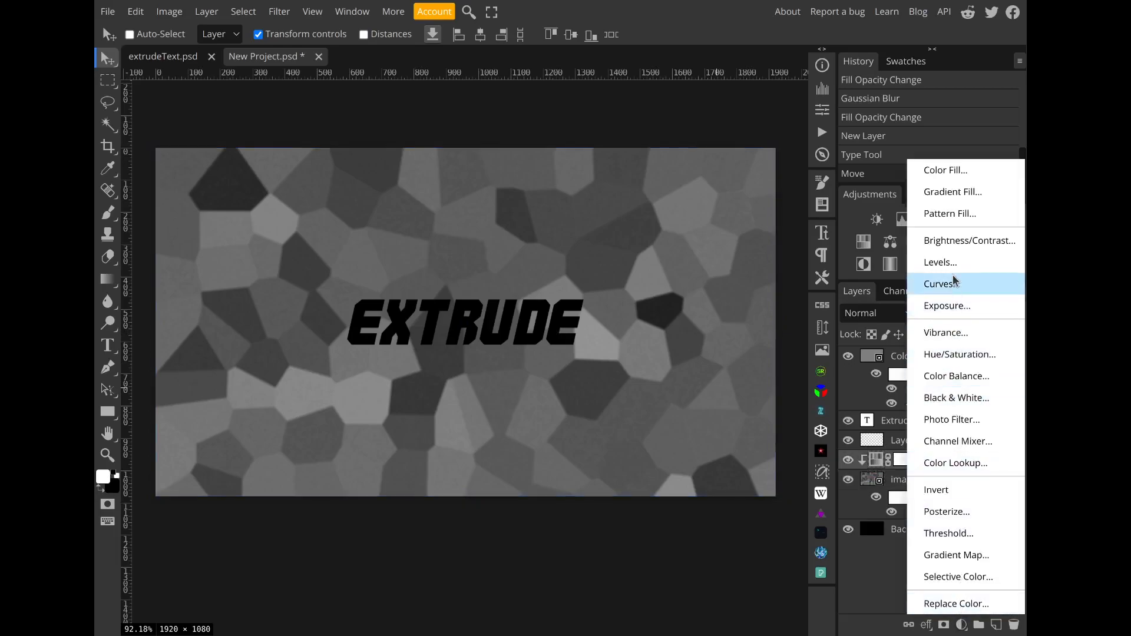
left_click(941, 262)
right_click(952, 460)
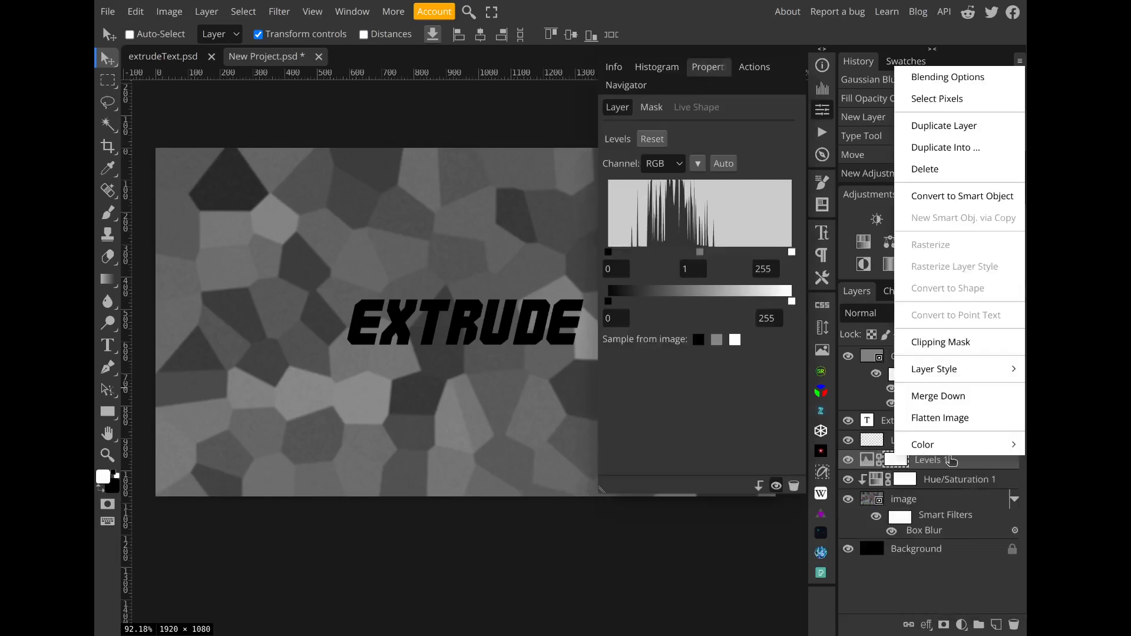
left_click(942, 344)
- Raise the output black level of the Levels adjustment to 48 and compare the pattern with and without it
left_click_drag(617, 307, 631, 305)
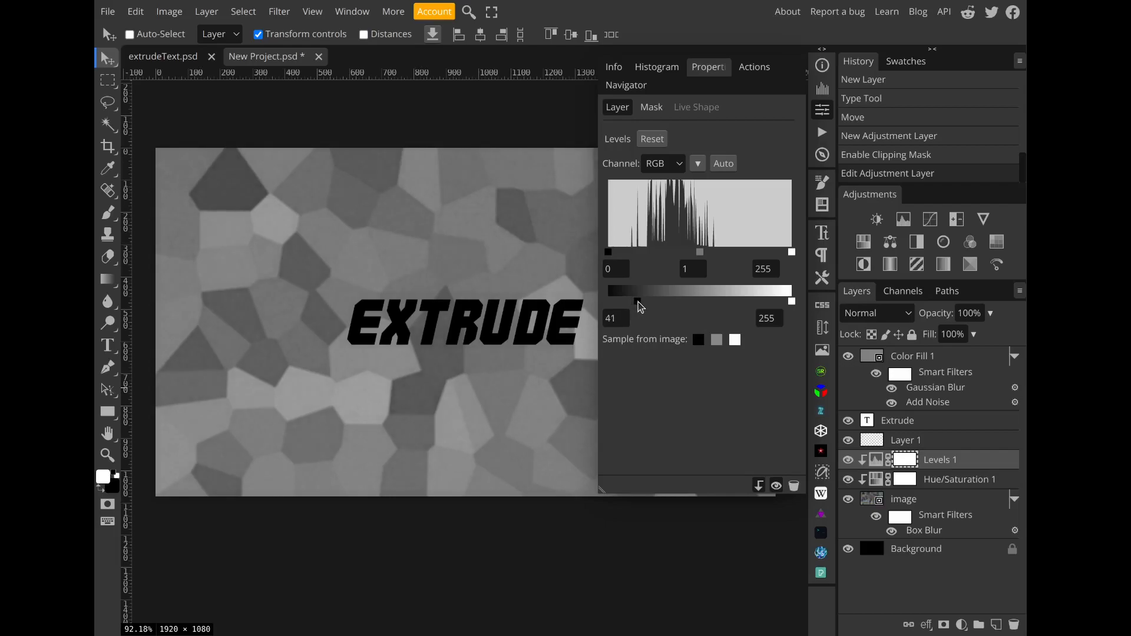
left_click_drag(644, 305, 648, 305)
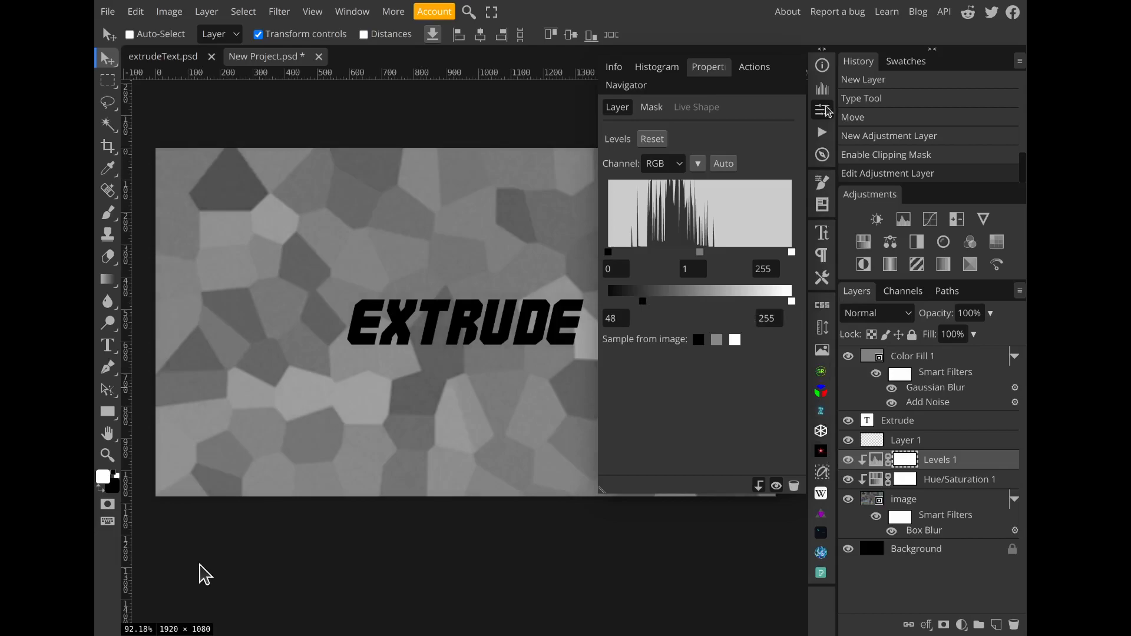
left_click(833, 109)
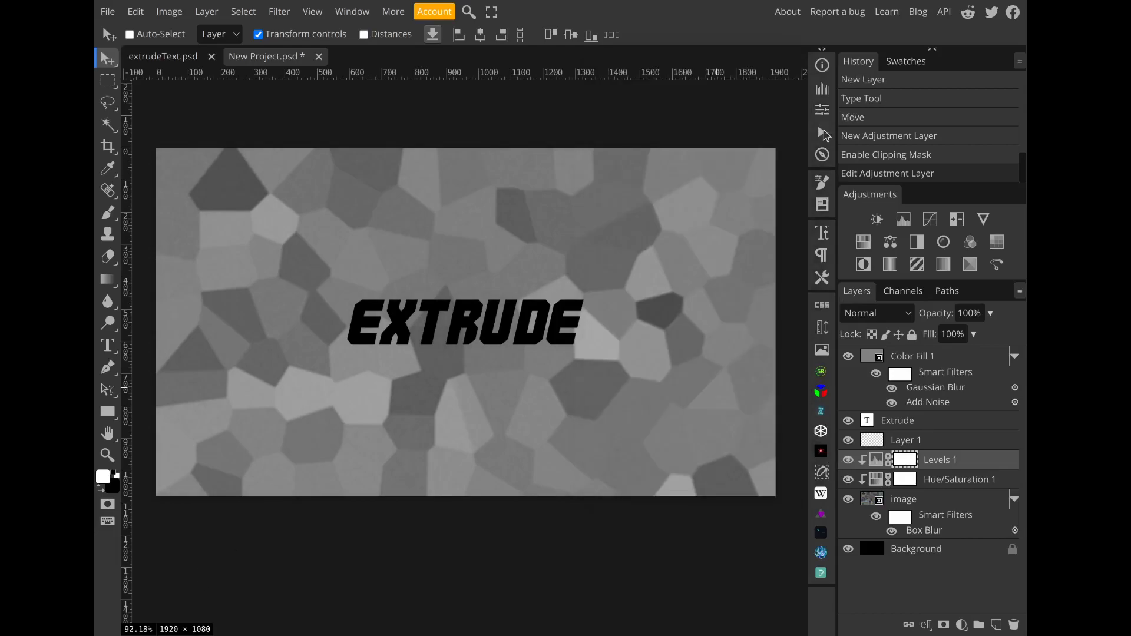
left_click(848, 462)
left_click(848, 461)
left_click(848, 461)
left_click(848, 462)
- Convert the Extrude text layer to a smart object
left_click(917, 421)
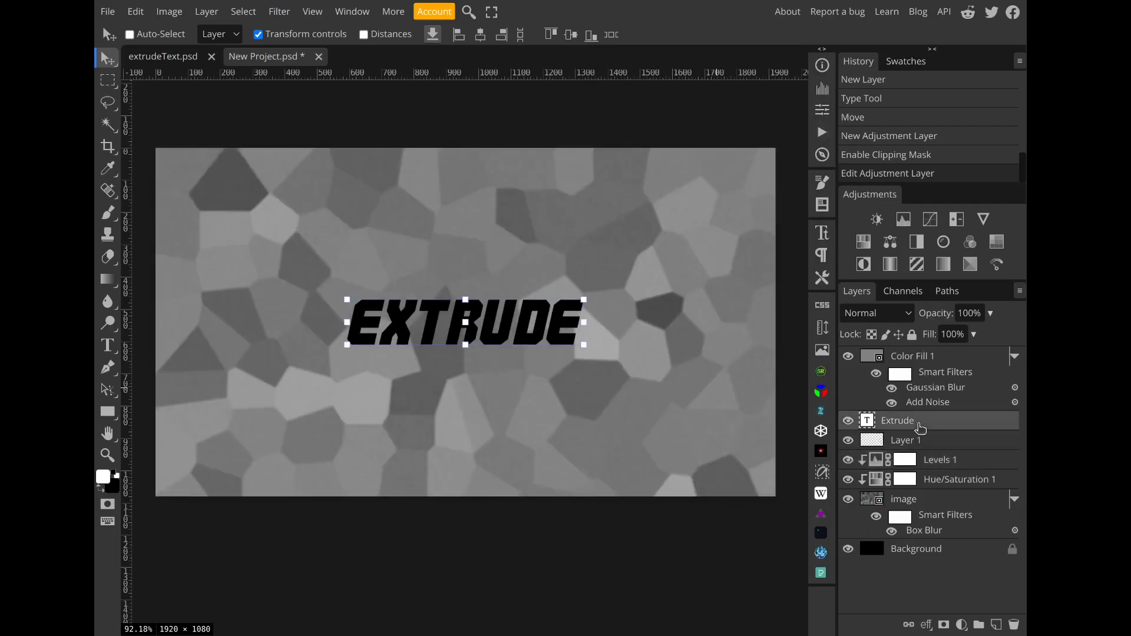
right_click(917, 422)
key("Escape")
right_click(922, 416)
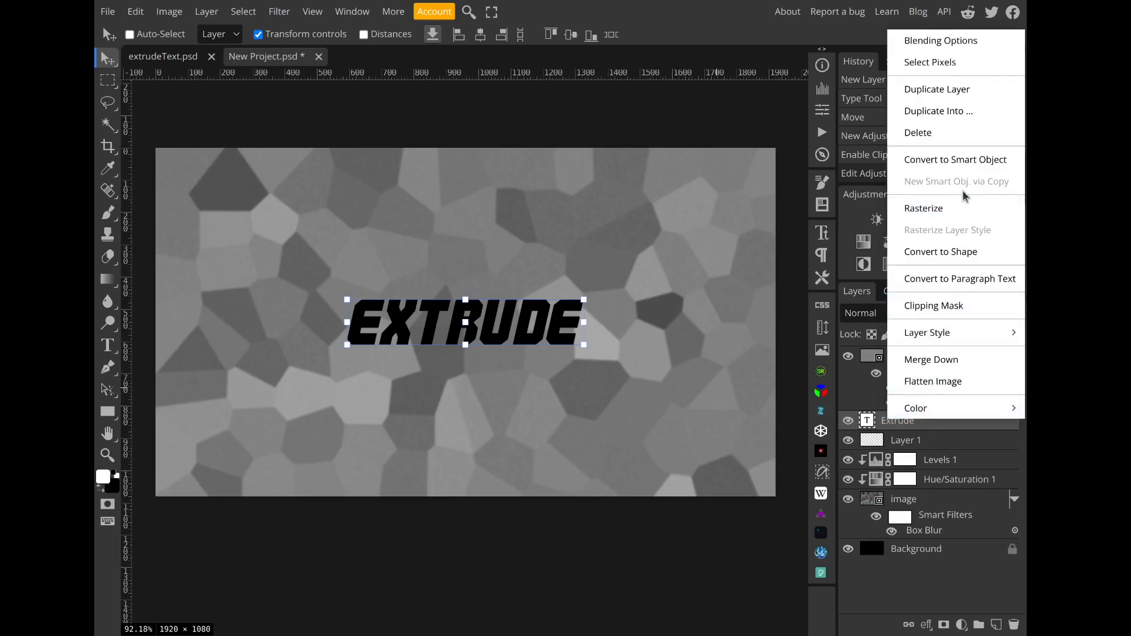
key("Return")
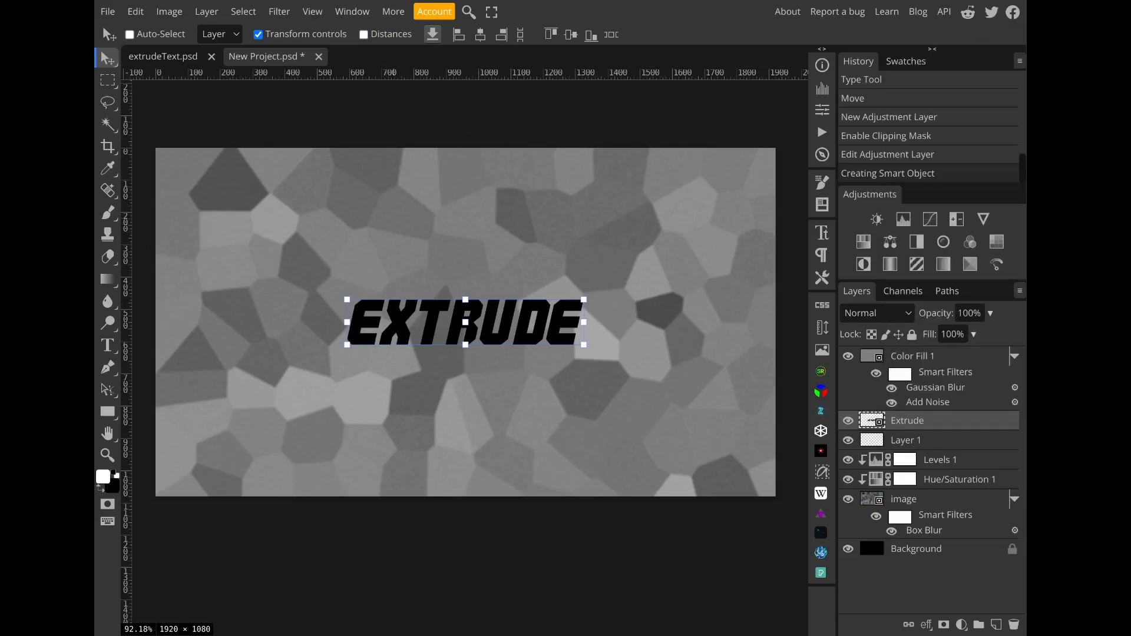
- Apply a Box Blur with a 3 px radius to the Extrude smart object
left_click(279, 11)
mouse_move(339, 195)
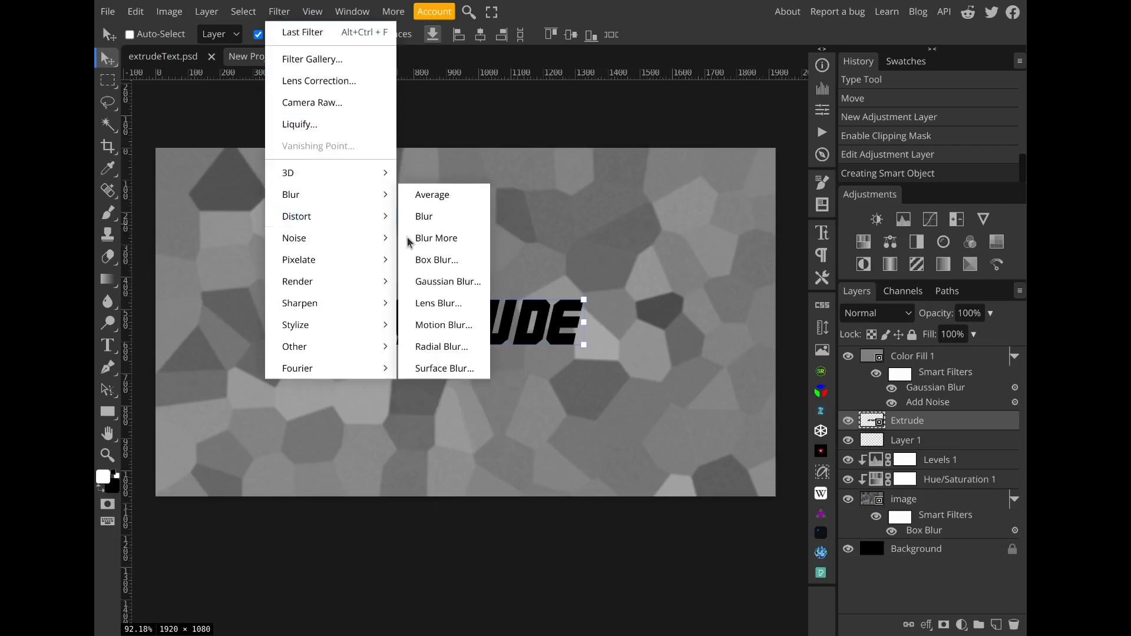
left_click(436, 260)
left_click_drag(229, 166, 216, 168)
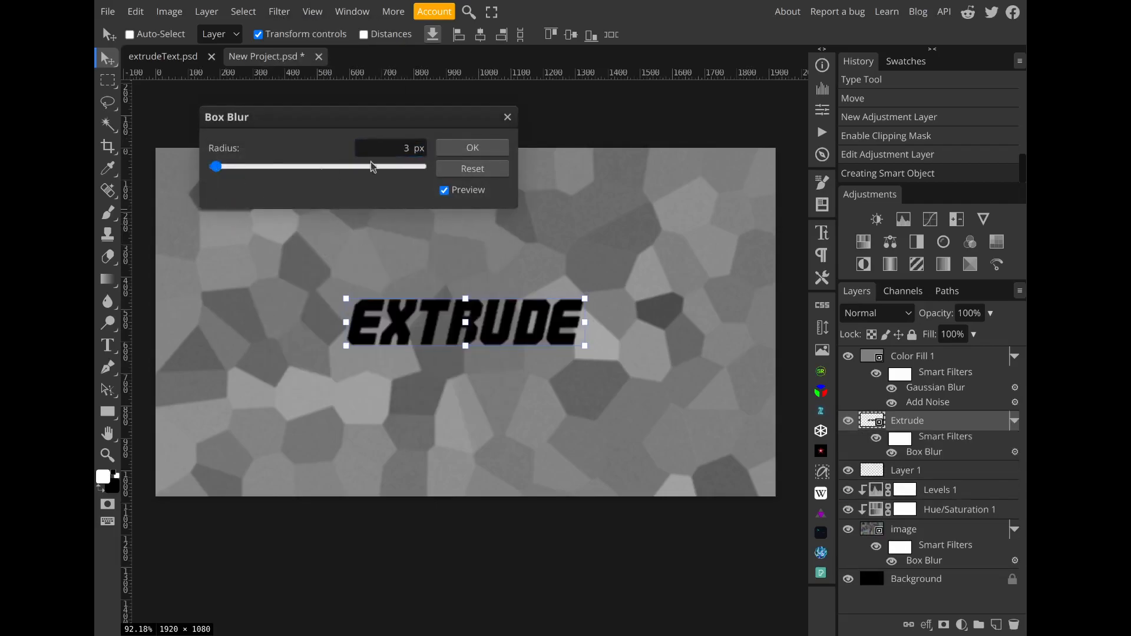
left_click(453, 151)
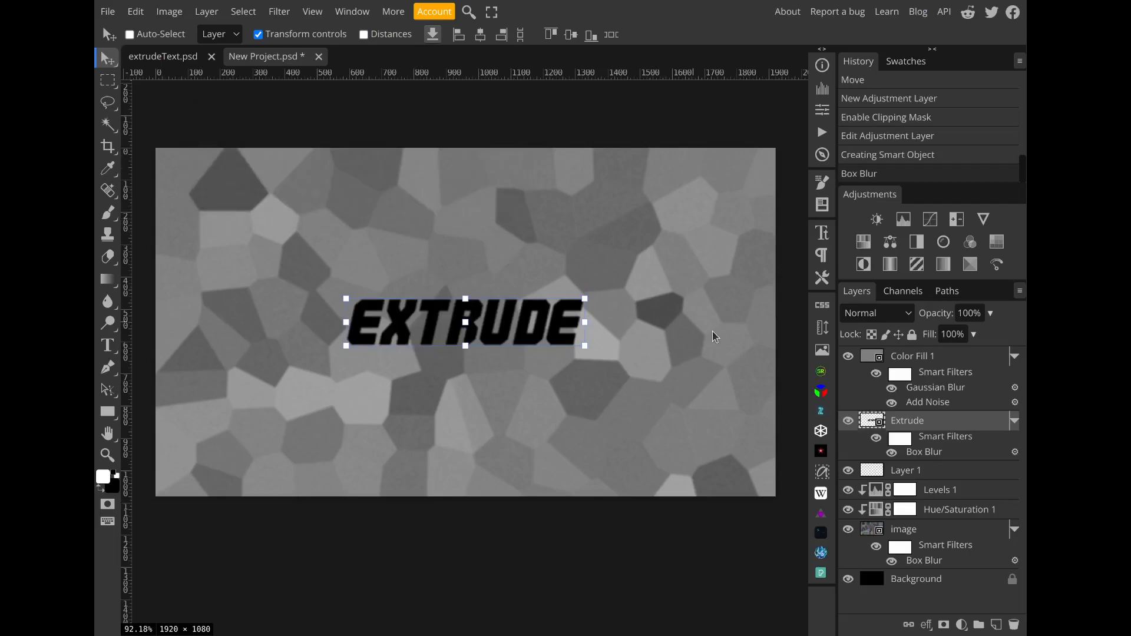
- Group all layers from Color Fill 1 down to the crystallized image layer and convert the group to a smart object
left_click(910, 365)
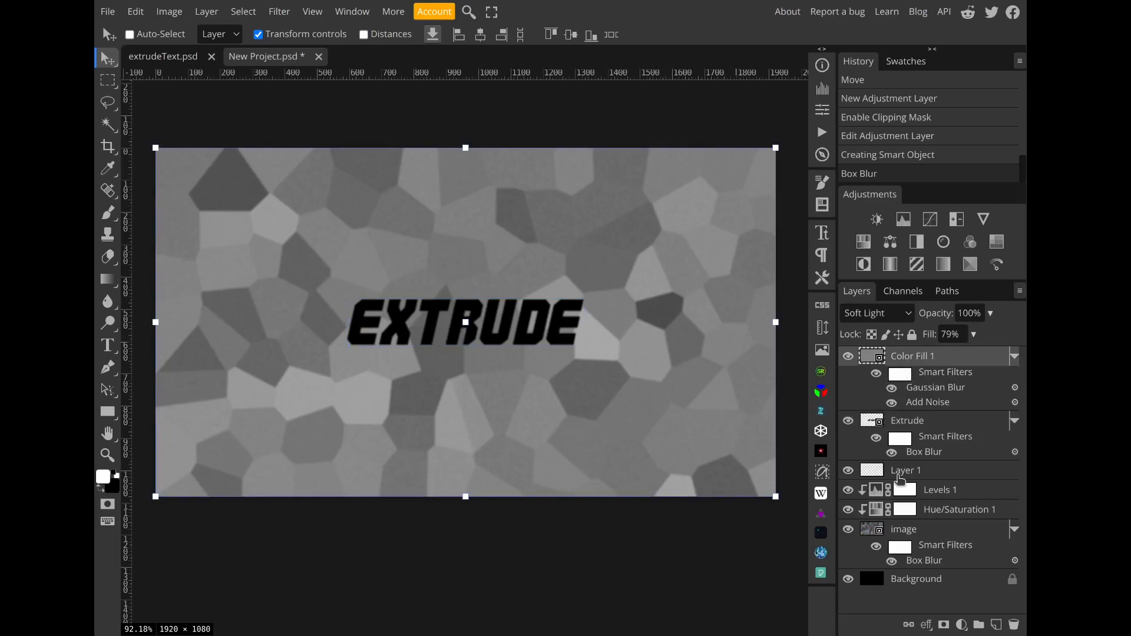
key("shift")
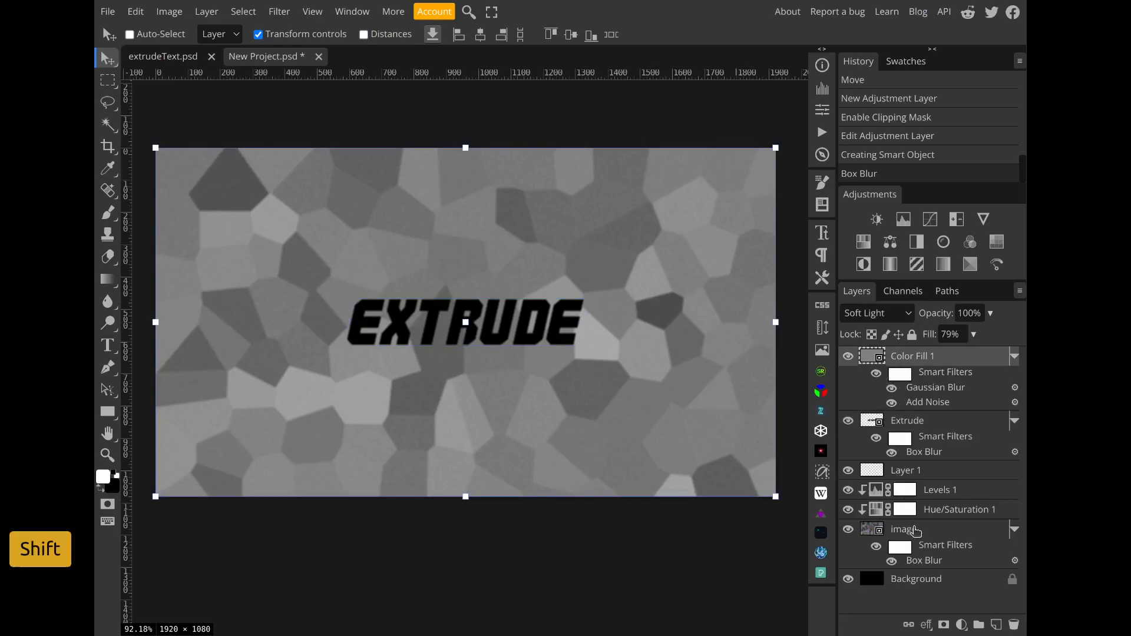
left_click(915, 531, "shift")
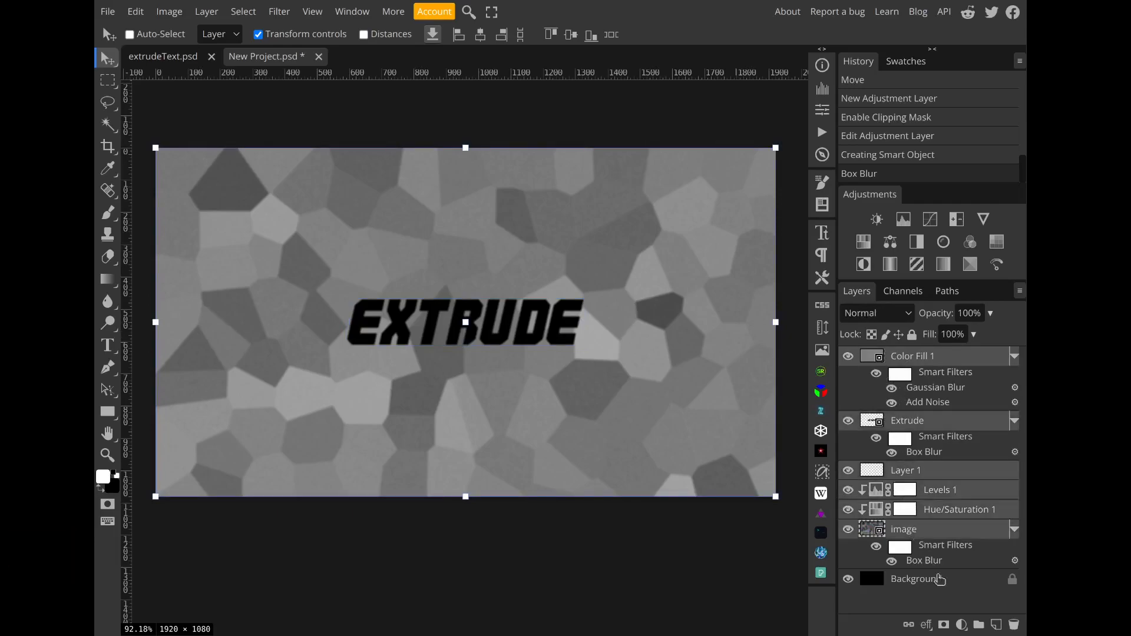
left_click(979, 625)
right_click(937, 353)
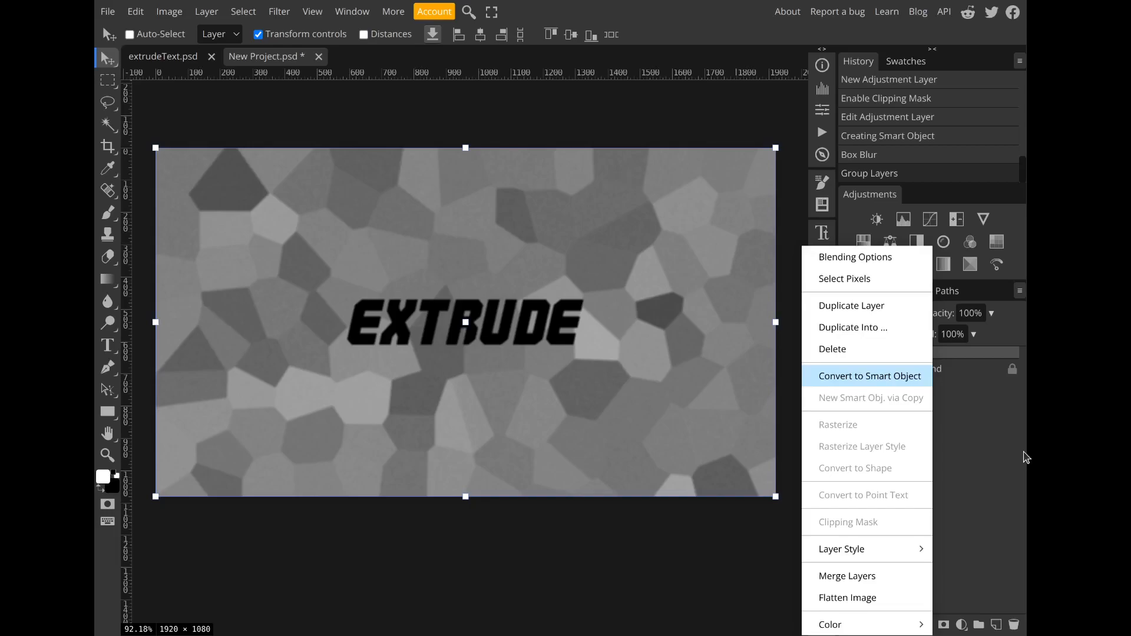
left_click(870, 376)
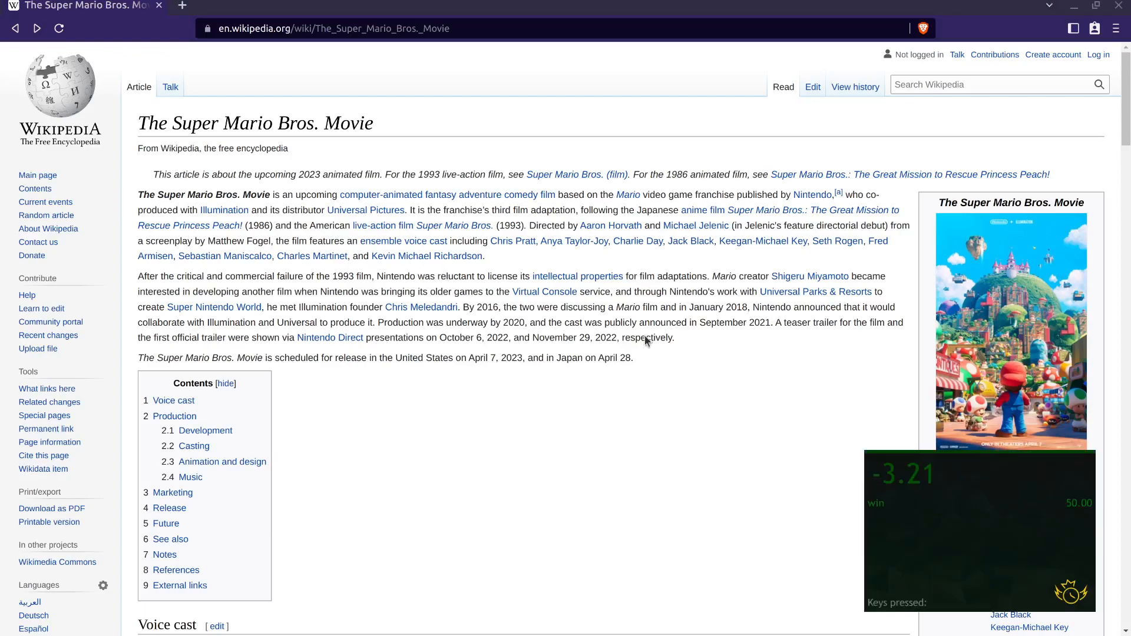
- In Wikipedia, open the Chris Pratt article from the voice cast of The Super Mario Bros. Movie
left_click(811, 413)
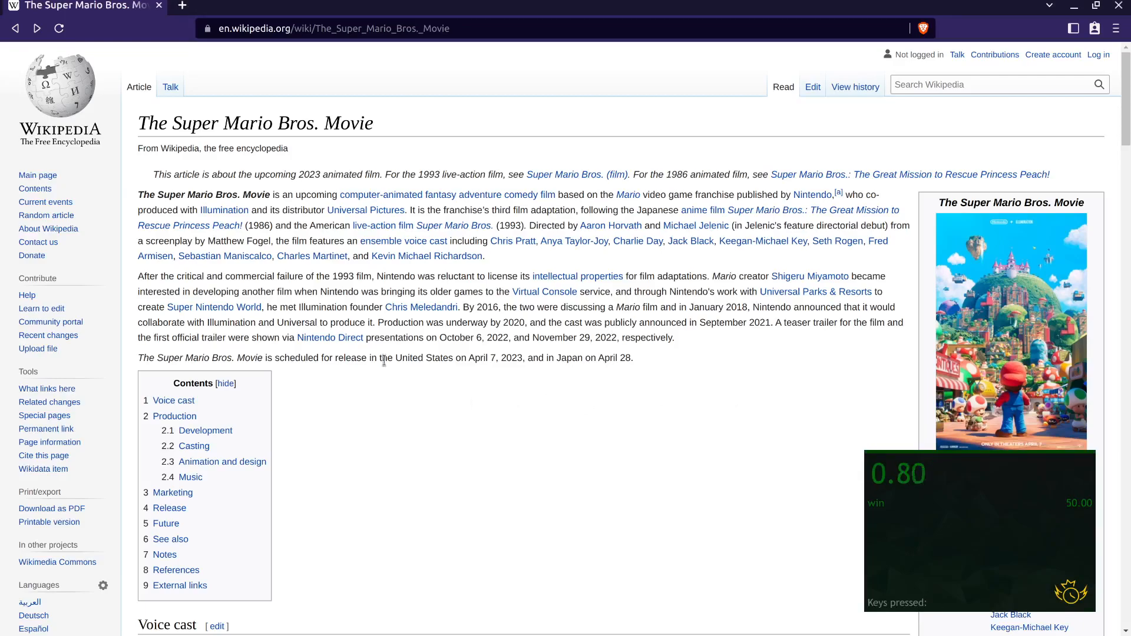
scroll(384, 336, "down", 4)
scroll(382, 340, "down", 2)
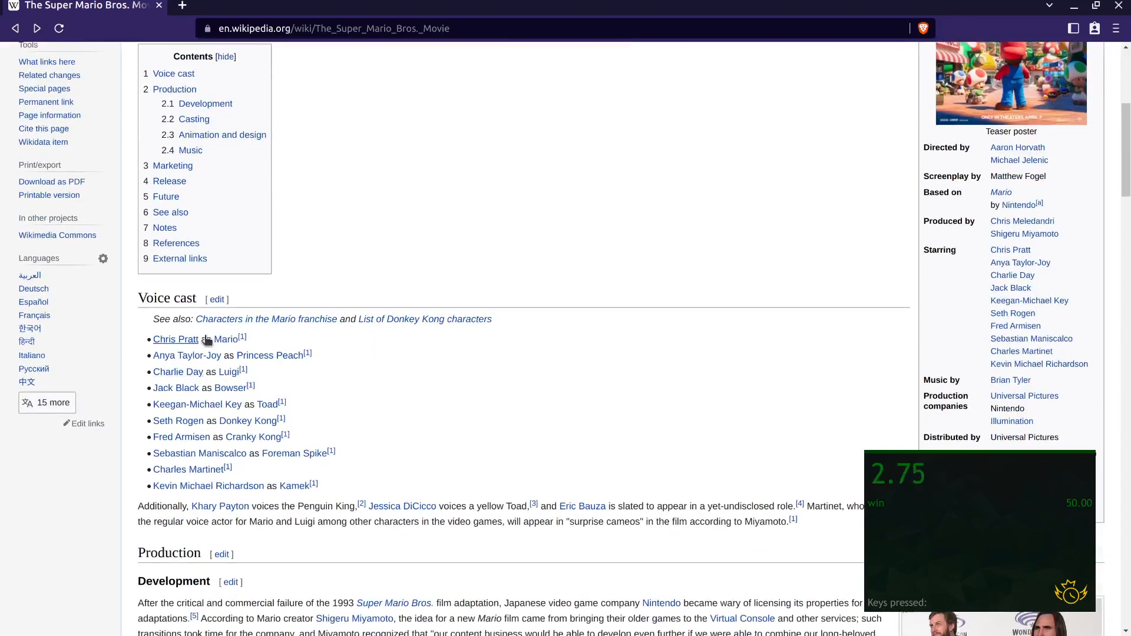
left_click(172, 340)
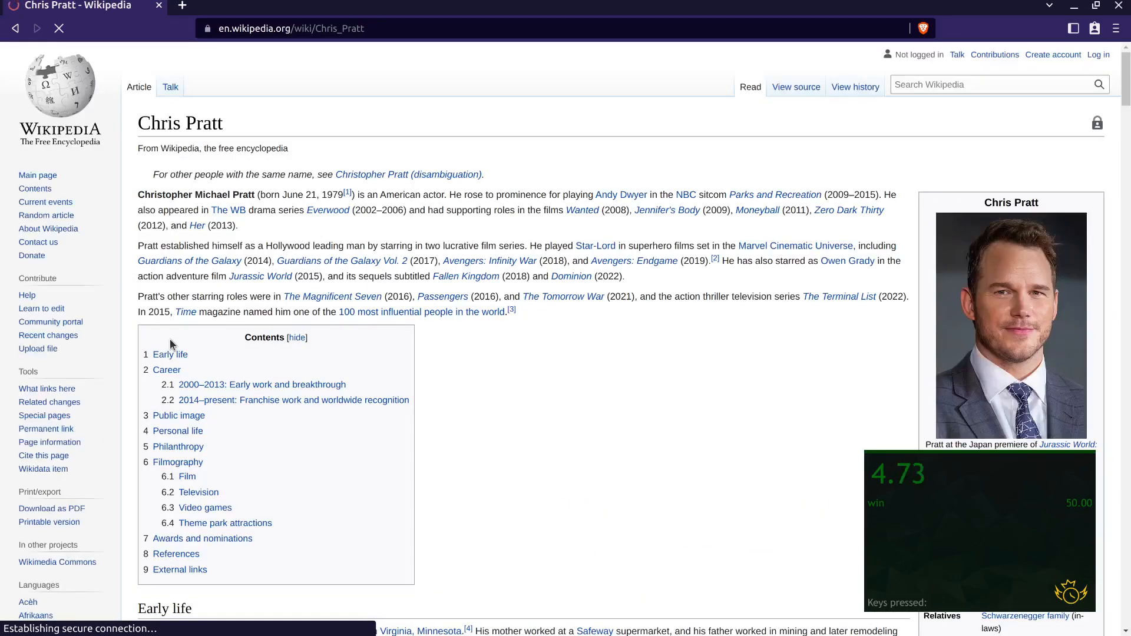
- Follow the links from the Chris Pratt article to the Moneyball film article and on to the Aaron Sorkin article
scroll(186, 339, "down", 3)
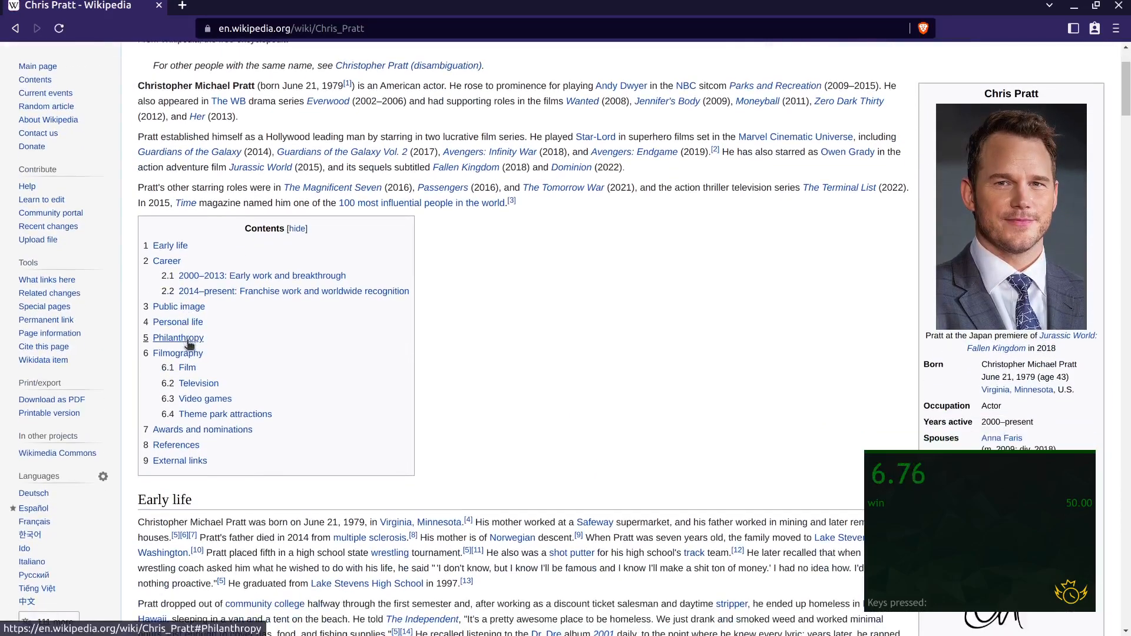
scroll(366, 392, "up", 3)
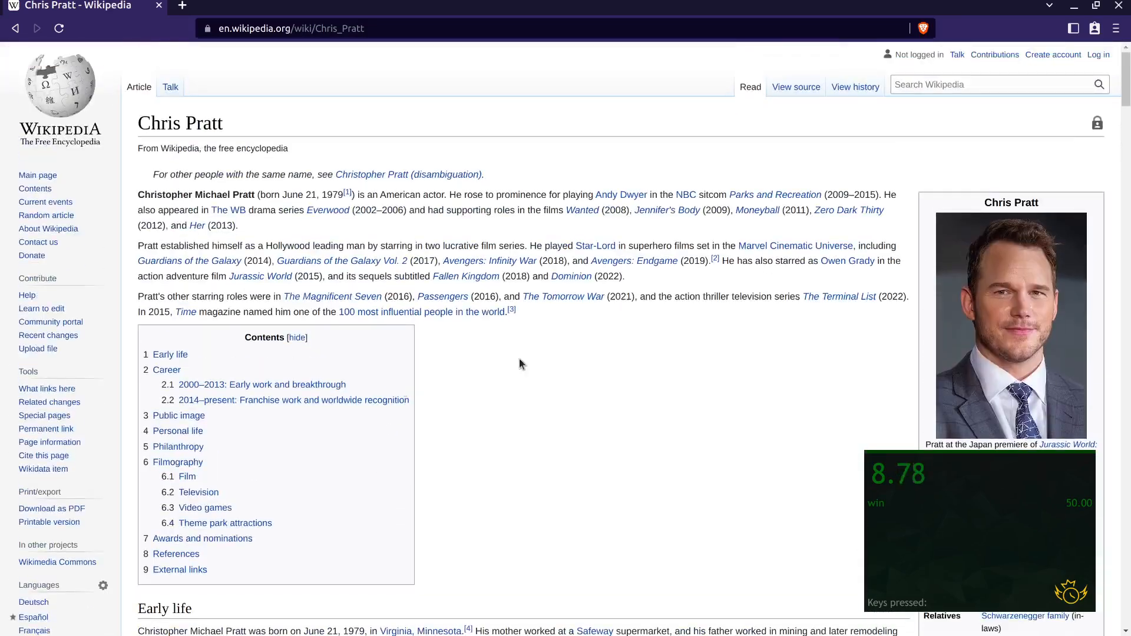
left_click(759, 211)
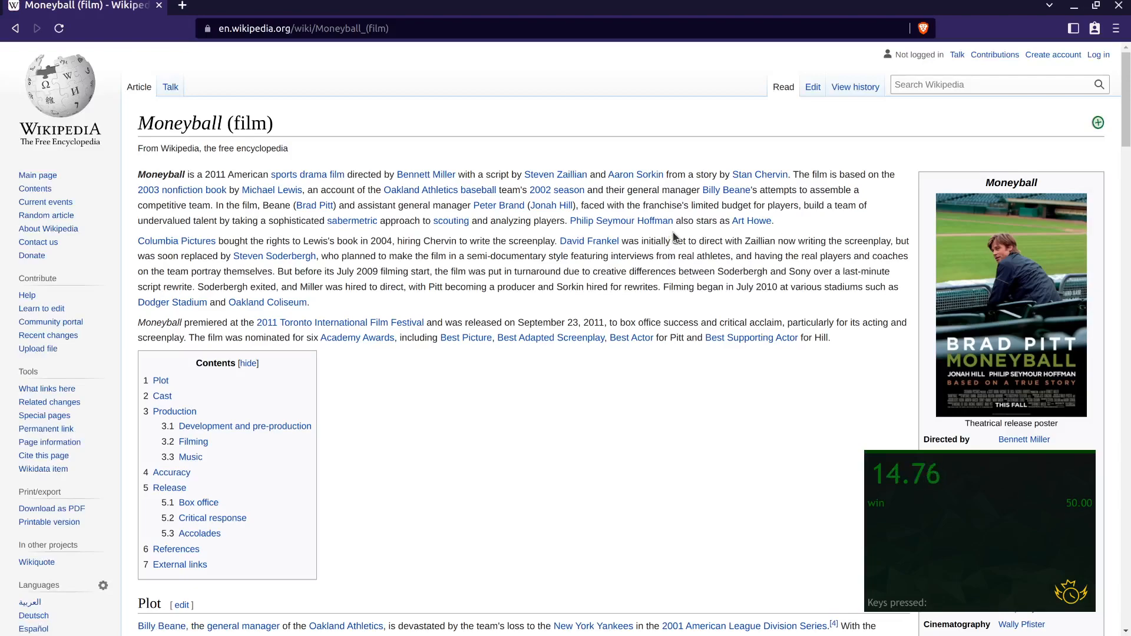
left_click(642, 172)
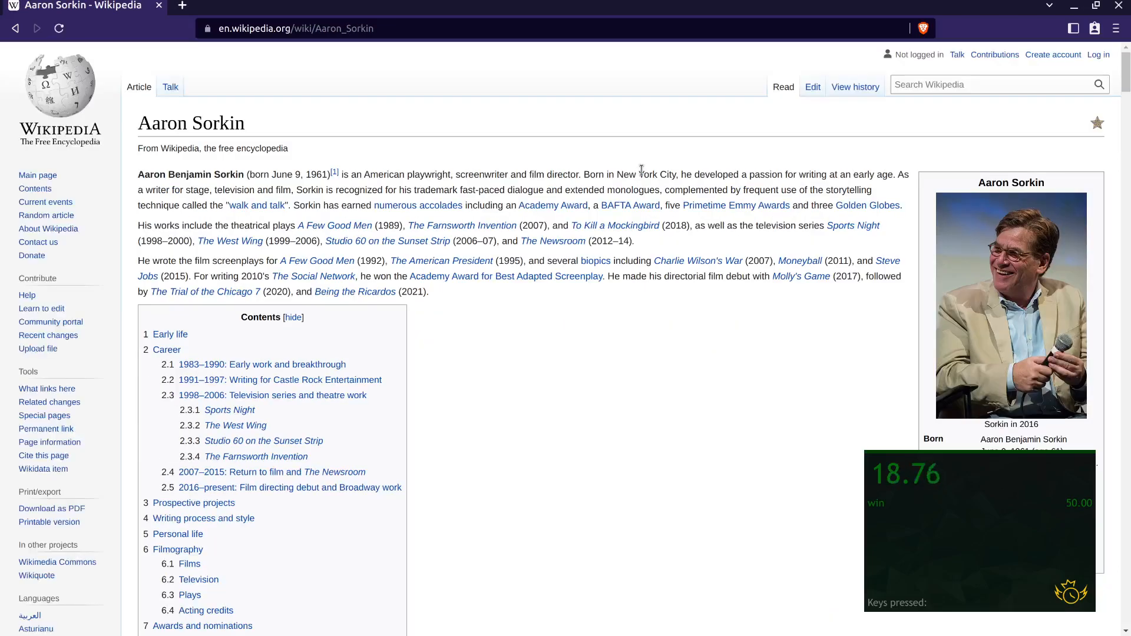
- Look through the Aaron Sorkin article and open The Social Network article from its introduction
scroll(642, 172, "down", 5)
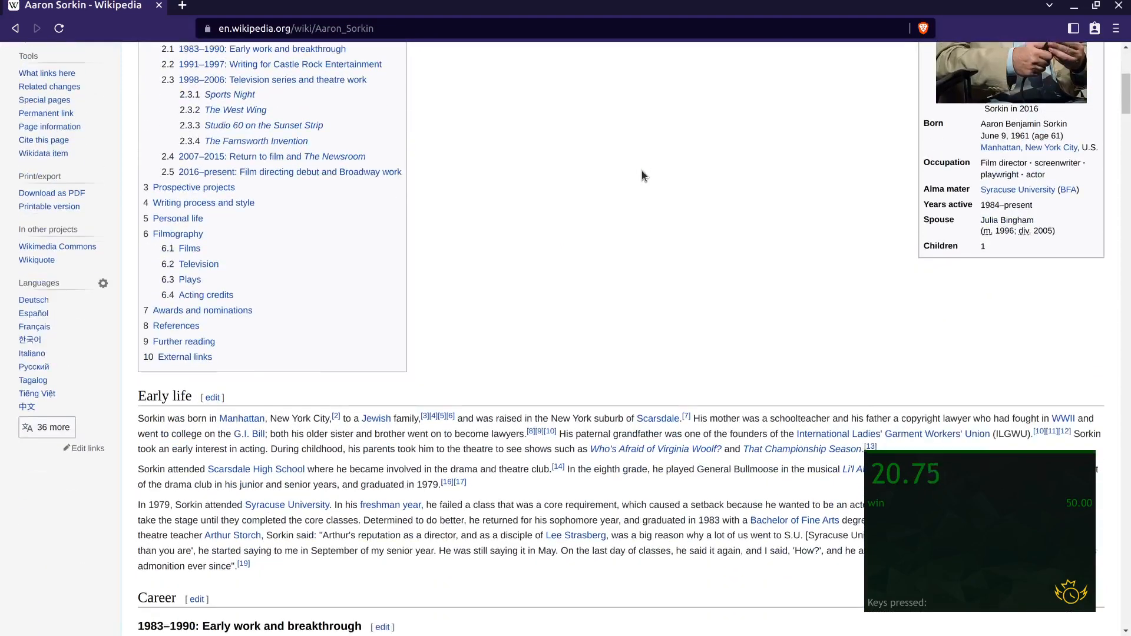
scroll(641, 171, "down", 2)
scroll(642, 171, "up", 5)
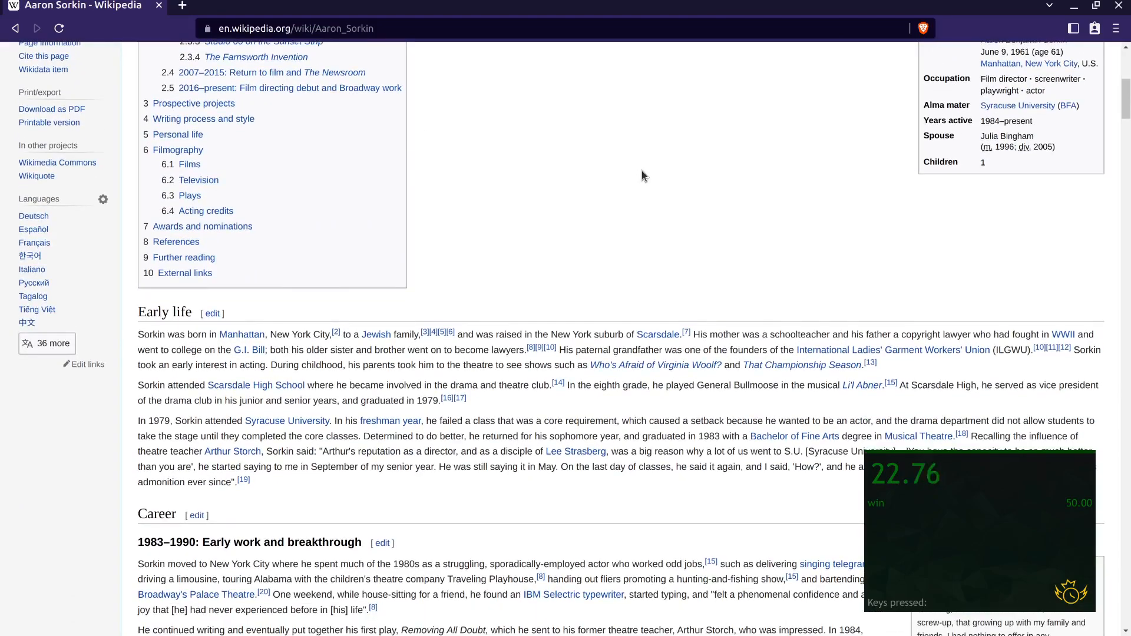
scroll(642, 171, "up", 2)
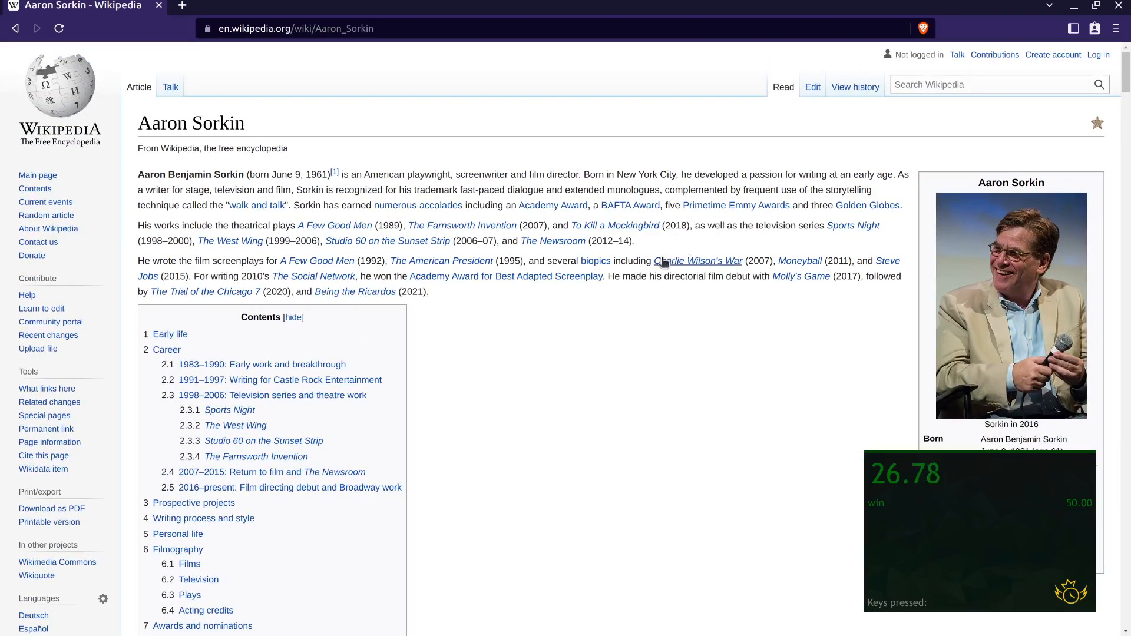
mouse_move(557, 278)
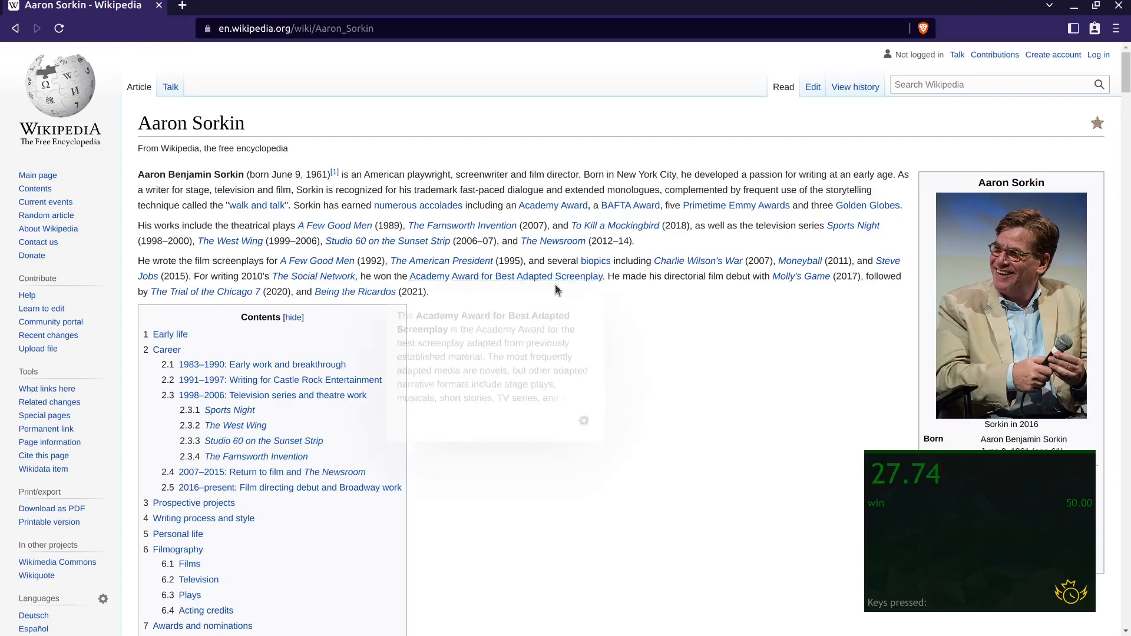
left_click(330, 279)
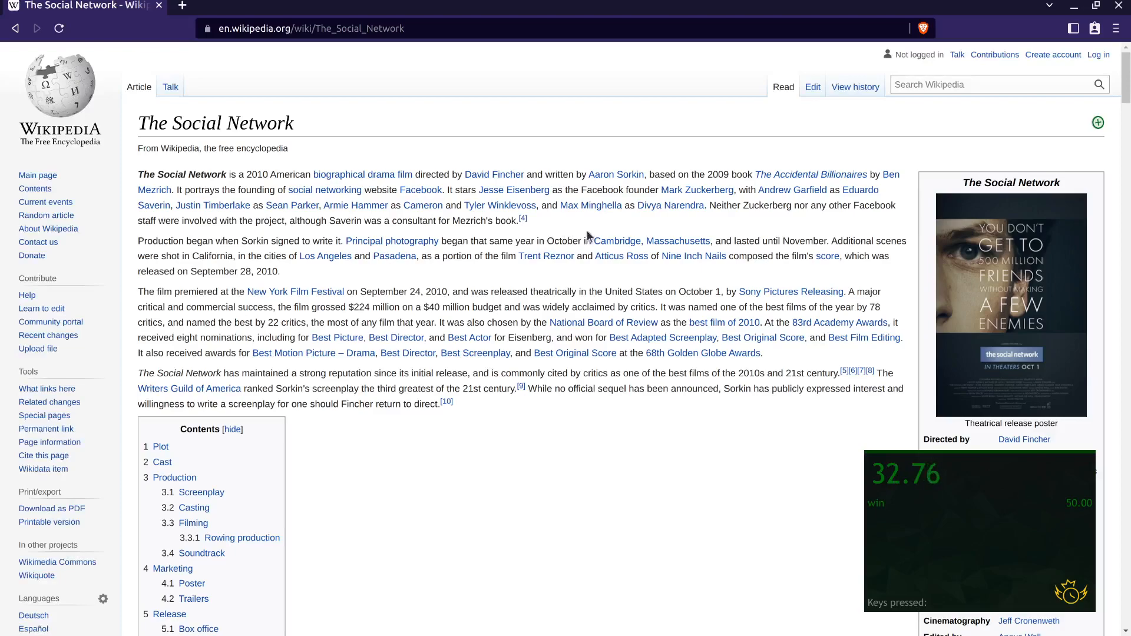
- Skim The Social Network article down to its critical reception and search Wikipedia for "3d comput"
left_click_drag(791, 71, 695, 49)
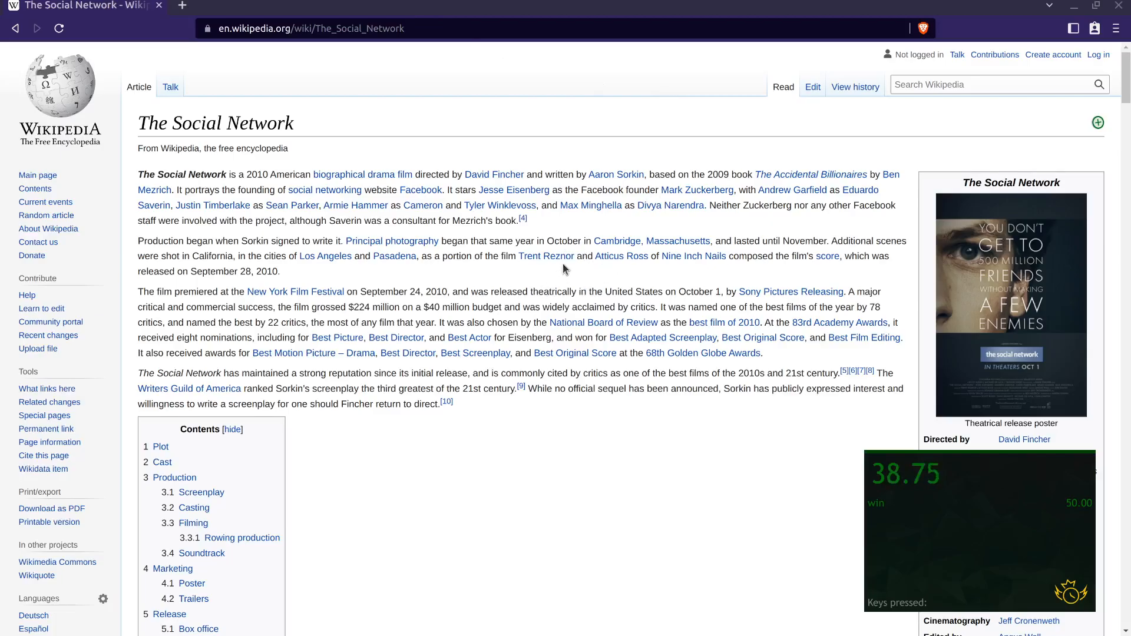
scroll(568, 265, "down", 10)
scroll(580, 273, "down", 15)
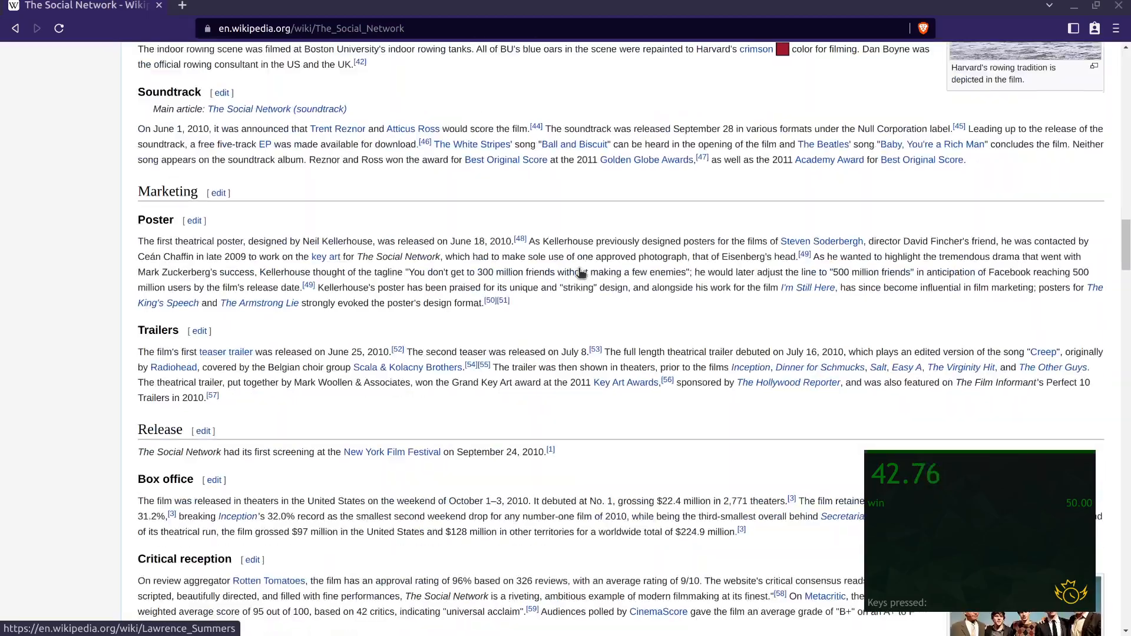
scroll(581, 273, "down", 3)
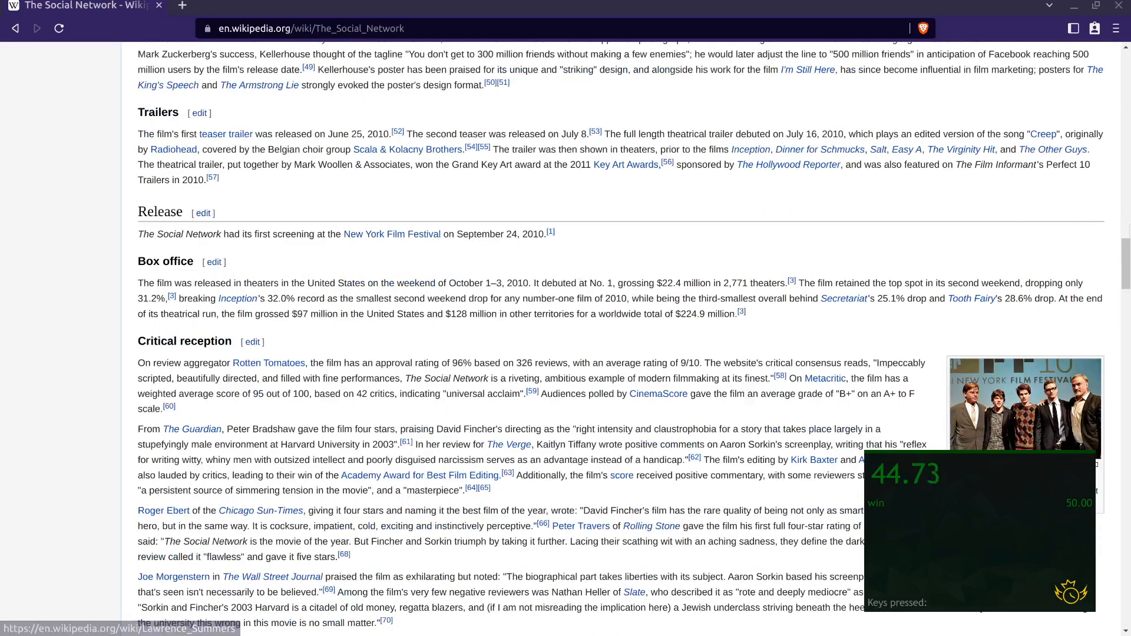
left_click_drag(1124, 253, 1124, 67)
left_click(998, 63)
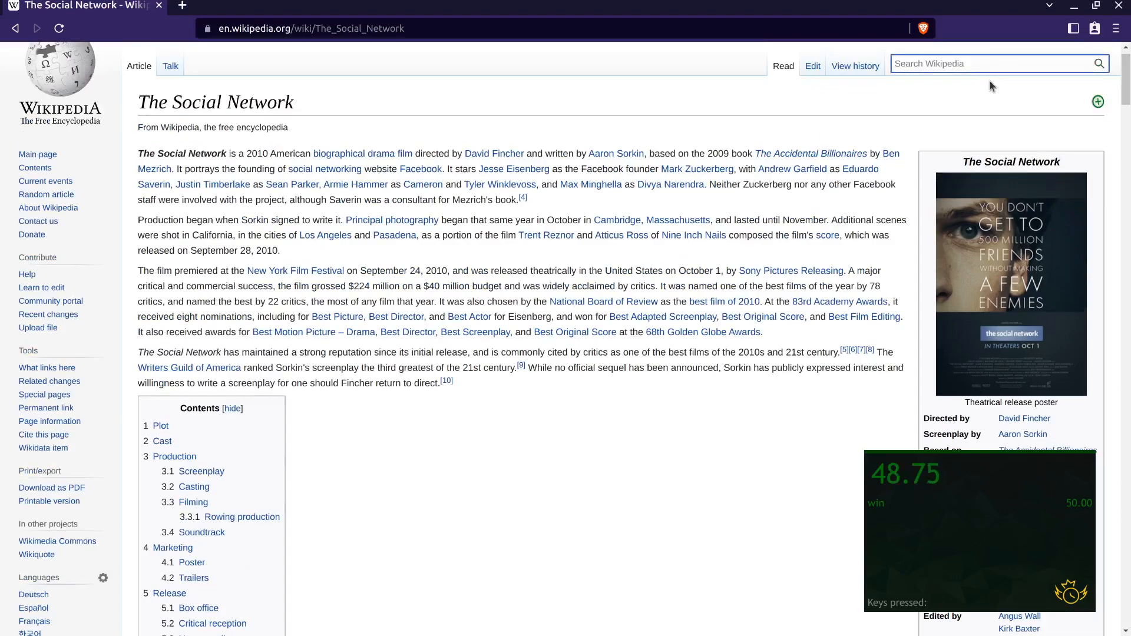
type("3d comput")
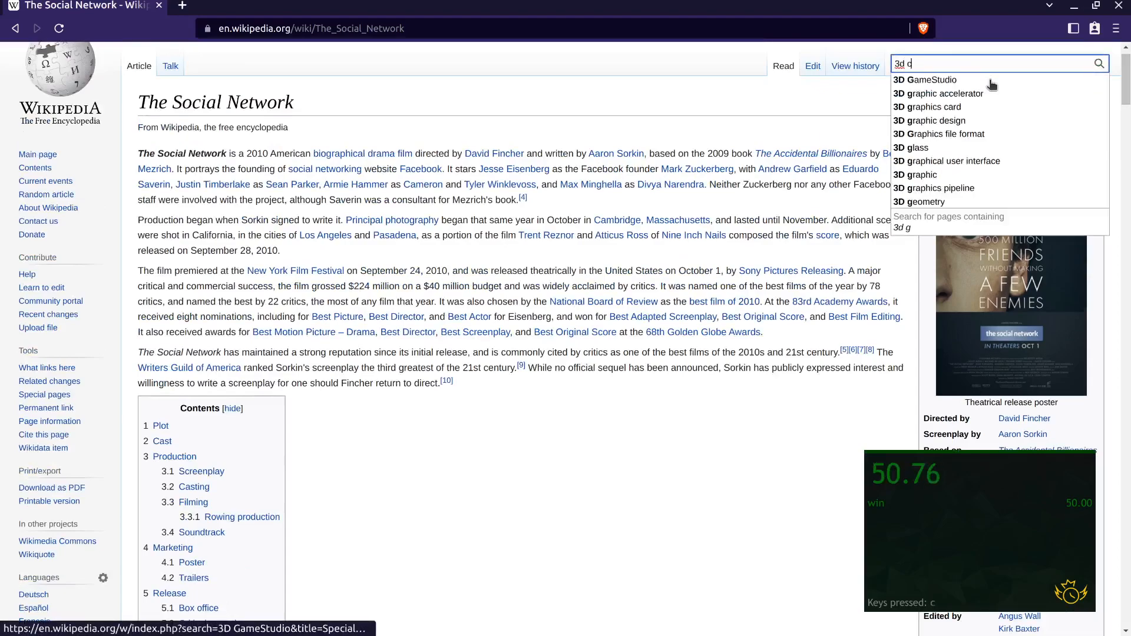
left_click(990, 81)
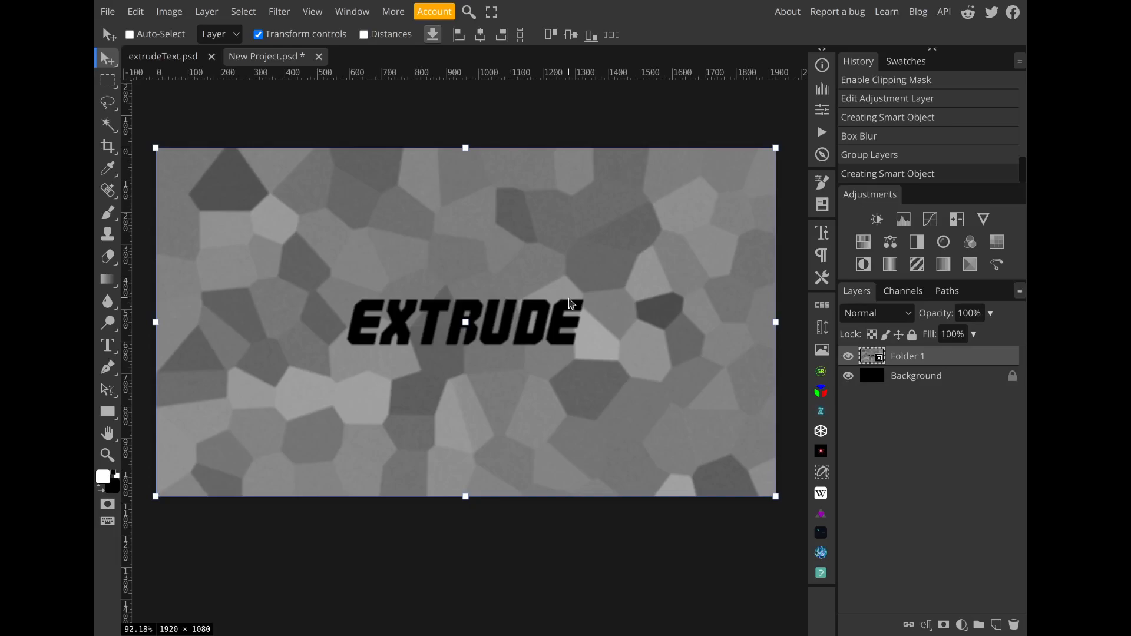
- Apply an Emboss filter to the Folder 1 smart object with angle -158°, height 1 px and amount 700%
left_click(279, 11)
mouse_move(369, 326)
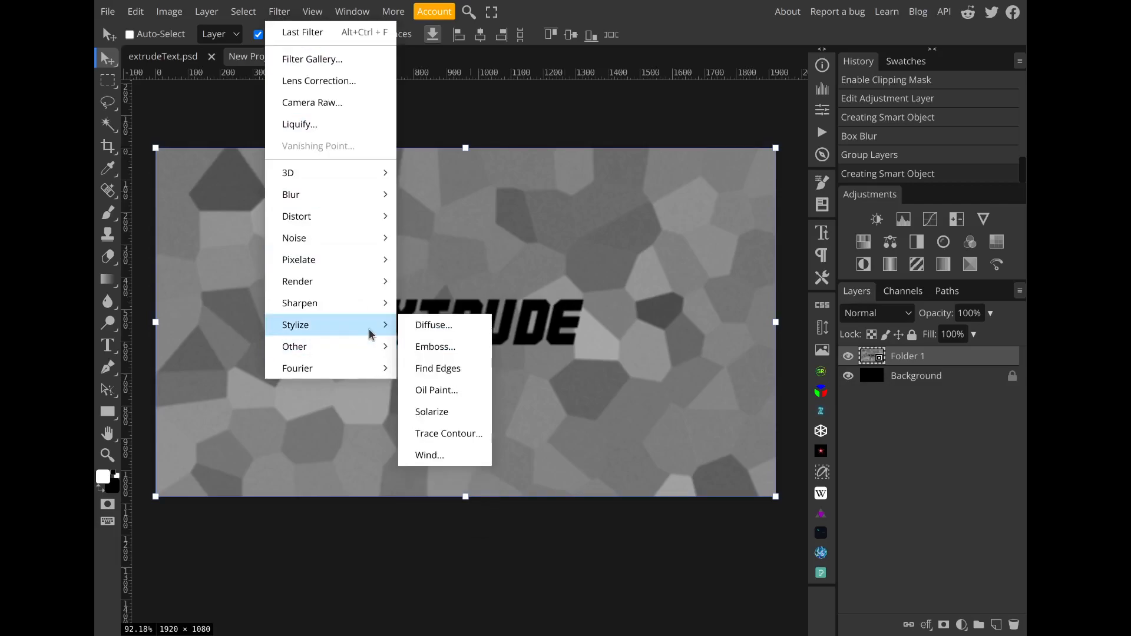
left_click(422, 345)
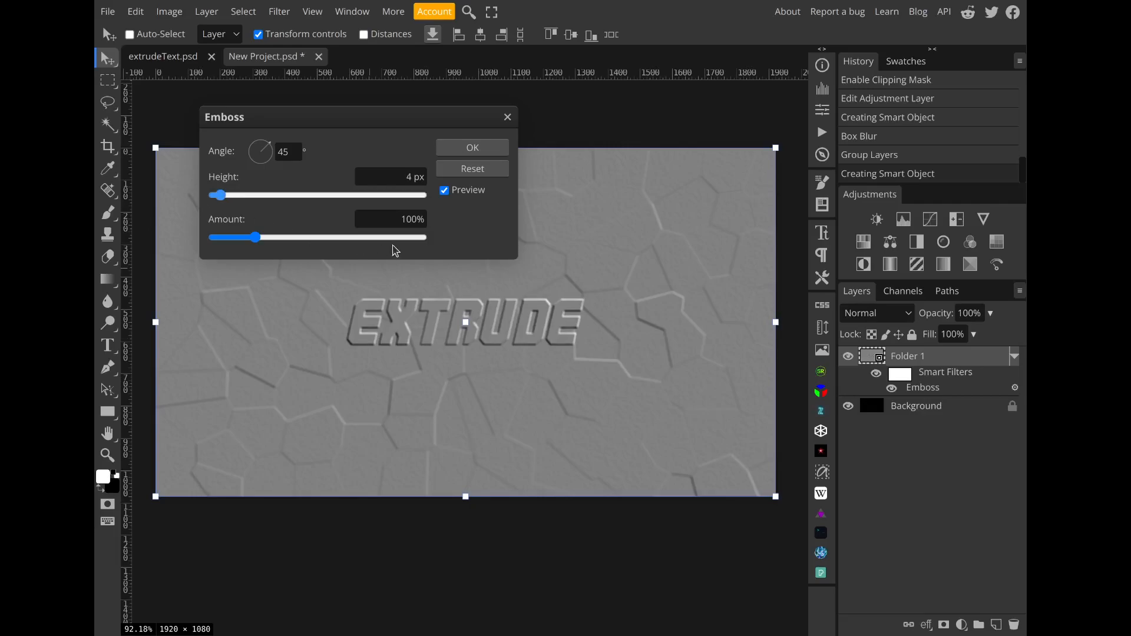
left_click(425, 239)
left_click(405, 219)
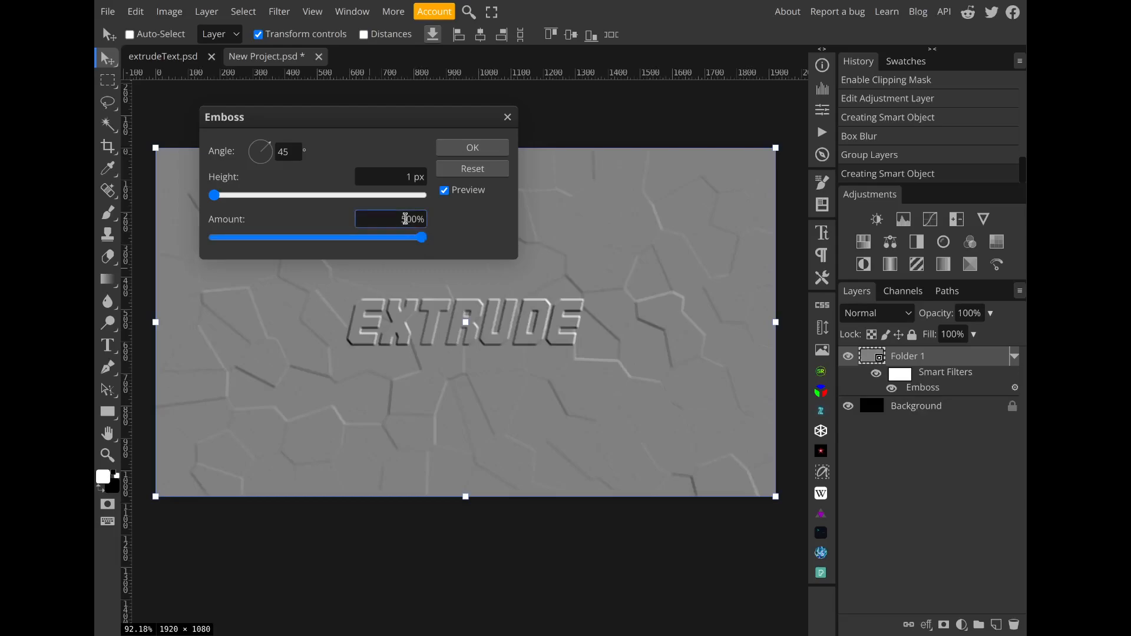
type("7")
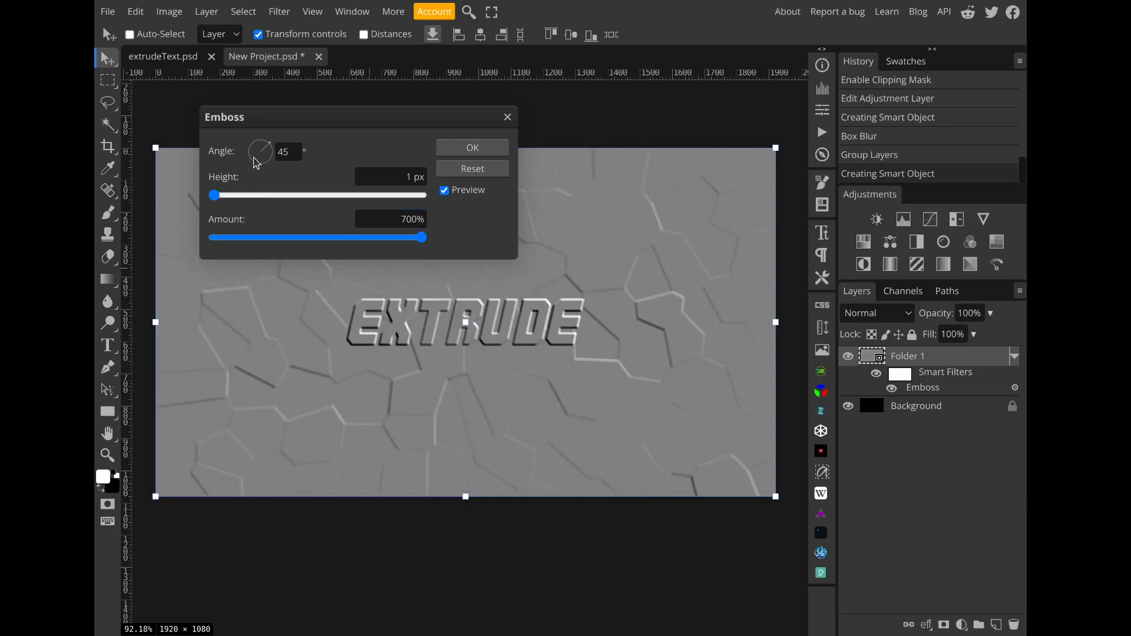
left_click(256, 164)
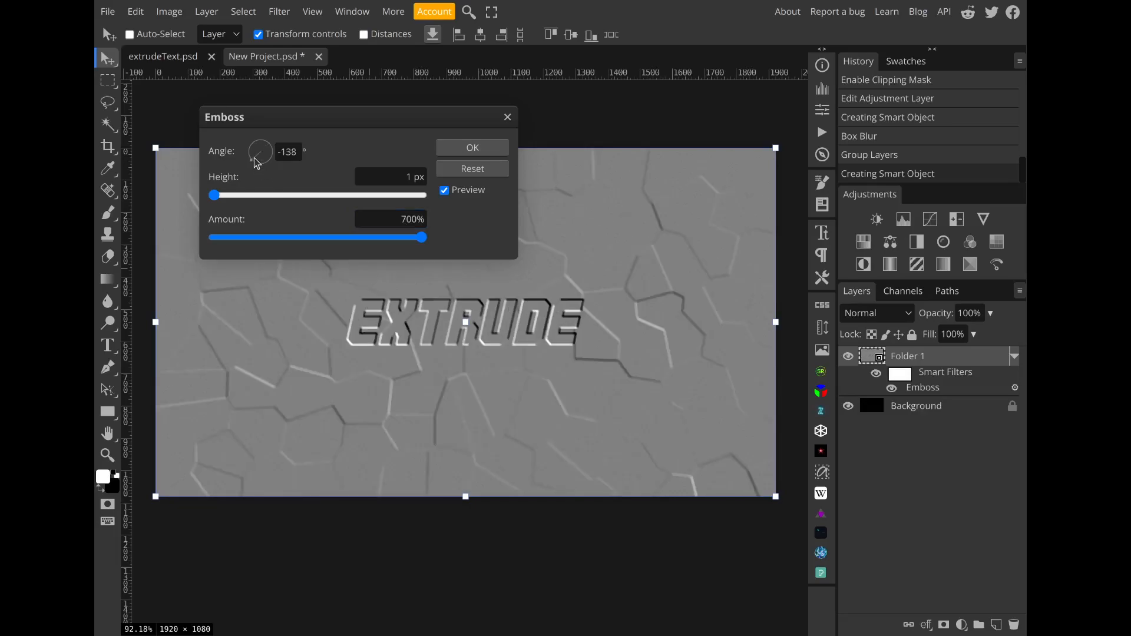
left_click(254, 159)
left_click(255, 159)
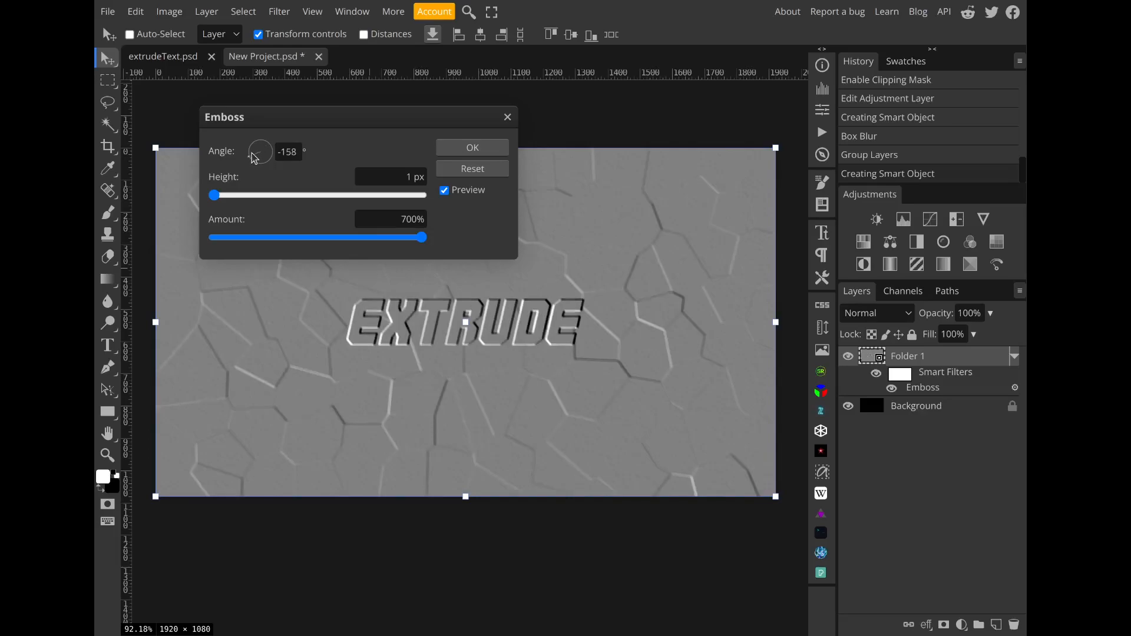
left_click(455, 151)
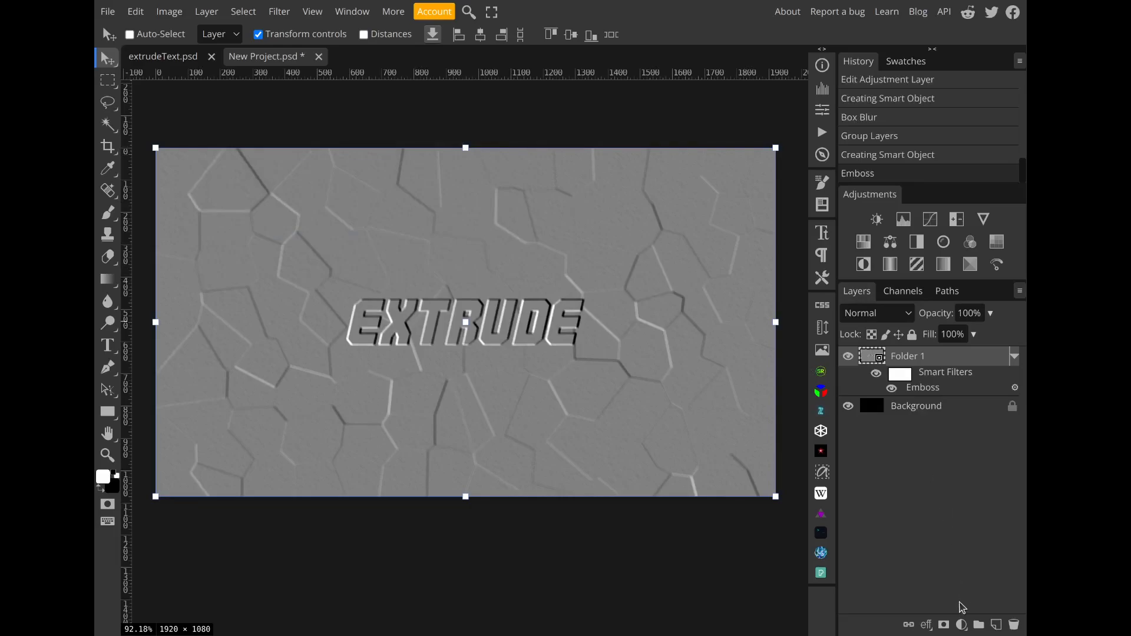
- Add a Levels adjustment directly above the Folder 1 smart object and clip it to that layer
left_click(962, 624)
left_click(943, 263)
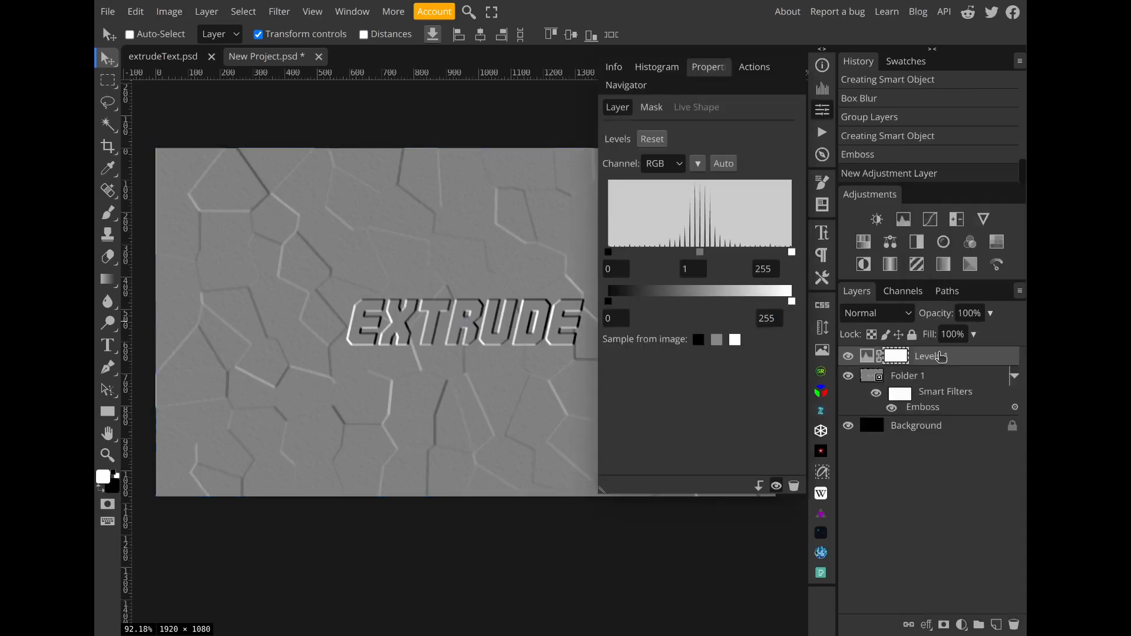
right_click(941, 357)
left_click(882, 523)
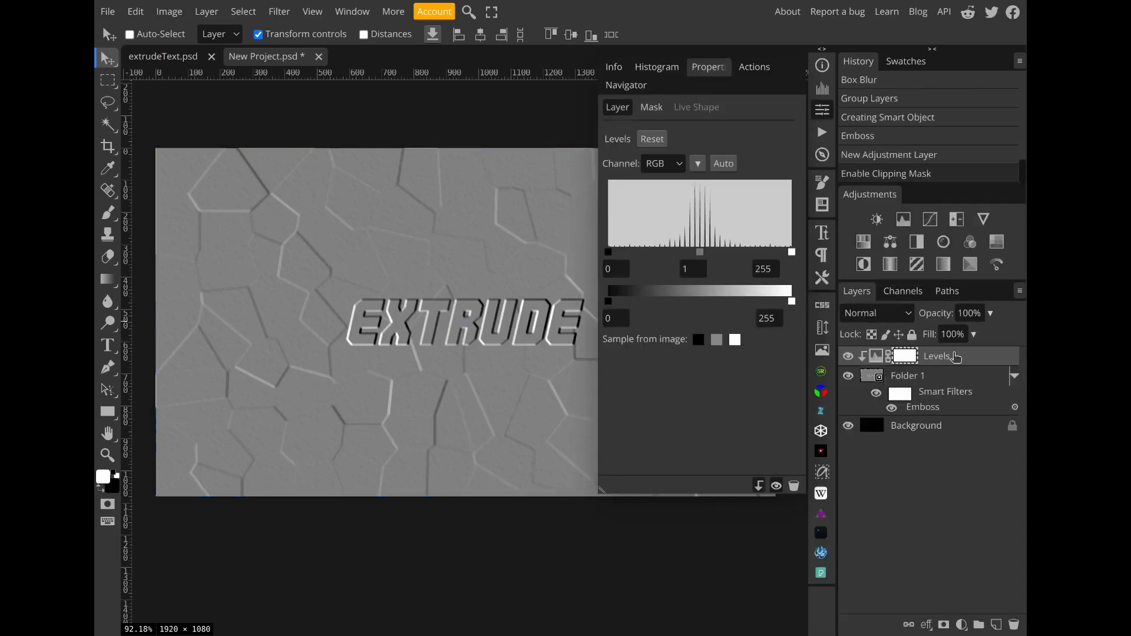
- Darken the embossed base through Levels 1 with a midtone of about 0.44 and an output white level below 187
left_click_drag(703, 259, 735, 264)
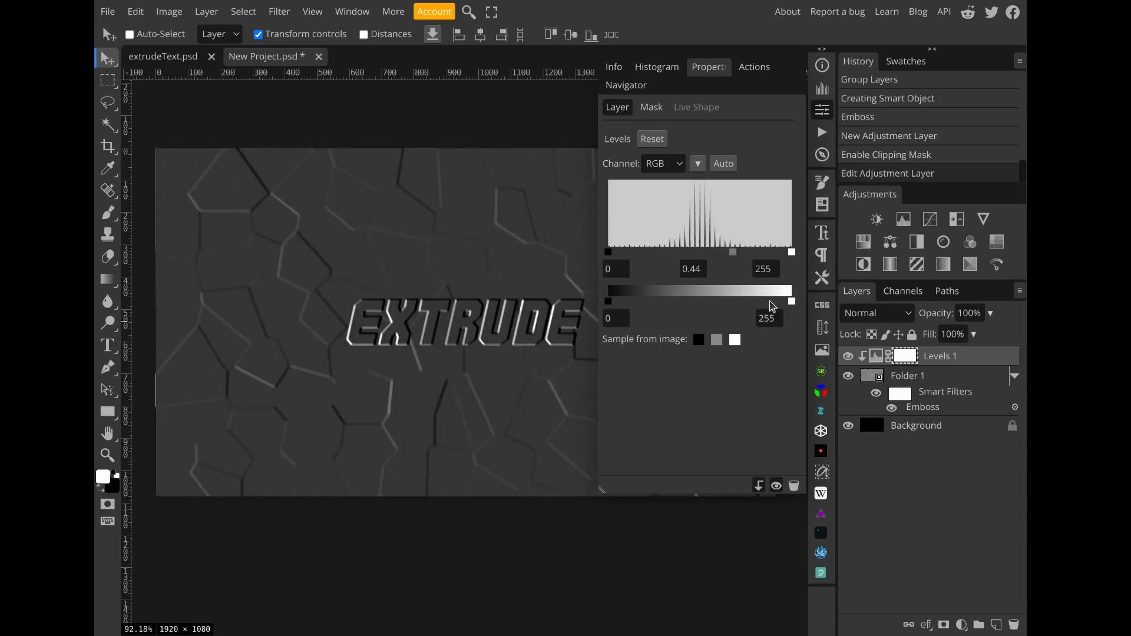
left_click_drag(792, 303, 747, 304)
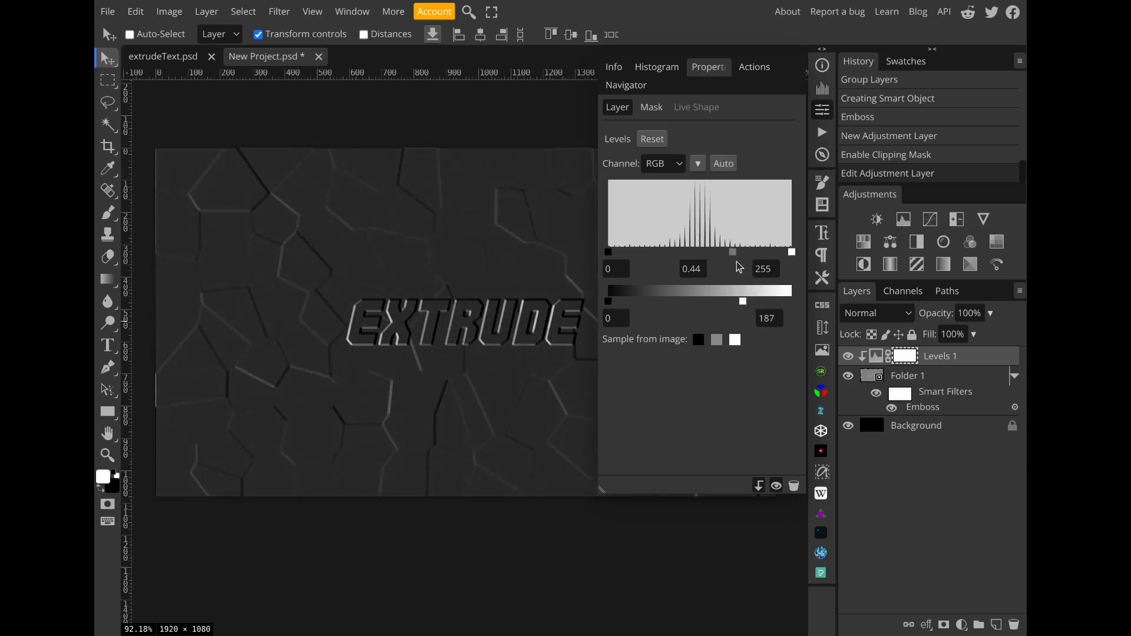
left_click_drag(731, 254, 729, 254)
left_click_drag(743, 302, 729, 303)
left_click(823, 111)
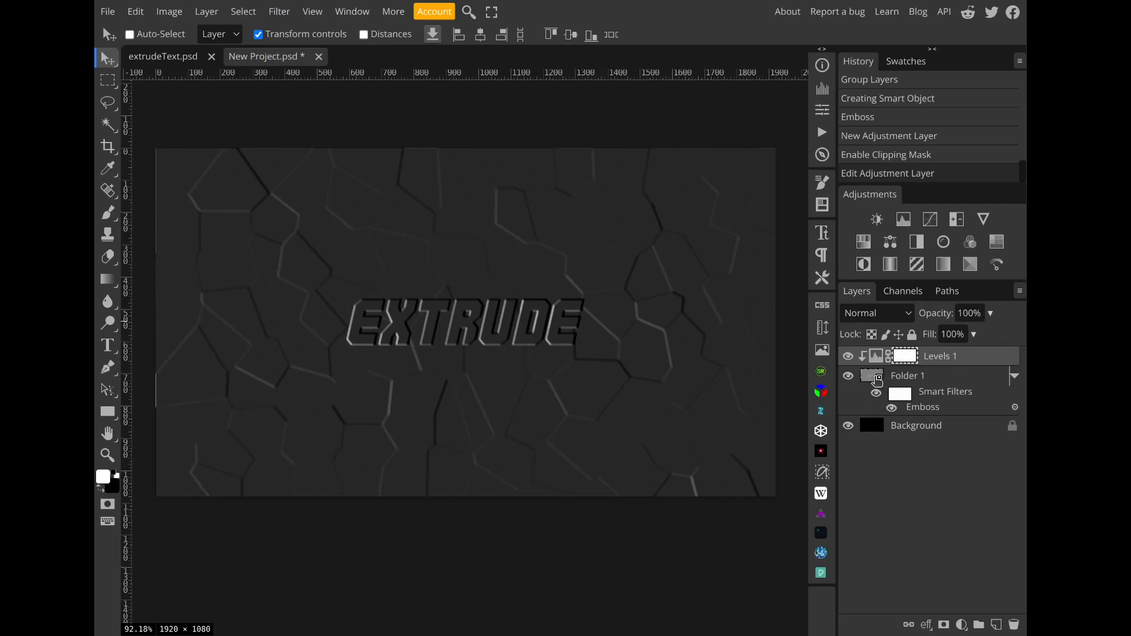
- Duplicate the Folder 1 smart object above Levels 1 and clip a new Levels adjustment to the copy
key("alt")
left_click_drag(915, 366, 917, 354)
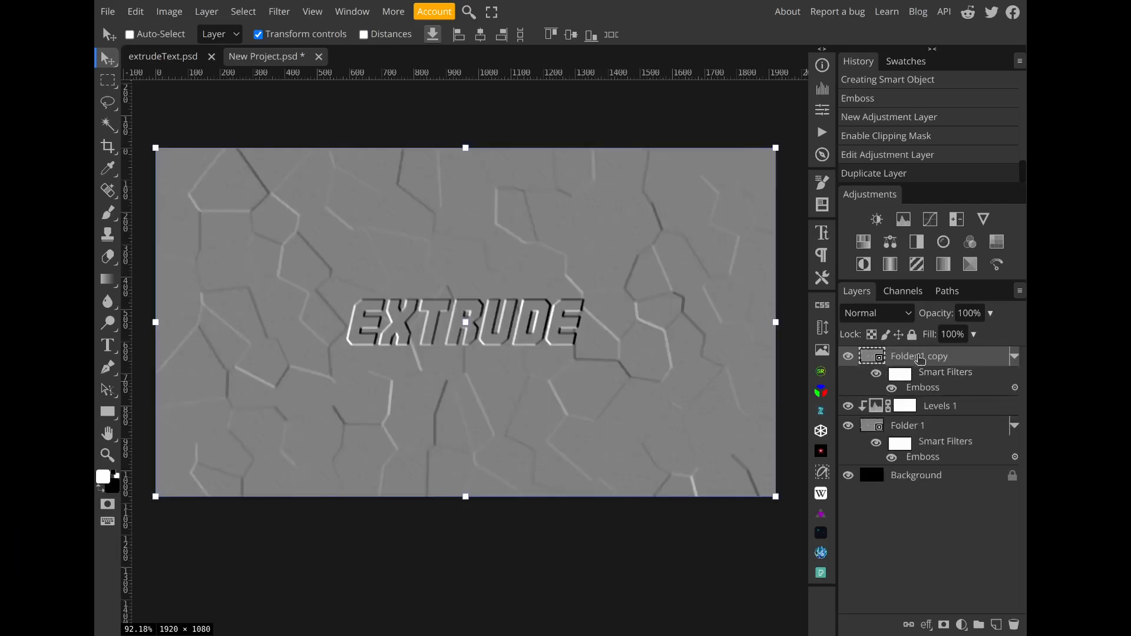
left_click(961, 623)
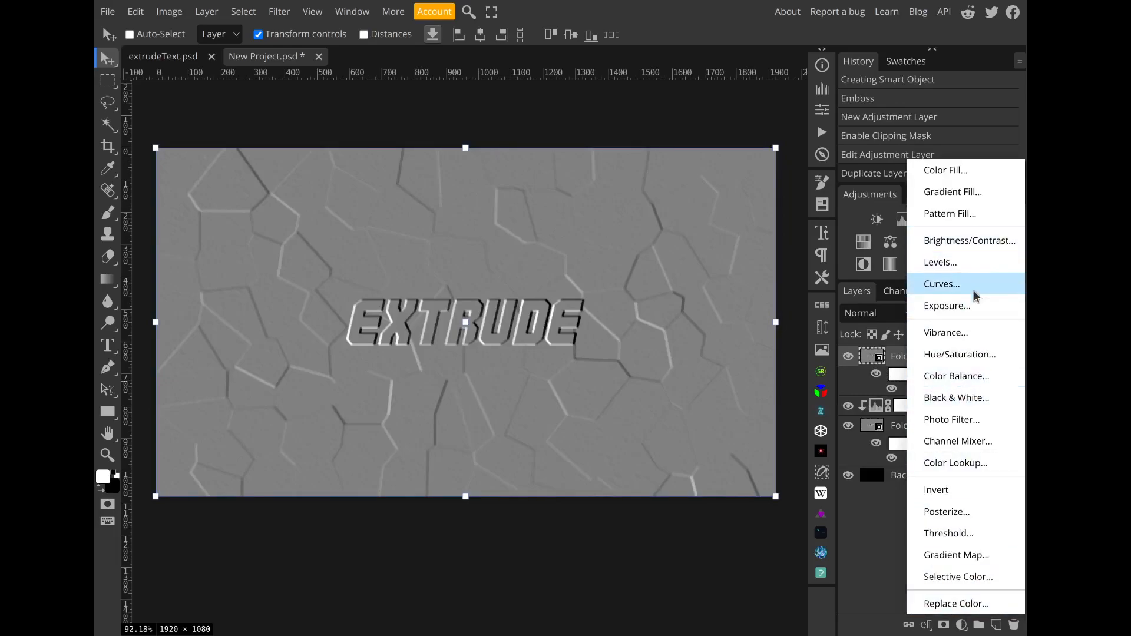
left_click(973, 265)
right_click(938, 361)
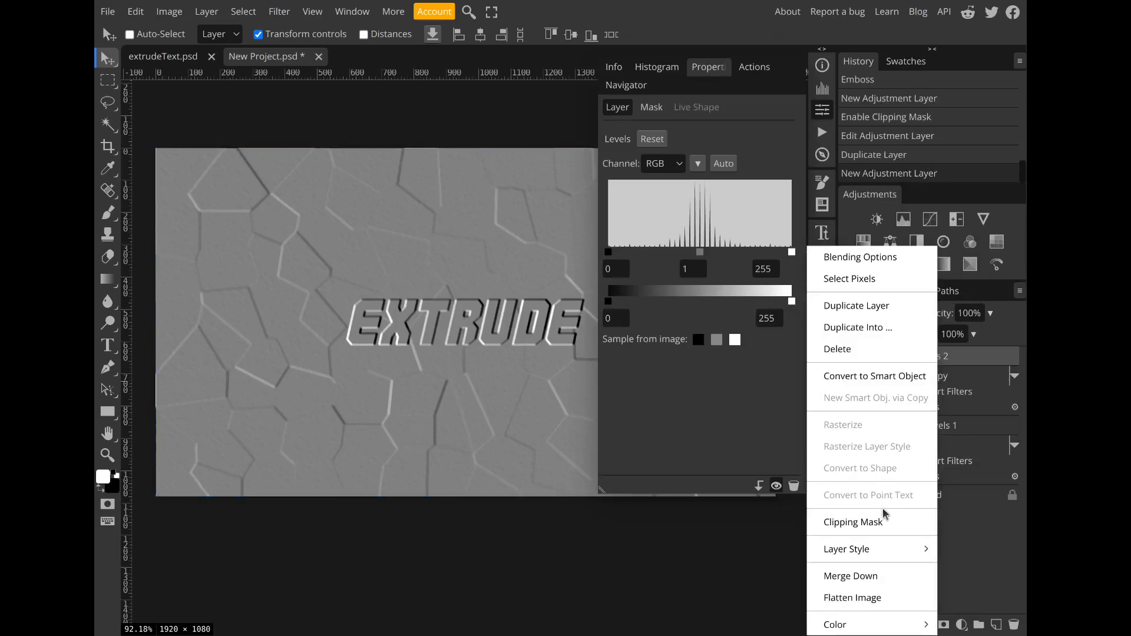
left_click(894, 523)
- Isolate the bright edges of the Folder 1 copy with Levels 2, using input black 144 and input white 181
left_click_drag(608, 253, 713, 260)
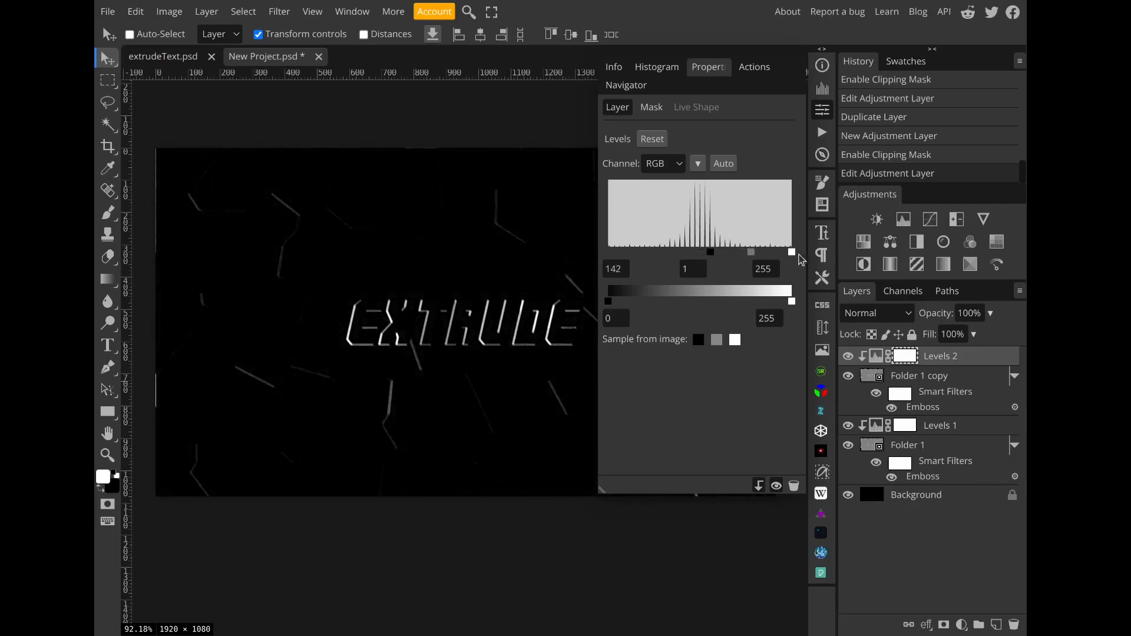
left_click_drag(792, 253, 712, 258)
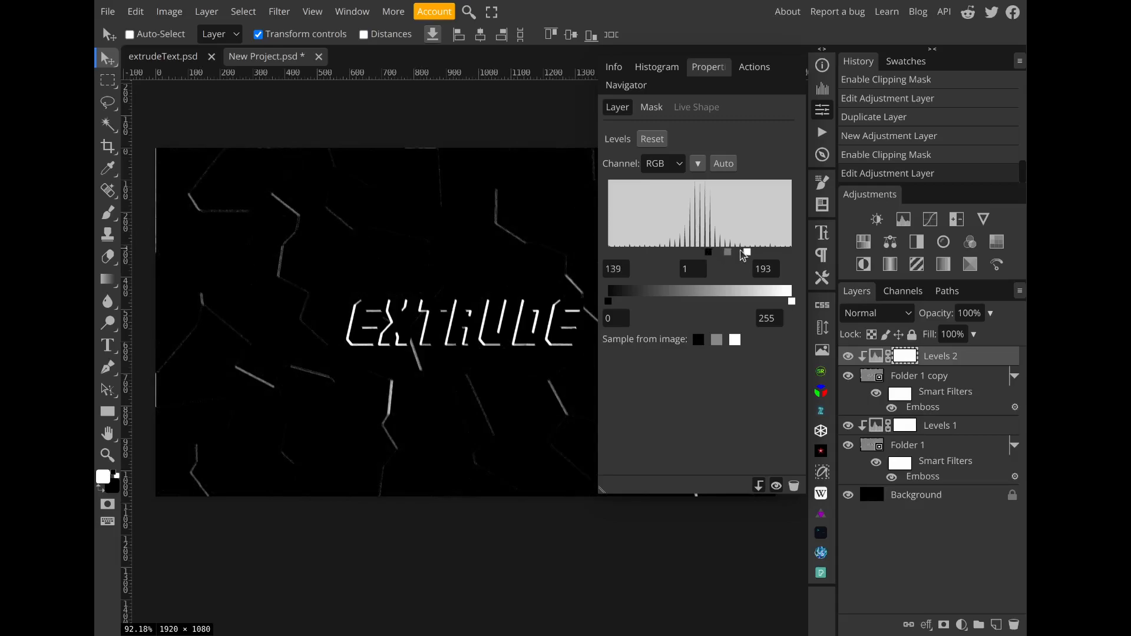
left_click_drag(747, 258, 755, 257)
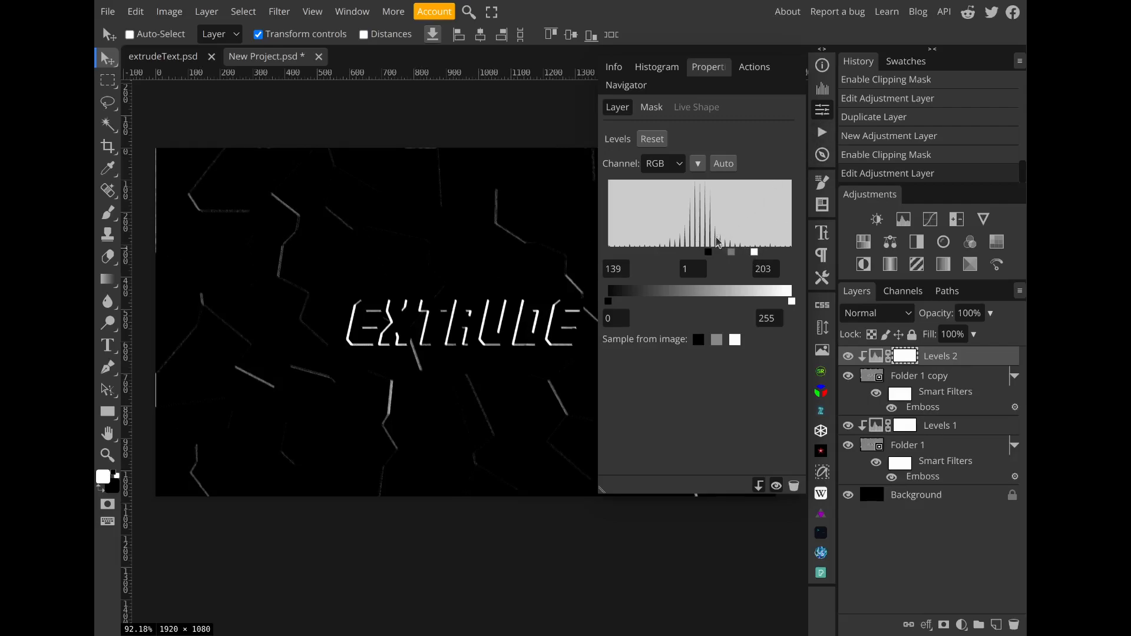
left_click_drag(709, 254, 740, 259)
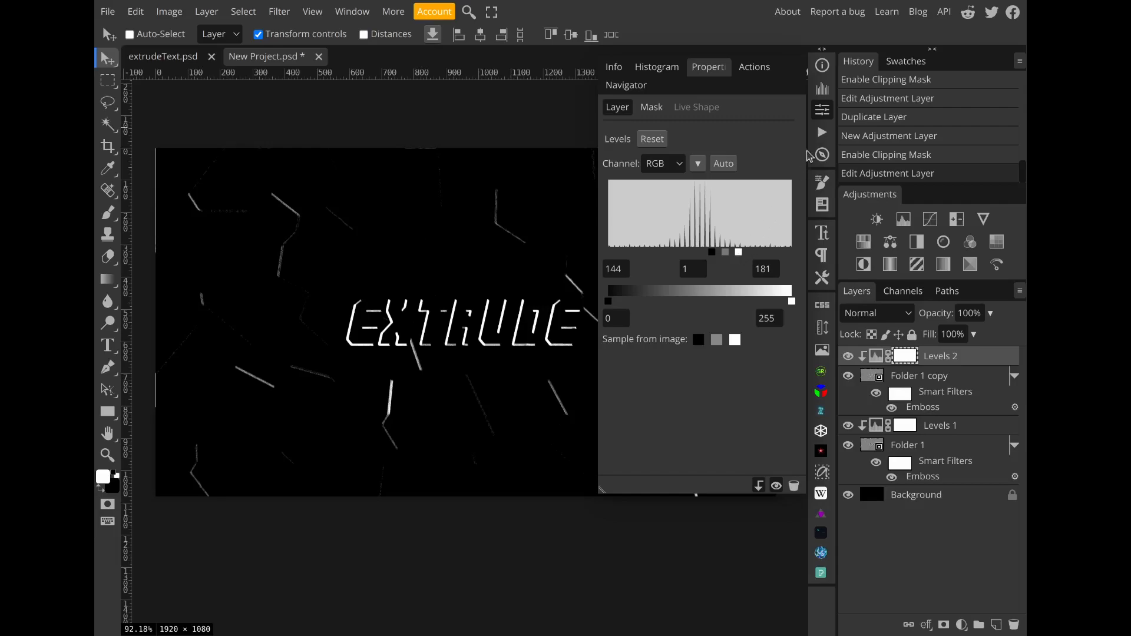
left_click(824, 116)
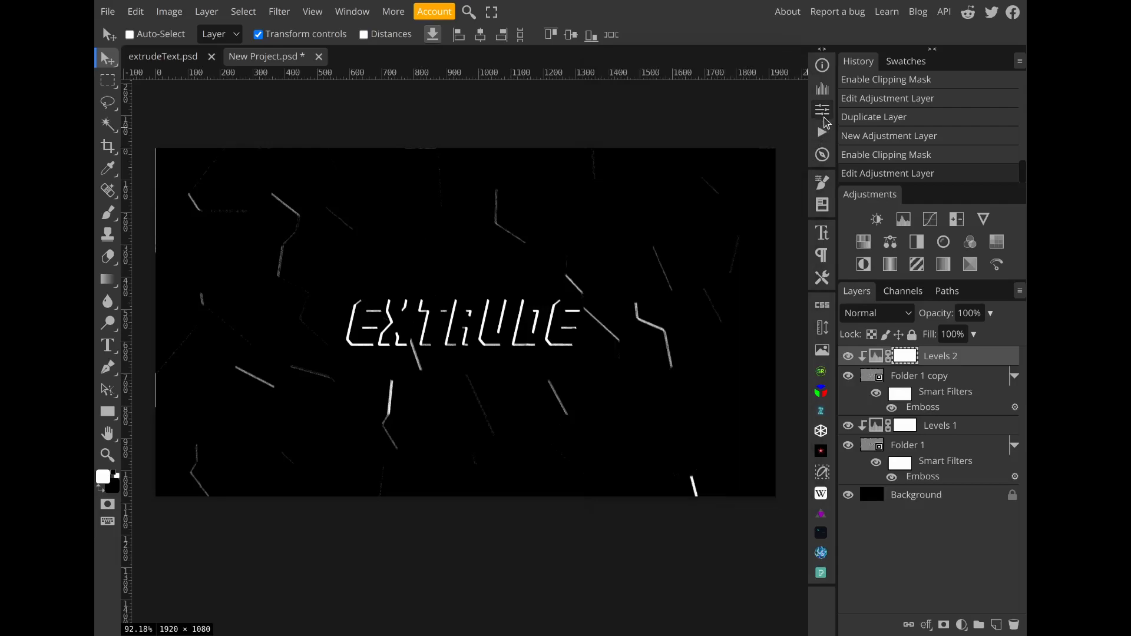
- Set the Folder 1 copy's blending mode to Screen
left_click(895, 376)
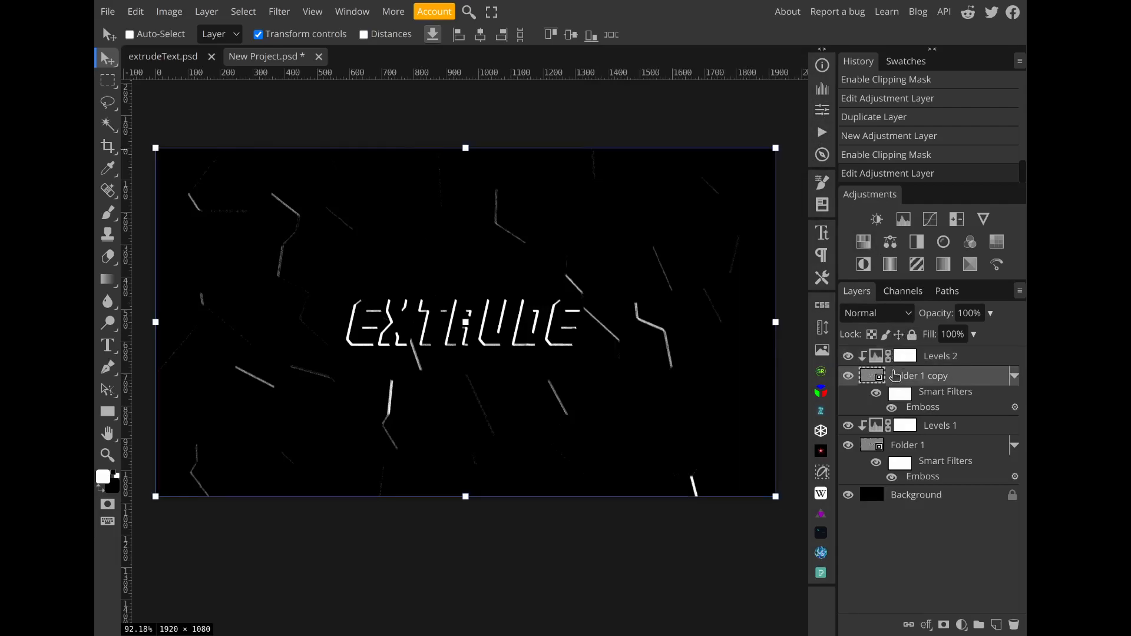
left_click(881, 318)
left_click(880, 452)
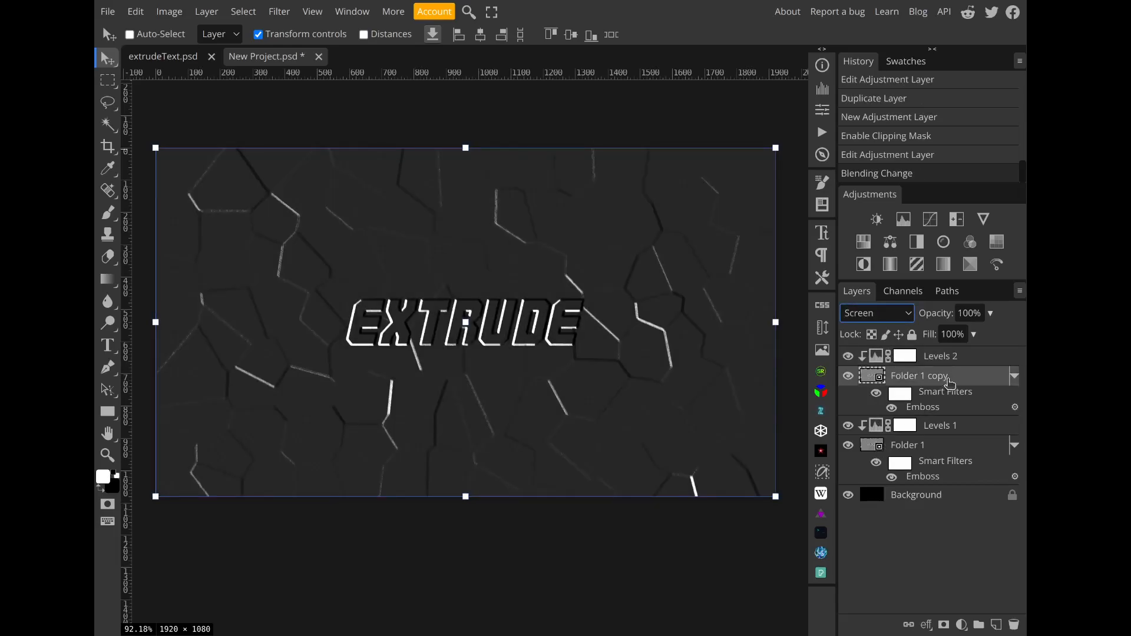
- Add a Gradient Map adjustment above Levels 2 and clip it to the Folder 1 copy
left_click(961, 359)
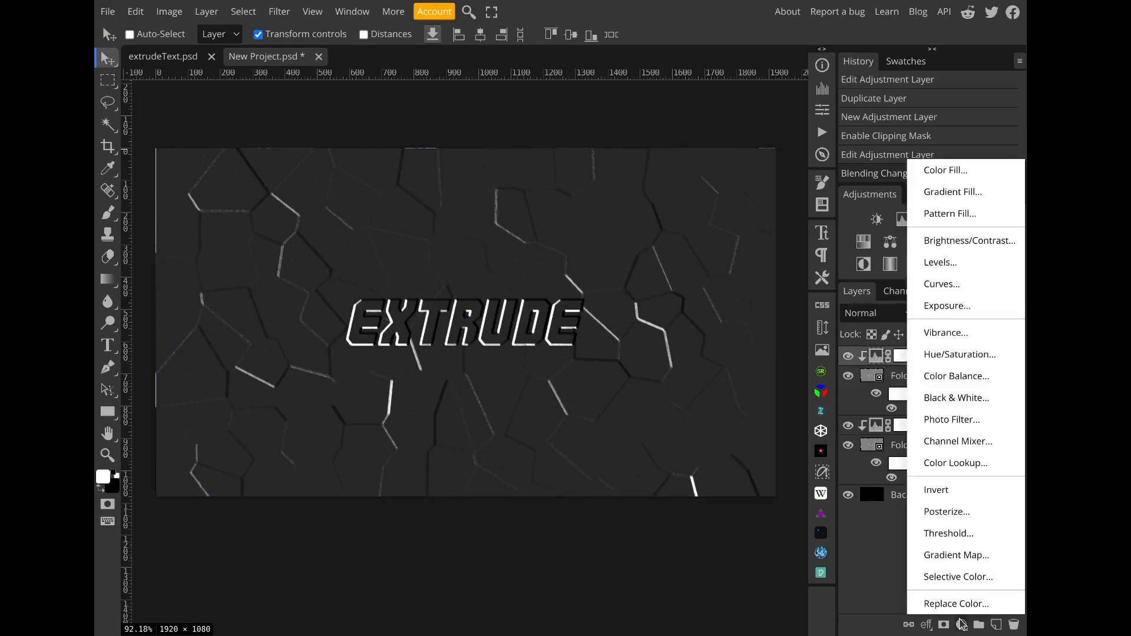
left_click(975, 556)
right_click(944, 360)
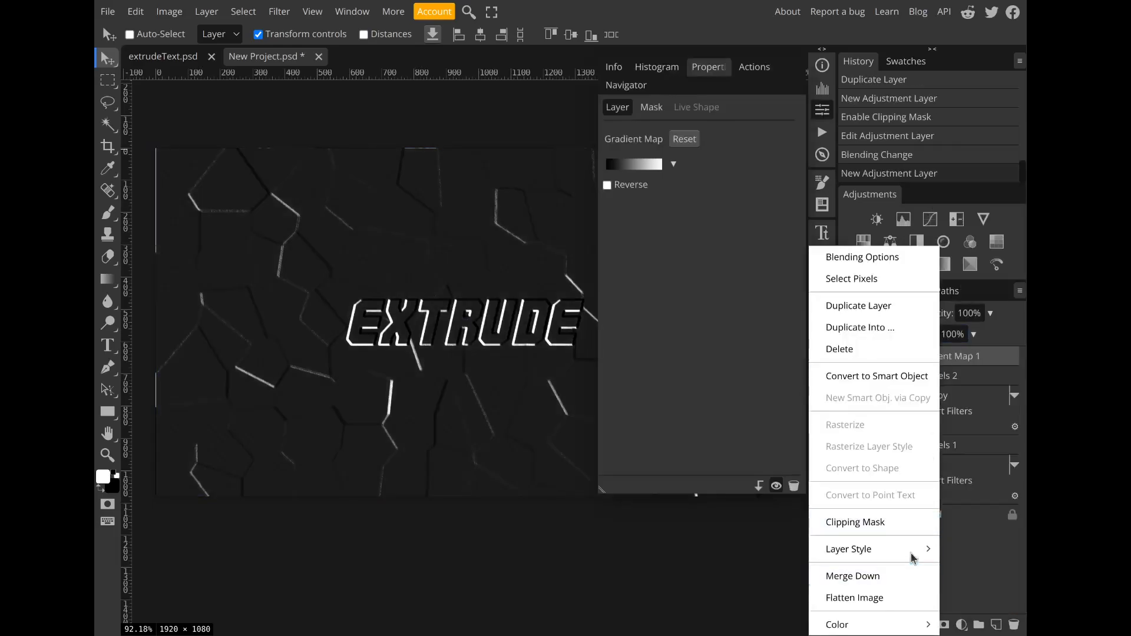
left_click(908, 522)
- Change the white end of the Gradient Map's gradient to a light red to tint the bright edges
left_click(635, 168)
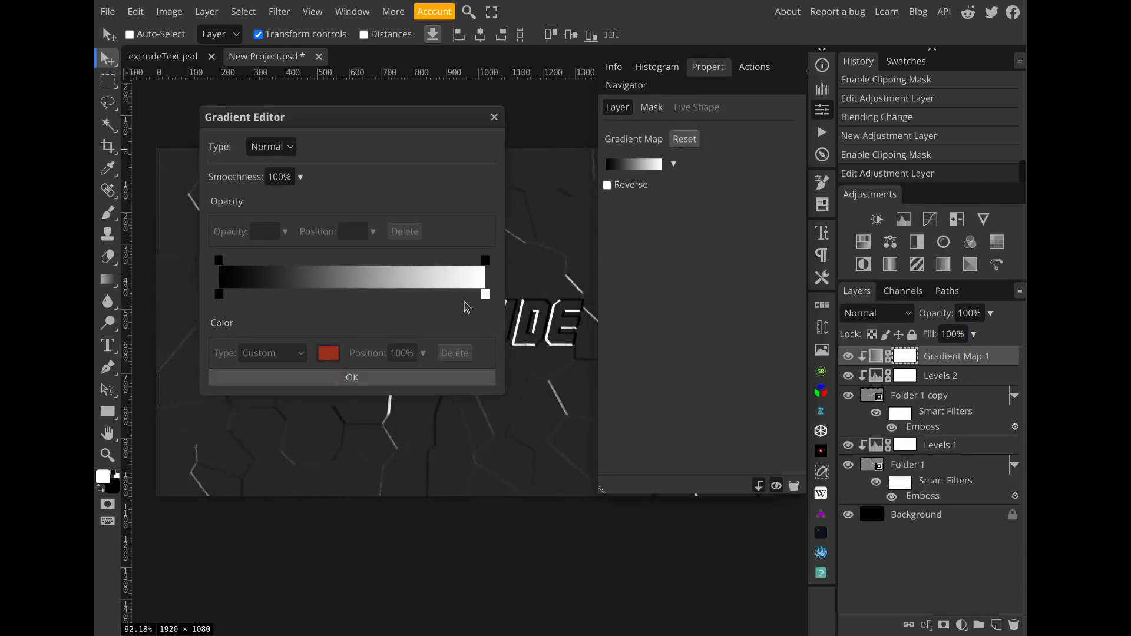
left_click(485, 294)
left_click(334, 356)
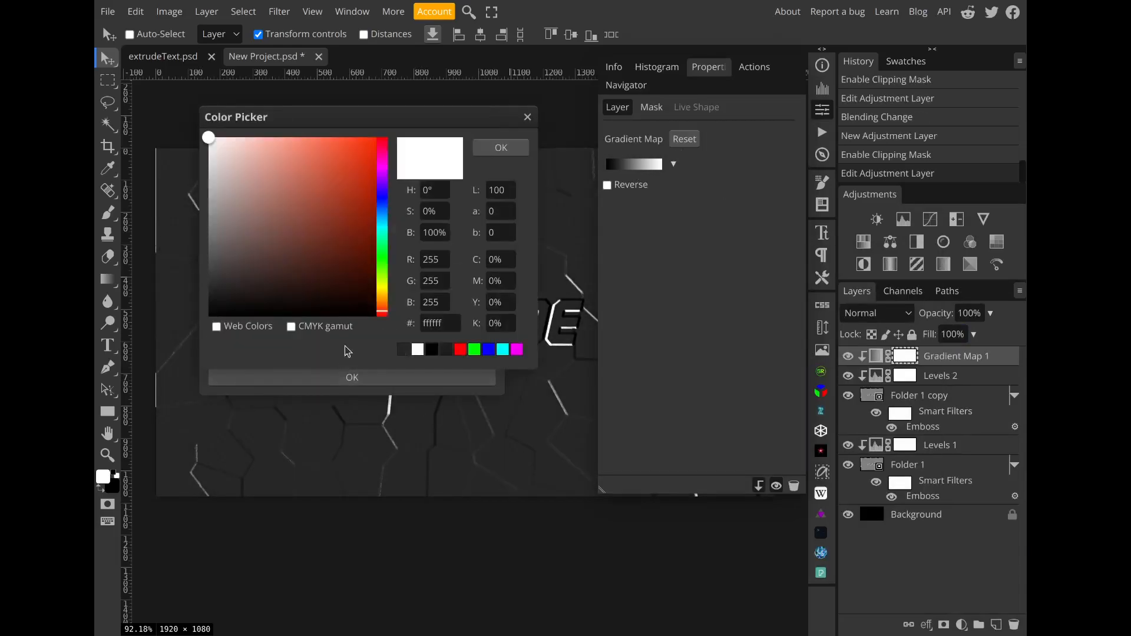
mouse_move(305, 214)
left_mouse_down()
mouse_move(429, 91)
mouse_move(500, 106)
left_mouse_up()
left_click(502, 148)
left_click(383, 380)
left_click(824, 112)
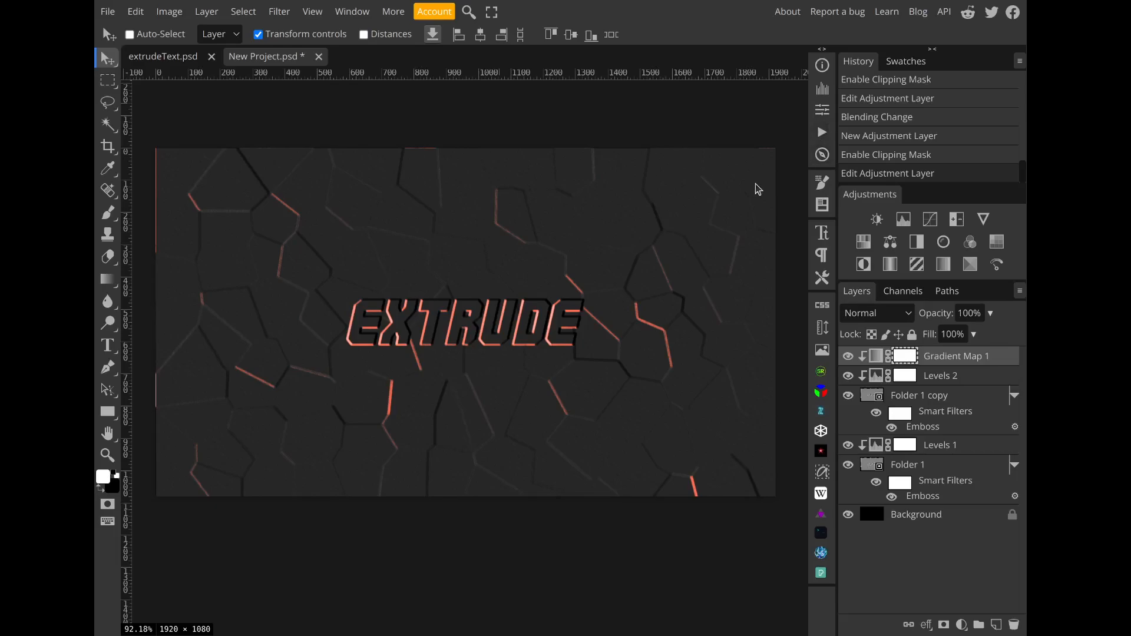
- On a new layer above the Gradient Map, draw a #272727 rectangle without stroke covering the full top edge of the canvas
scroll(759, 188, "up", 5)
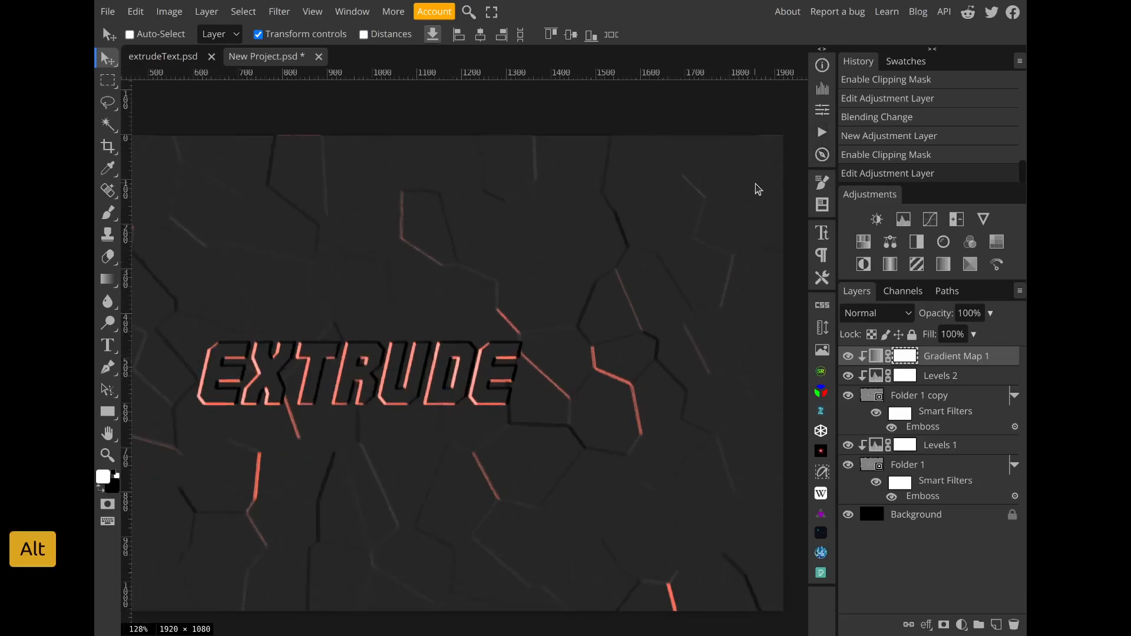
scroll(654, 205, "up", 4)
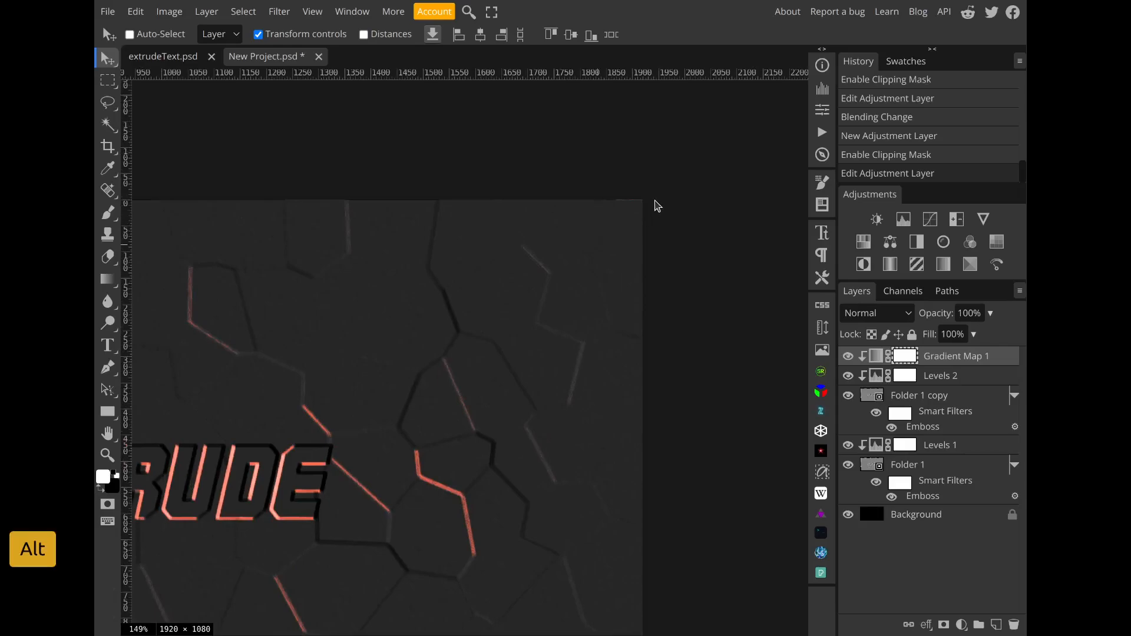
scroll(655, 204, "down", 10)
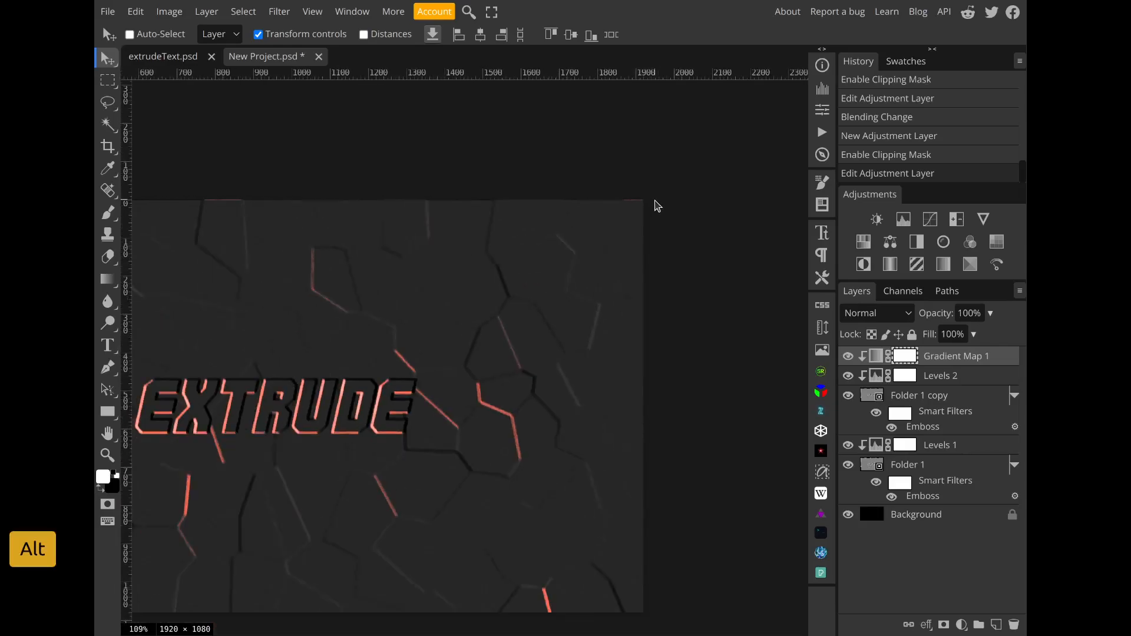
left_click_drag(395, 210, 421, 234)
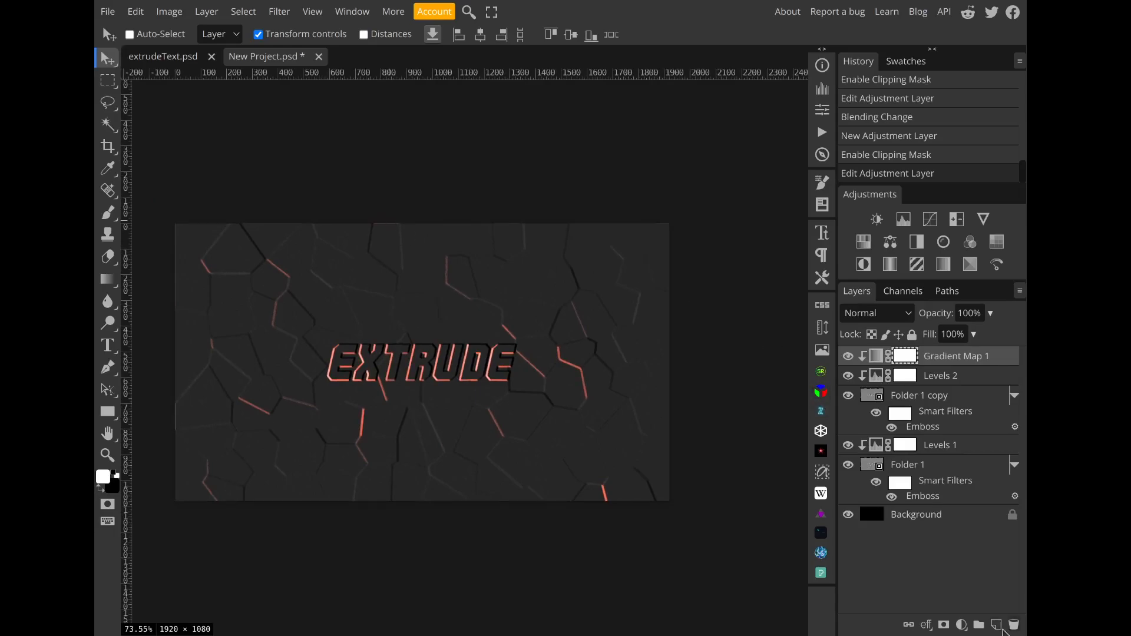
left_click(996, 624)
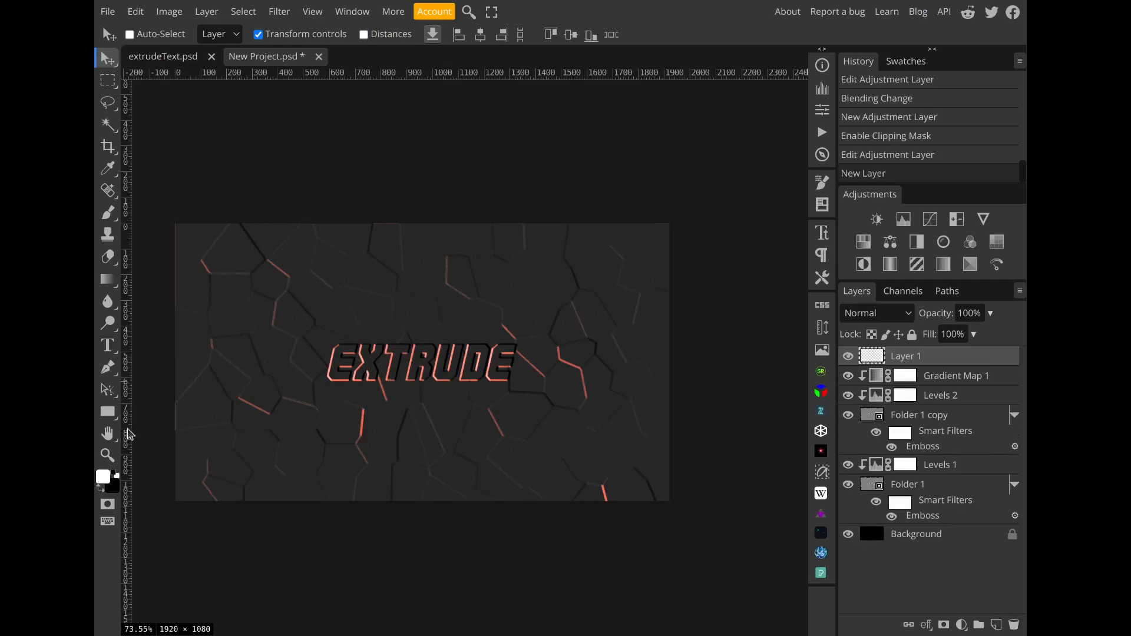
left_click(107, 413)
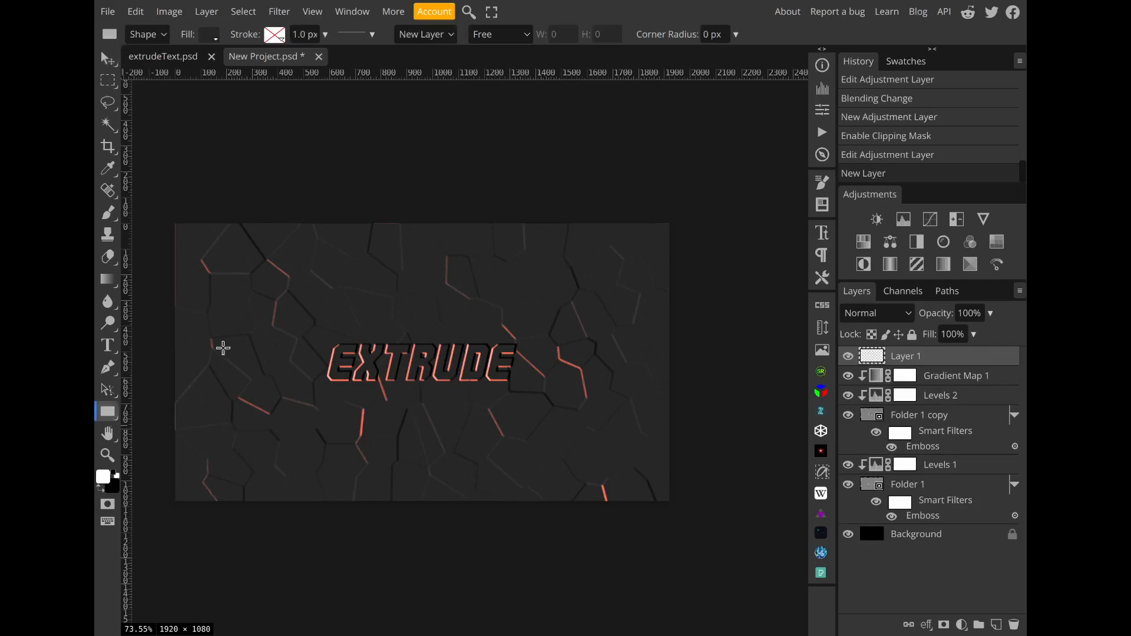
left_click(211, 35)
left_click(221, 93)
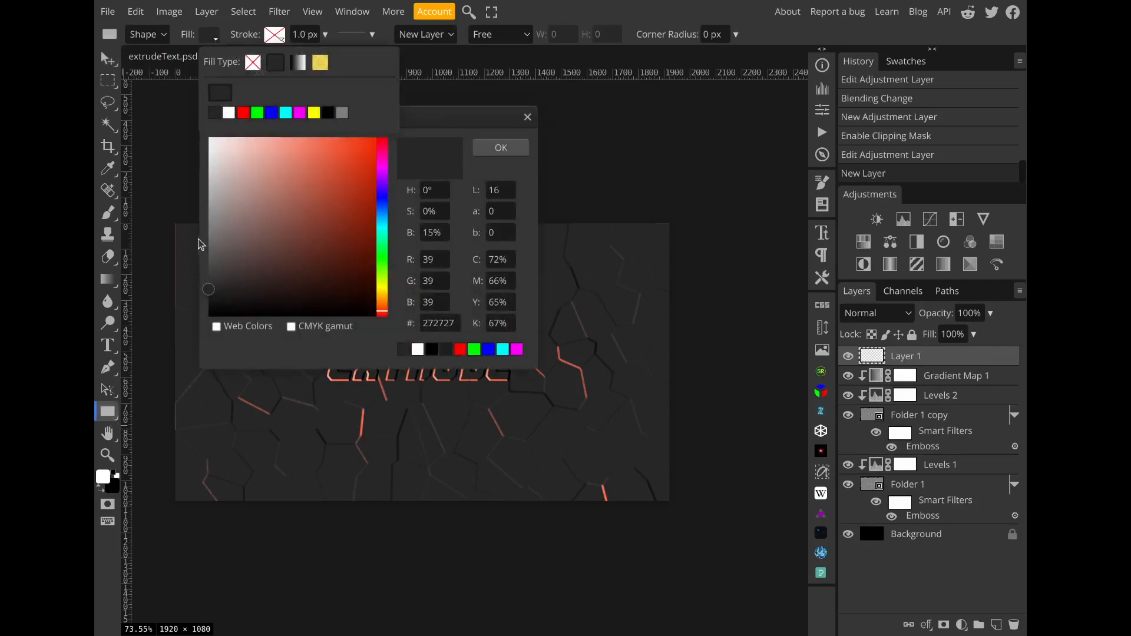
left_click(500, 148)
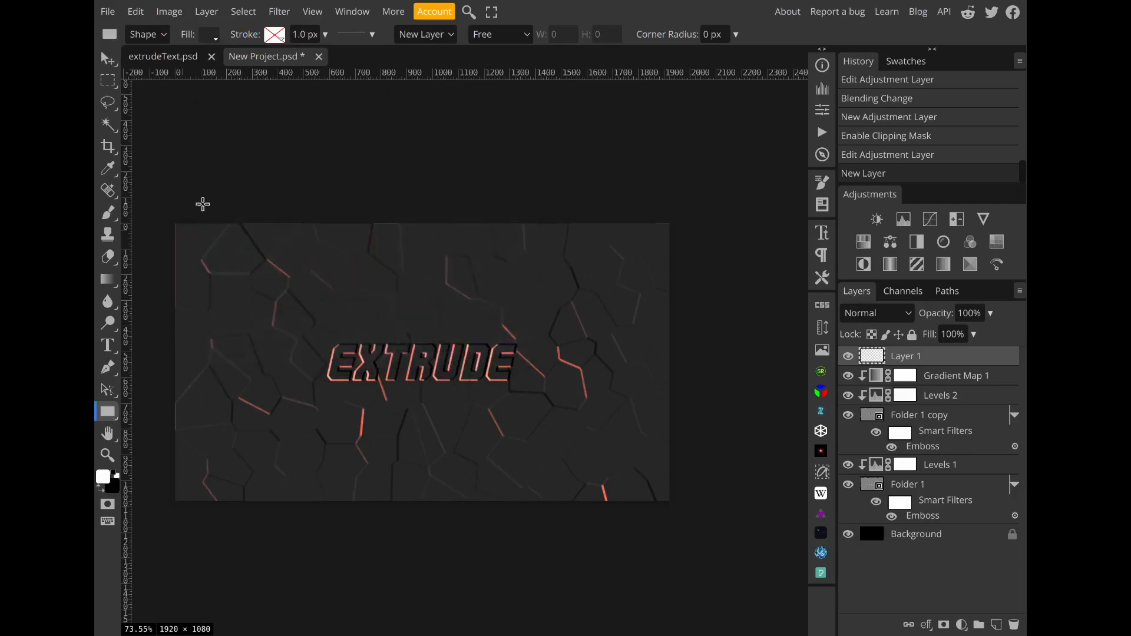
left_click_drag(162, 196, 681, 227)
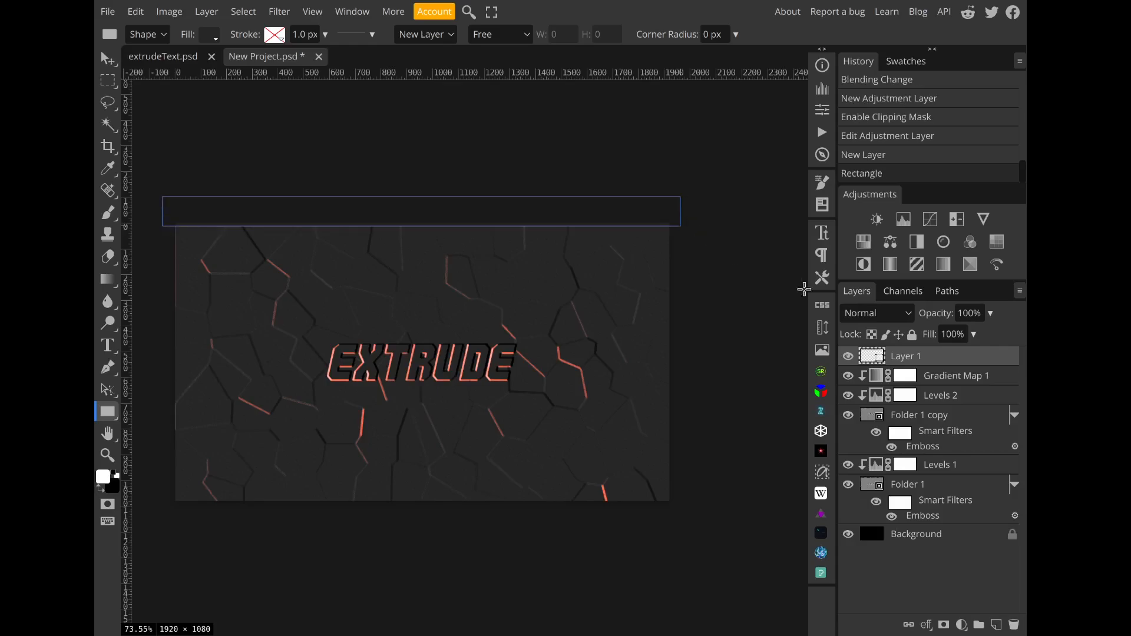
- Add another layer, draw a dark rectangle over the canvas's full left edge, and nudge it slightly outward to the left
left_click(998, 624)
left_click_drag(154, 218, 180, 518)
left_click(109, 57)
key("Left")
key("Left")
key("Left")
key("Left")
key("Left")
key("Left")
key("Left")
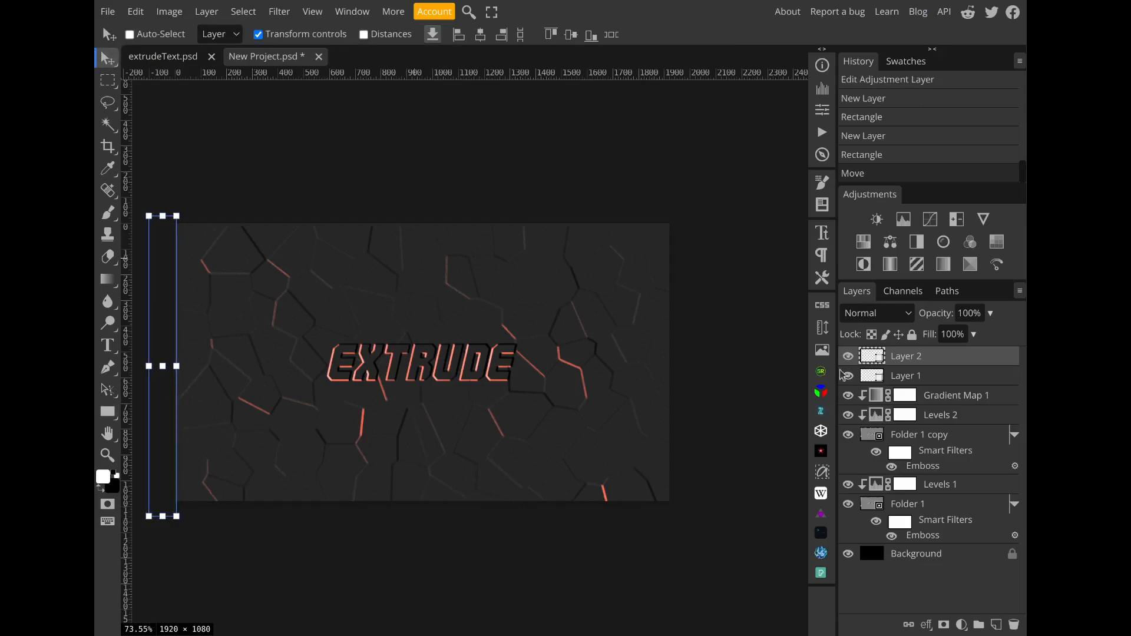
- Nudge the top edge's covering rectangle on Layer 1 slightly upward so it only hides the canvas border
left_click(891, 381)
key("Up")
key("Up")
key("Up")
key("Up")
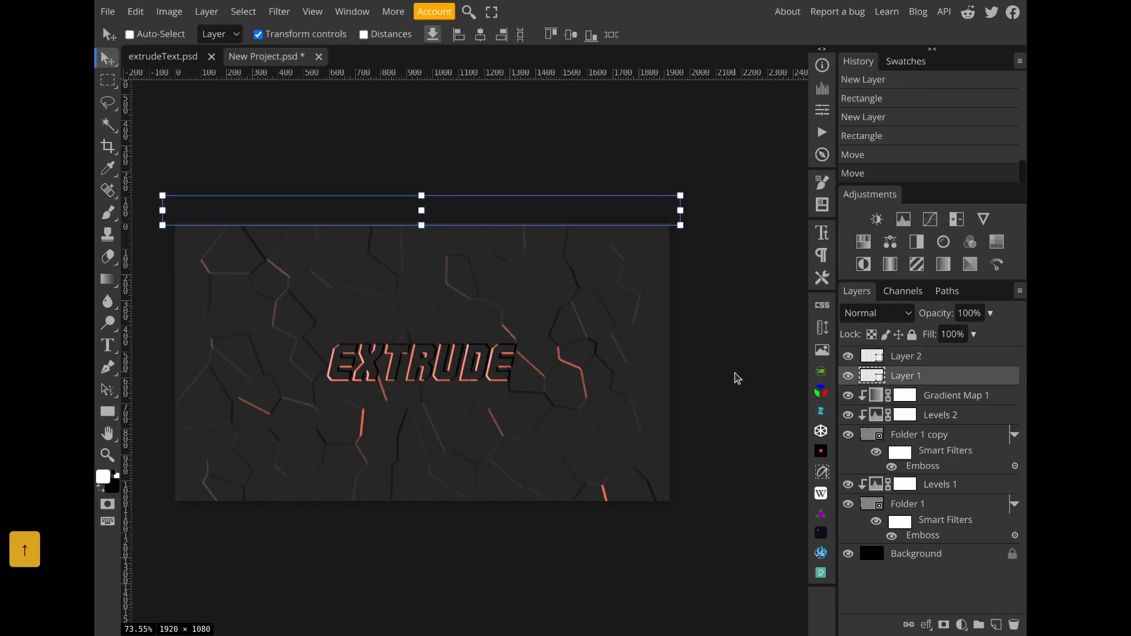
key("Up")
key("Up")
key("Up")
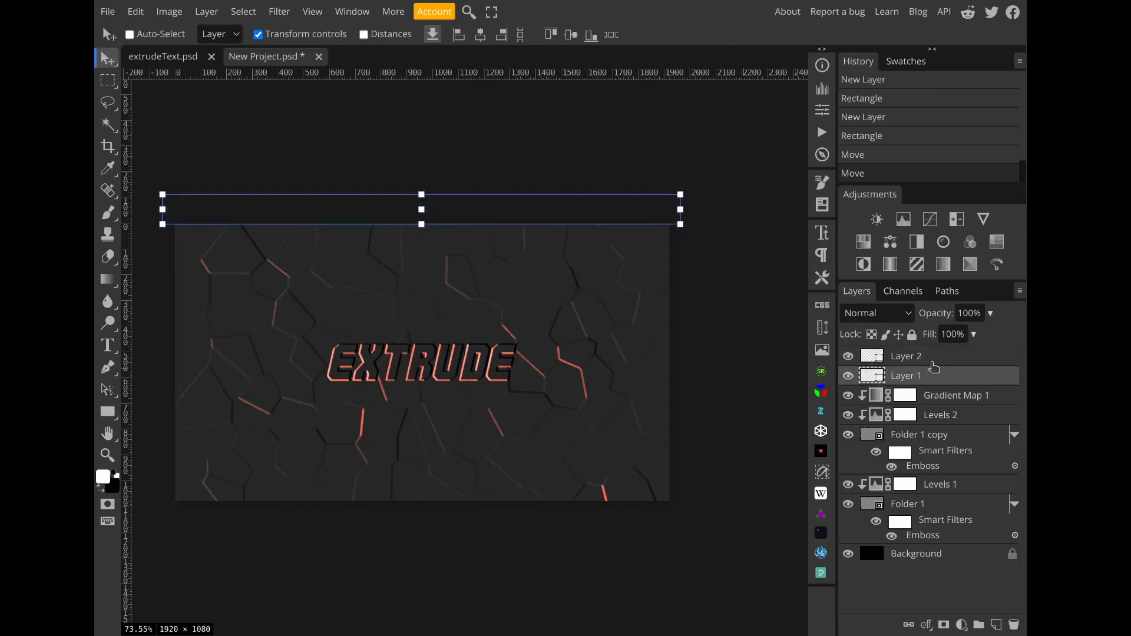
- Select Layer 2, open the Superbloom plugin, and open the plugin browser
left_click(964, 397)
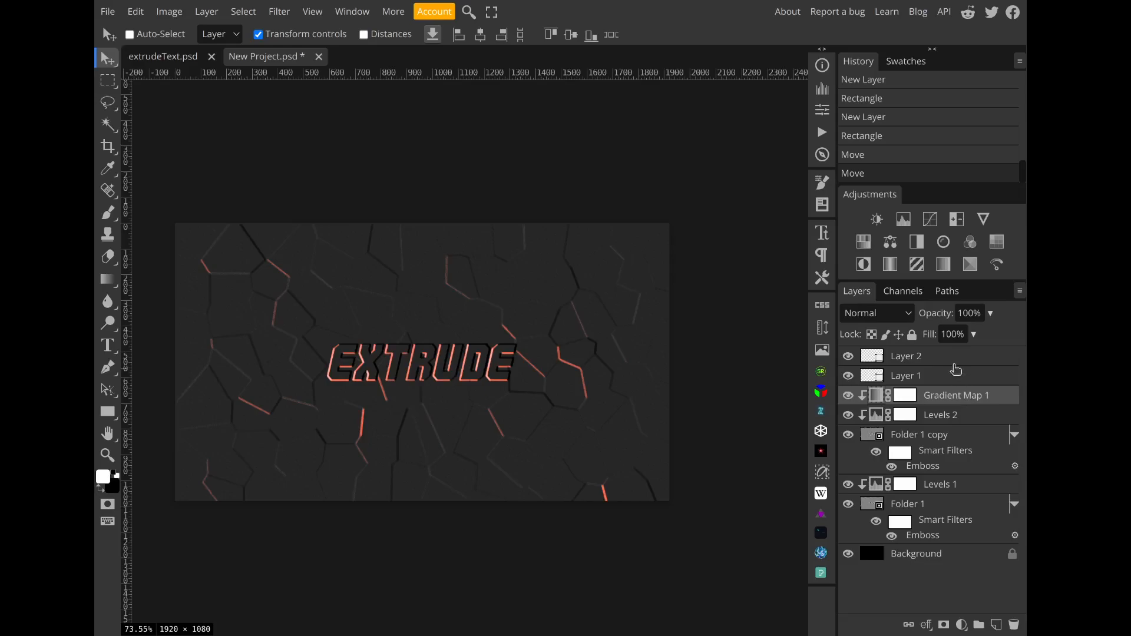
left_click(951, 360)
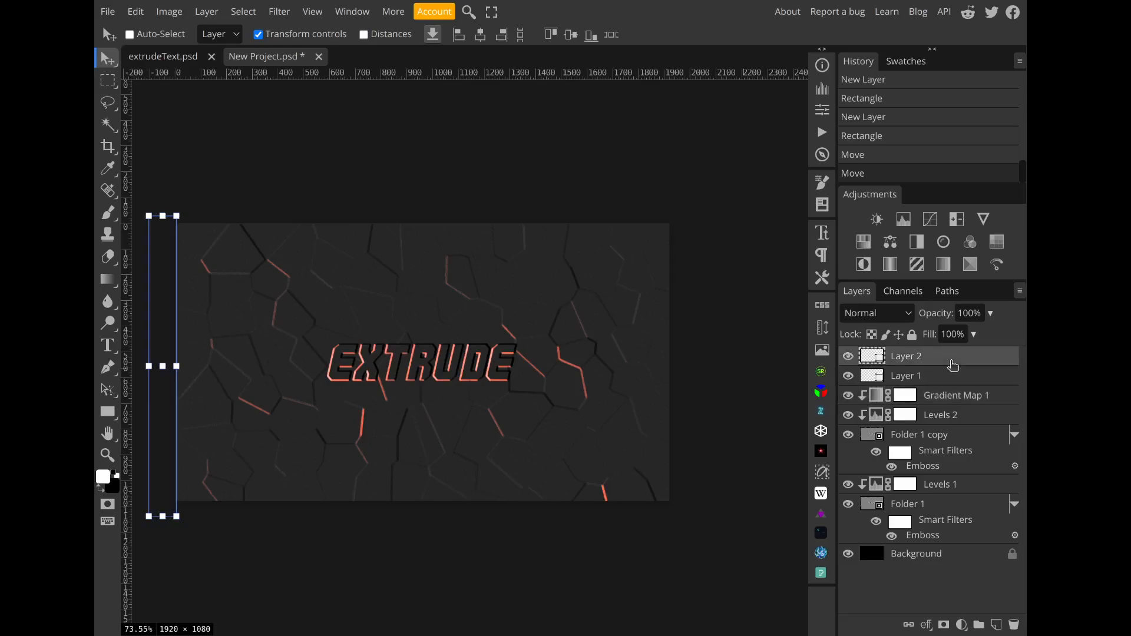
left_click(823, 517)
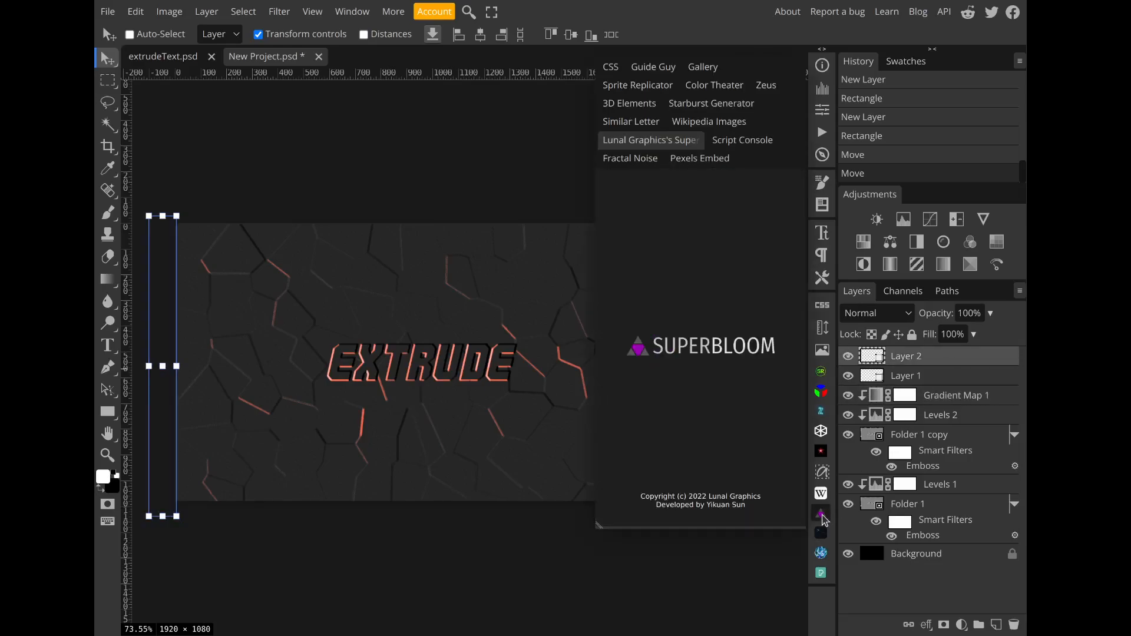
left_click(352, 11)
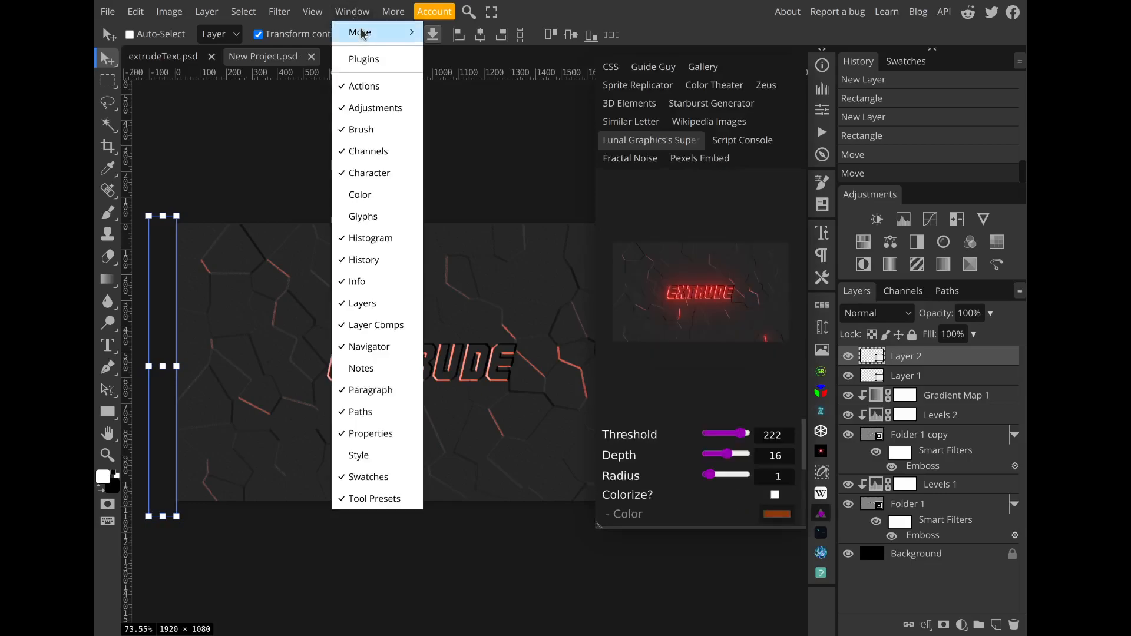
left_click(370, 59)
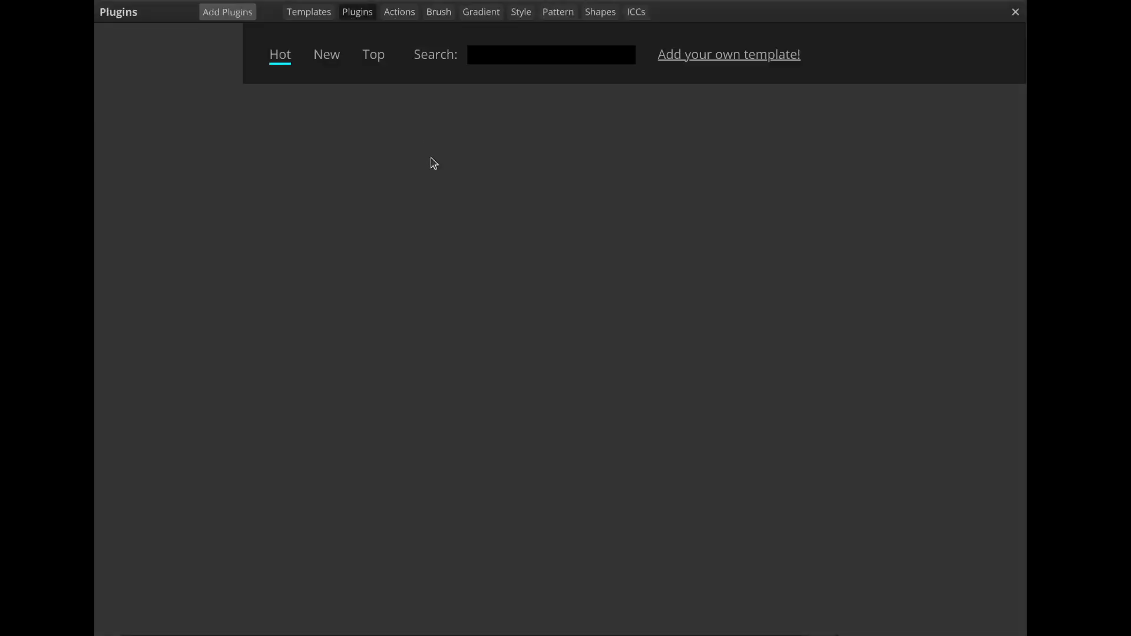
- Look through the Hot plugins for SuperBloom, close the plugin browser, and return to the SuperBloom settings
scroll(470, 218, "down", 3)
scroll(472, 219, "up", 3)
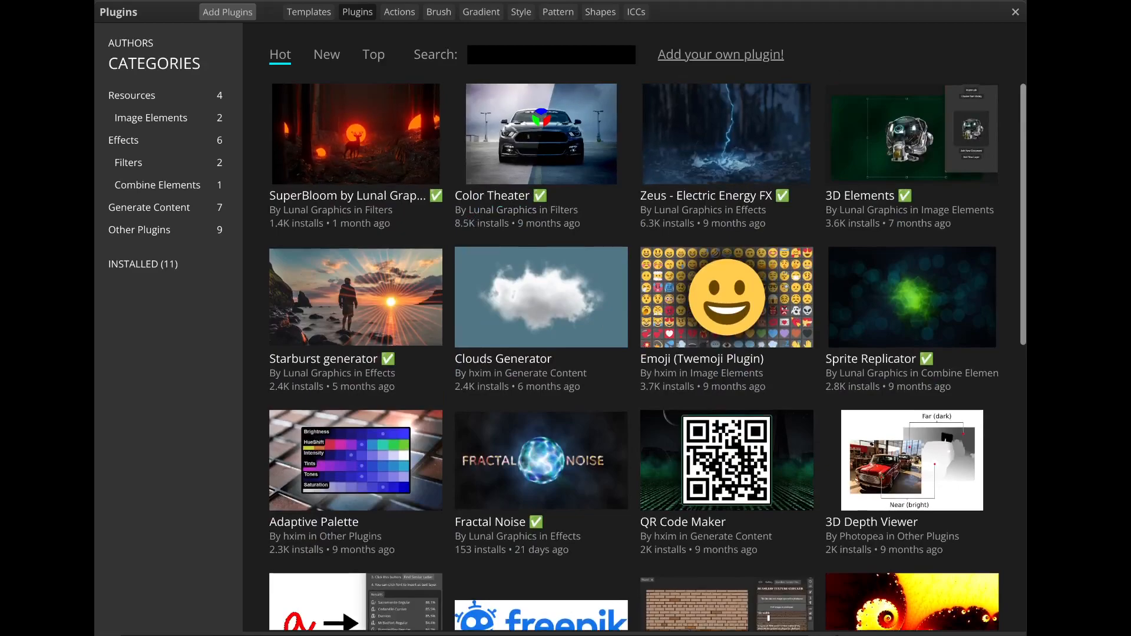
left_click(1015, 12)
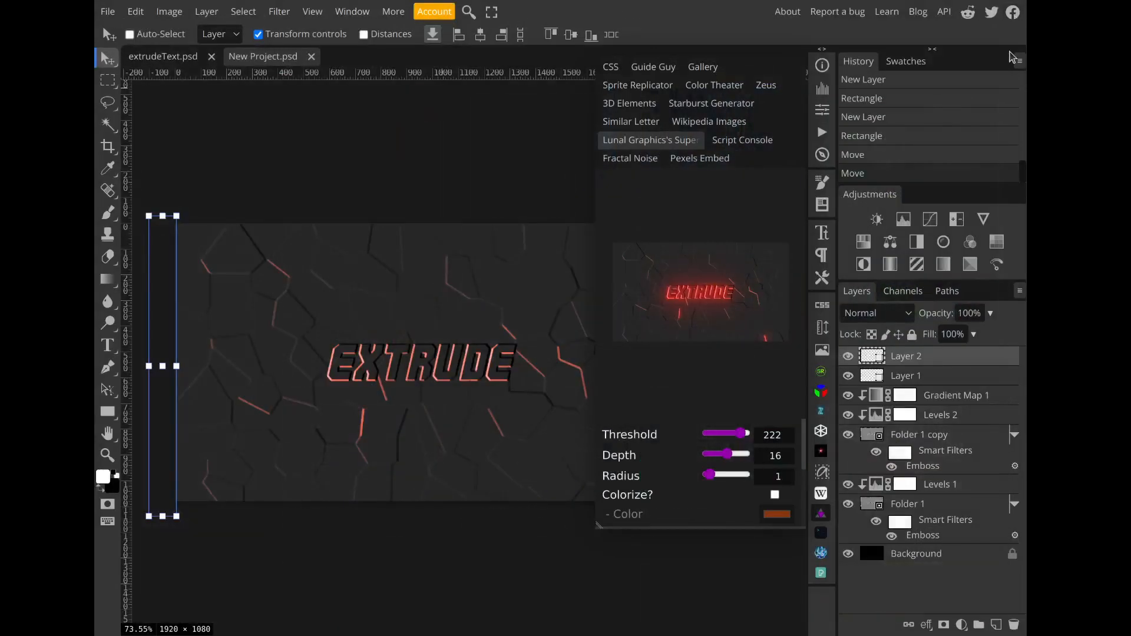
left_click(825, 515)
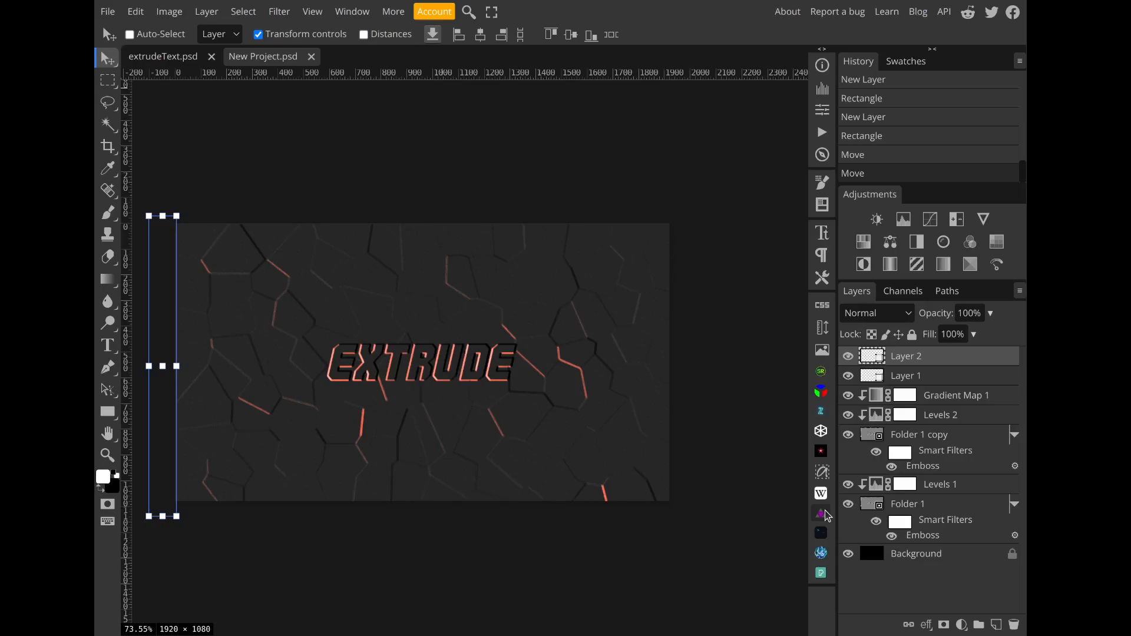
left_click(822, 514)
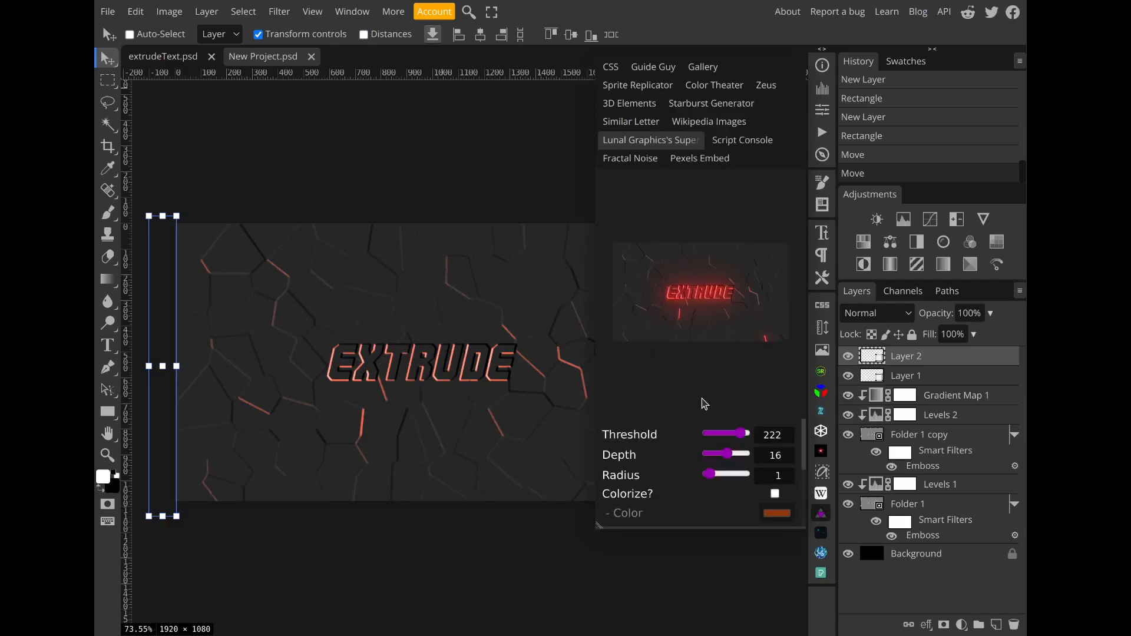
- Set SuperBloom's Threshold to 155, increase its Depth, and add the glow to the document
left_click(741, 438)
left_click_drag(736, 436, 730, 436)
left_click_drag(737, 458, 742, 455)
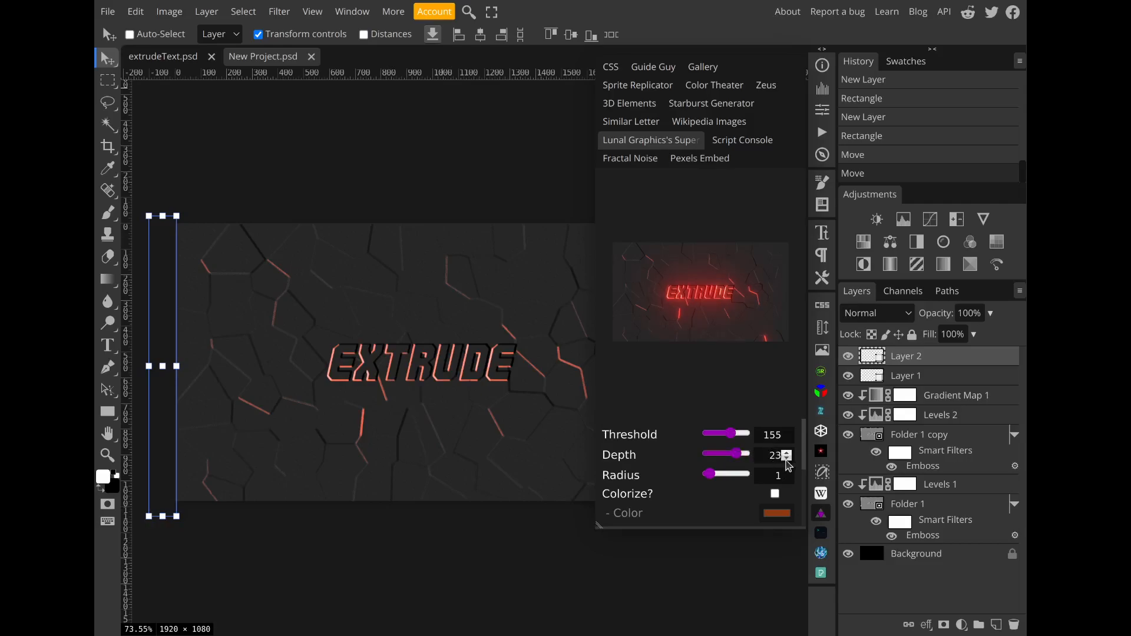
left_click(787, 460)
left_click(785, 460)
left_click(787, 459)
scroll(669, 469, "down", 5)
left_click(693, 507)
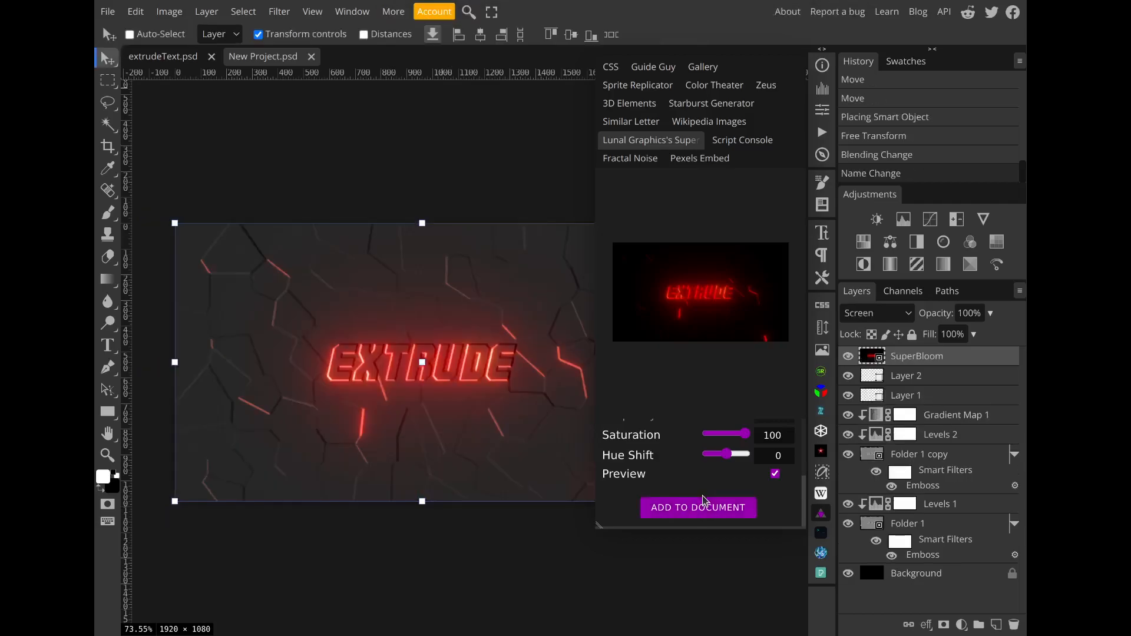
left_click(826, 512)
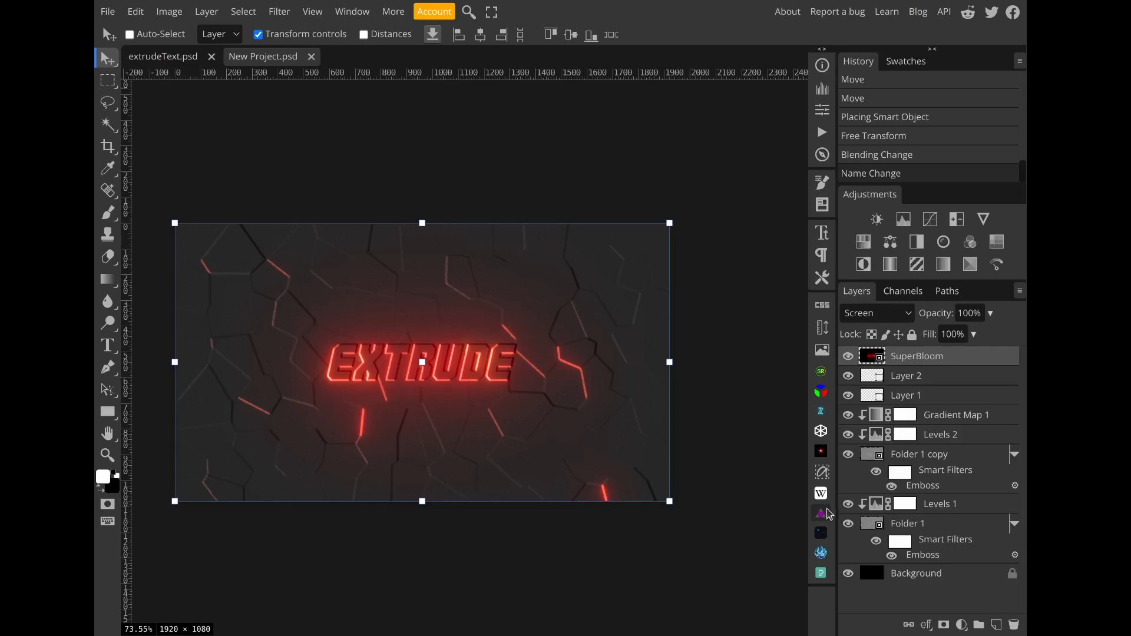
- Open the Color Theater plugin, enlarge its window, and choose a warm orange-brown color grading preset
left_click(827, 394)
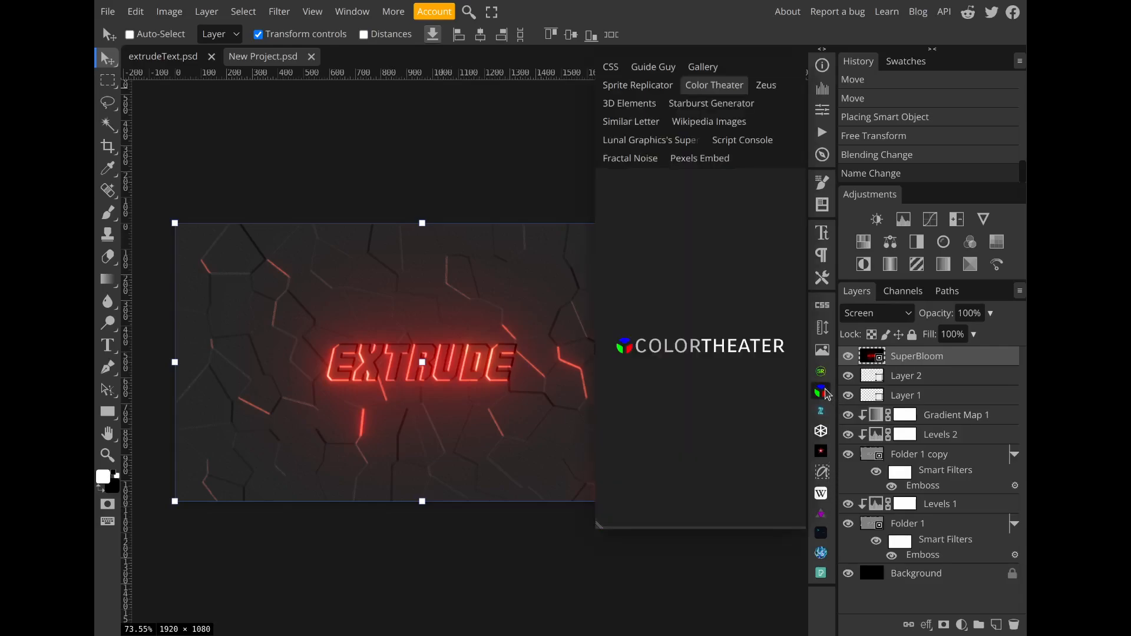
left_click_drag(602, 530, 601, 554)
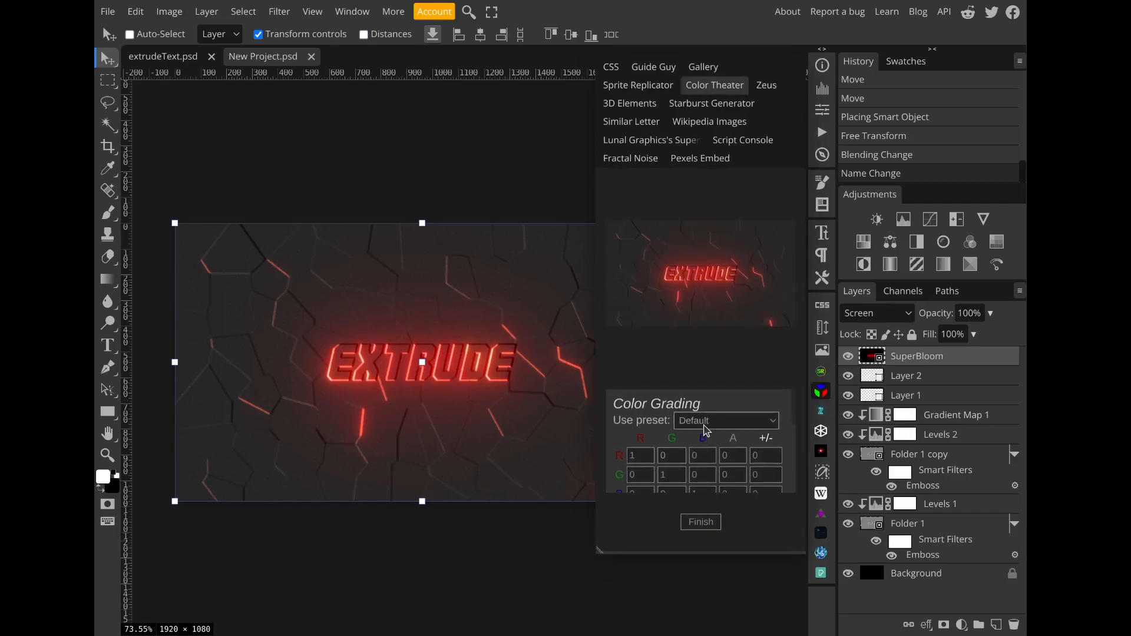
key("Down")
scroll(724, 411, "down", 2)
scroll(724, 410, "down", 3)
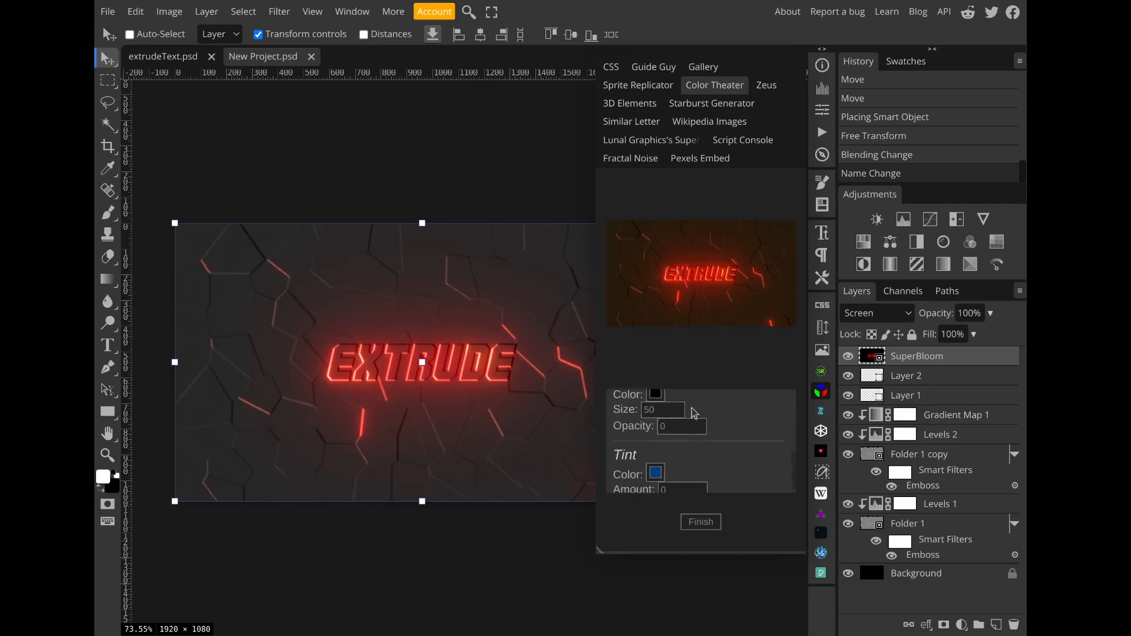
- Set the black vignette's size to 60 and its opacity to 0.4 in Color Theater
left_click(651, 410)
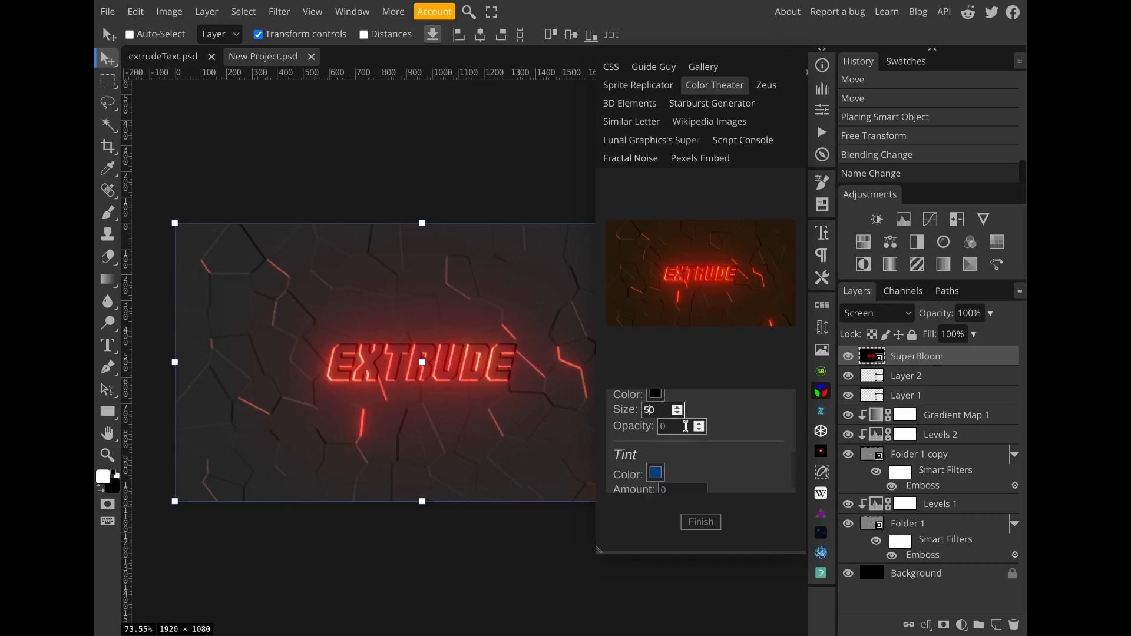
key("BackSpace")
type("6")
left_click(686, 427)
type(".4")
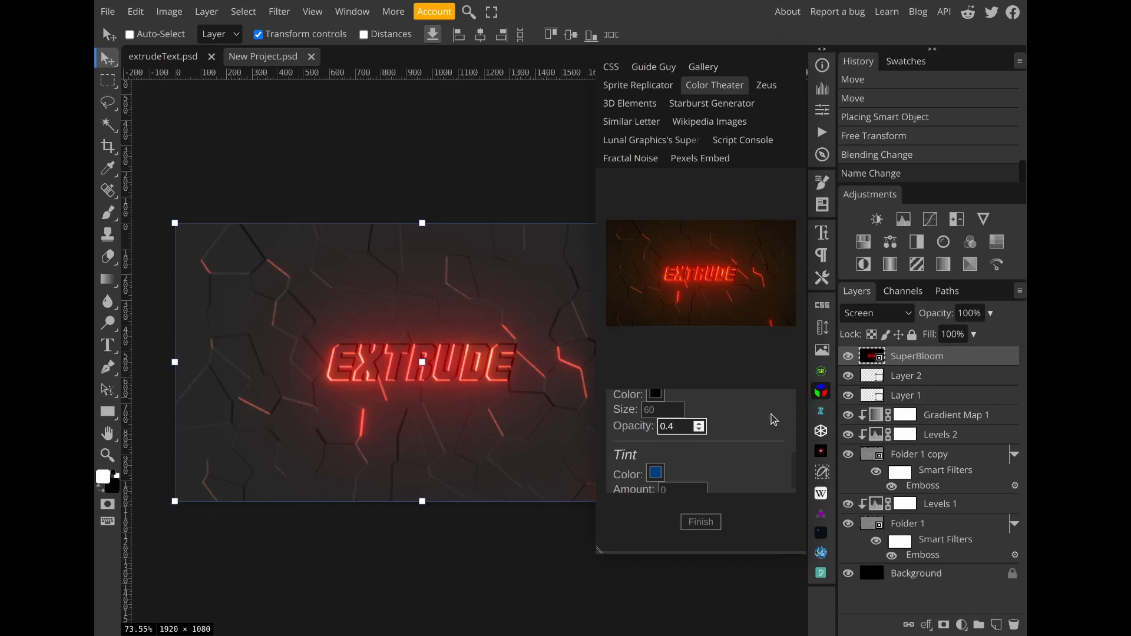
- Finish the Color Theater grading without a tint, and confirm the graded image's placement as the top layer
scroll(774, 419, "down", 1)
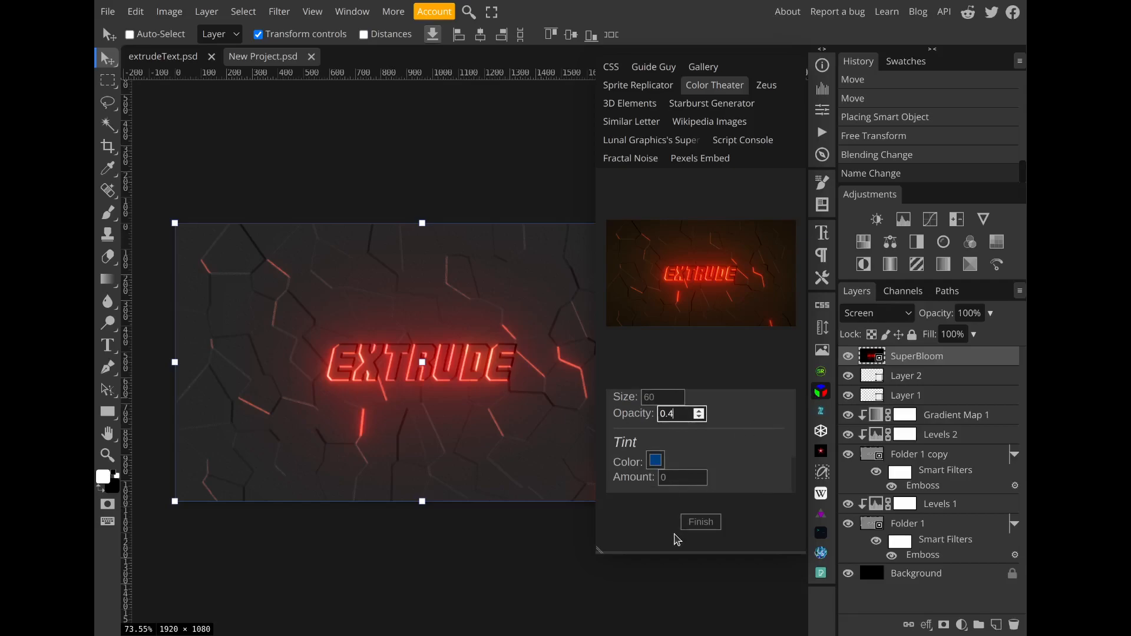
left_click(693, 526)
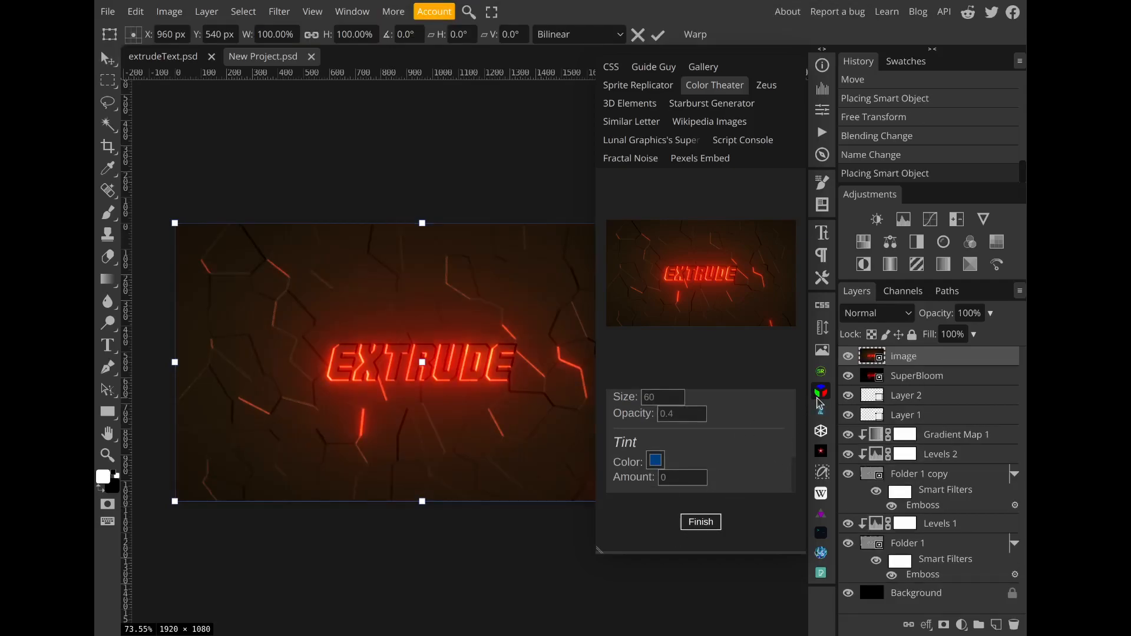
left_click(819, 395)
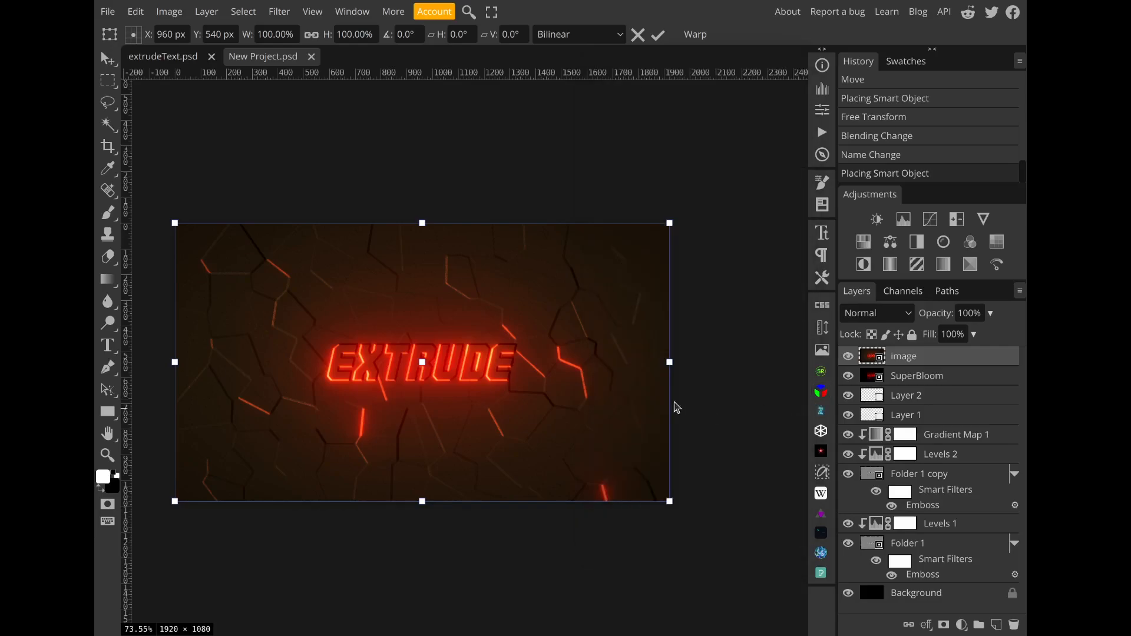
left_click(658, 35)
- Examine the finished composition up close and as a whole, checking the glowing EXTRUDE lettering, crack lines and graded background
left_click_drag(551, 395, 591, 376)
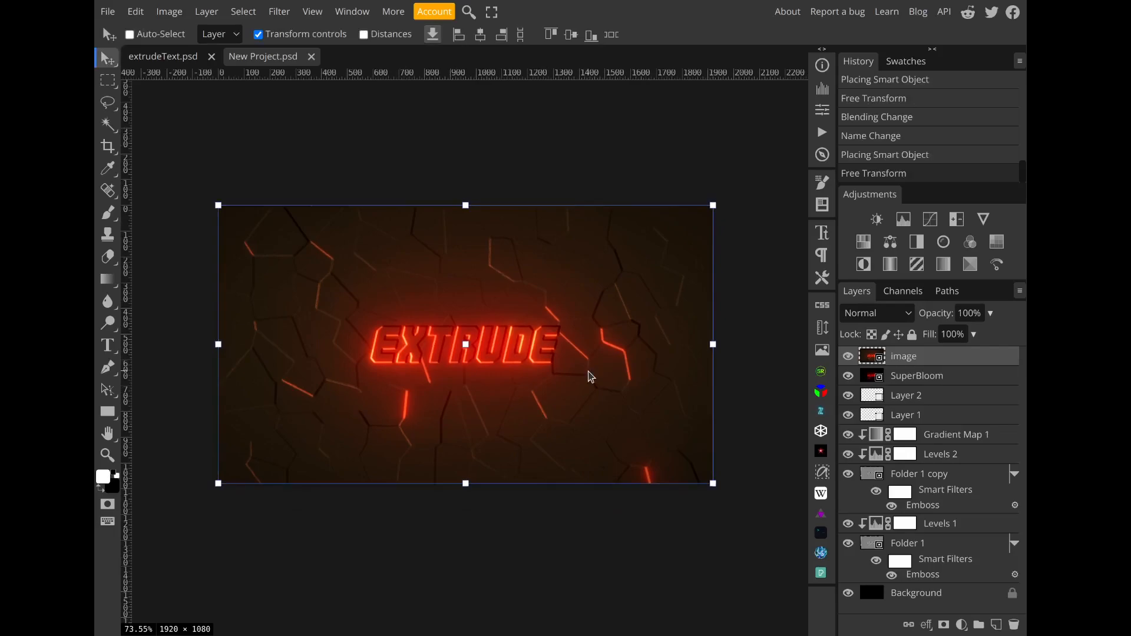
left_click(905, 401)
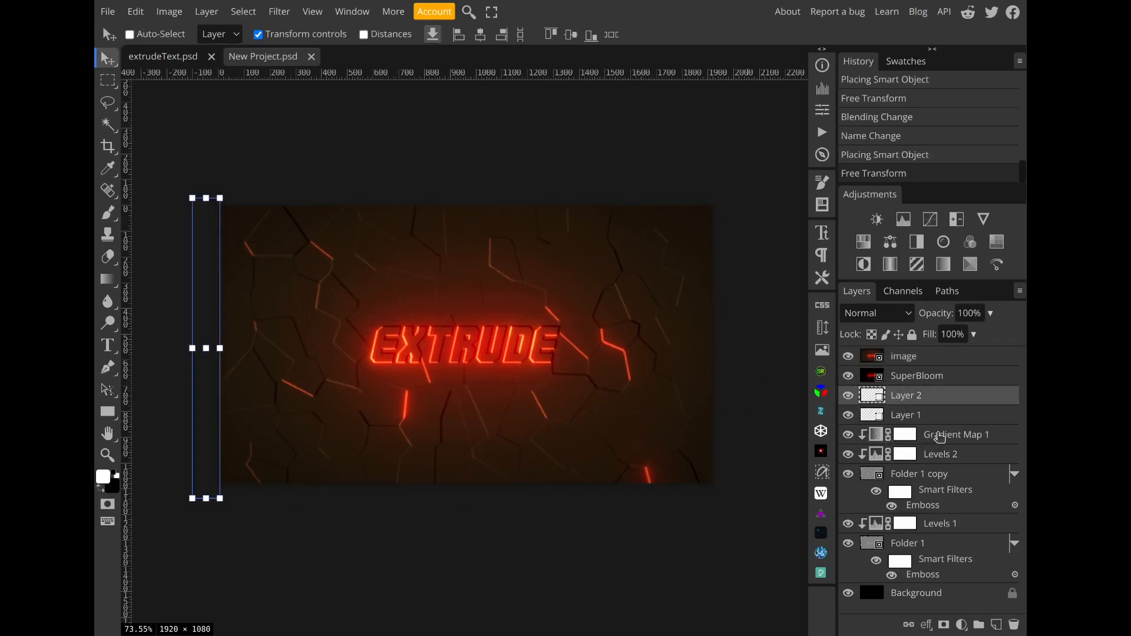
left_click(938, 436)
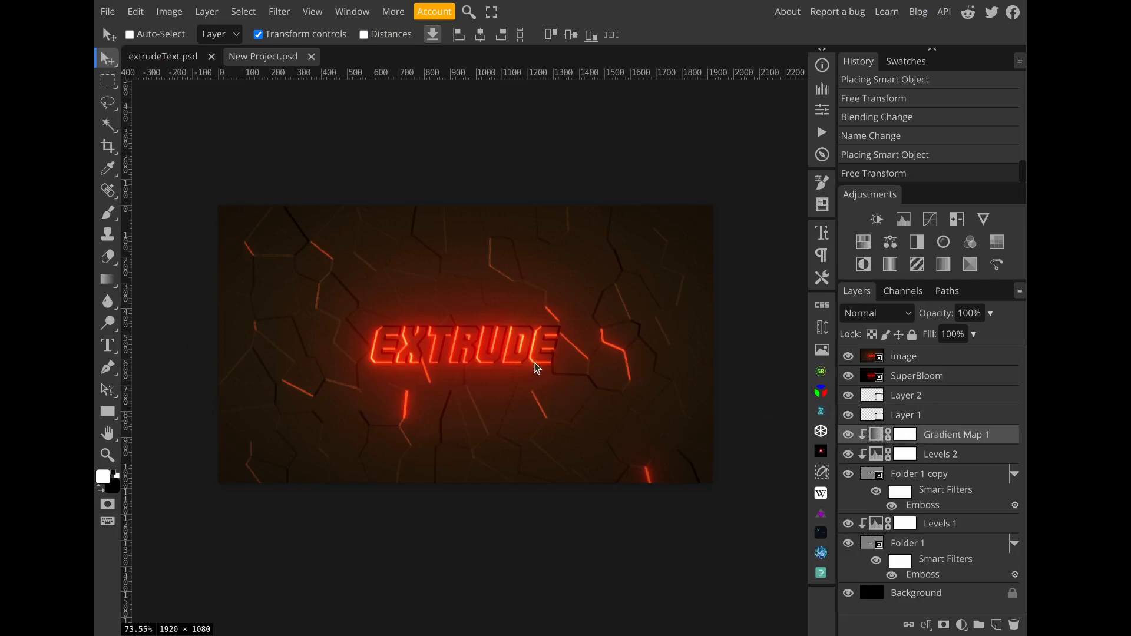
scroll(537, 369, "up", 5)
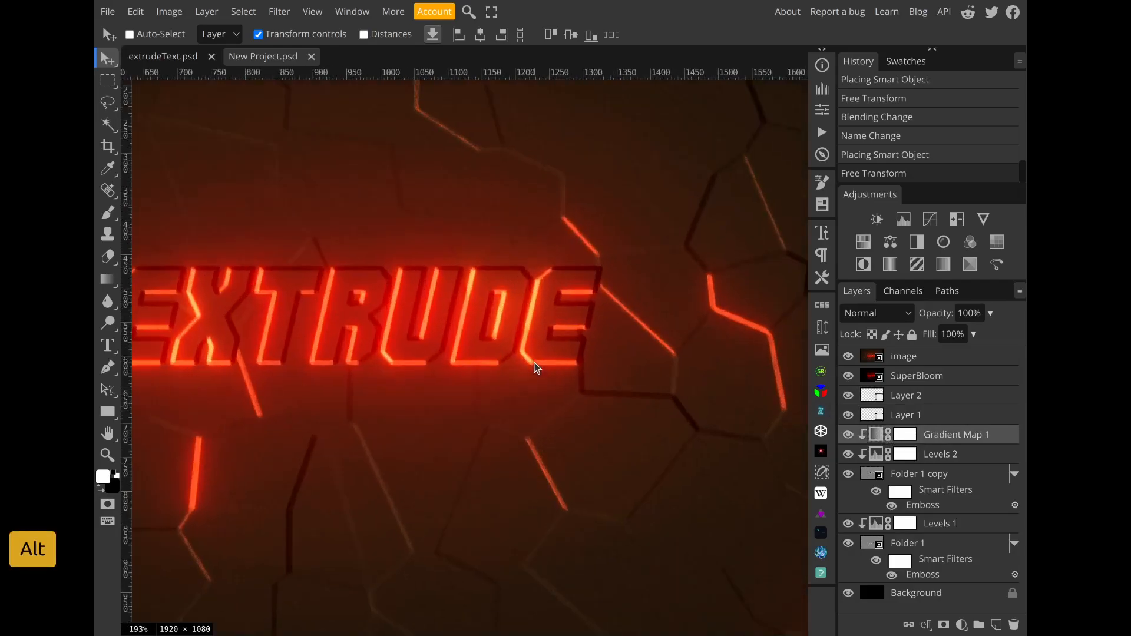
scroll(634, 346, "up", 1)
left_click_drag(634, 346, 492, 462)
left_click_drag(631, 255, 516, 377)
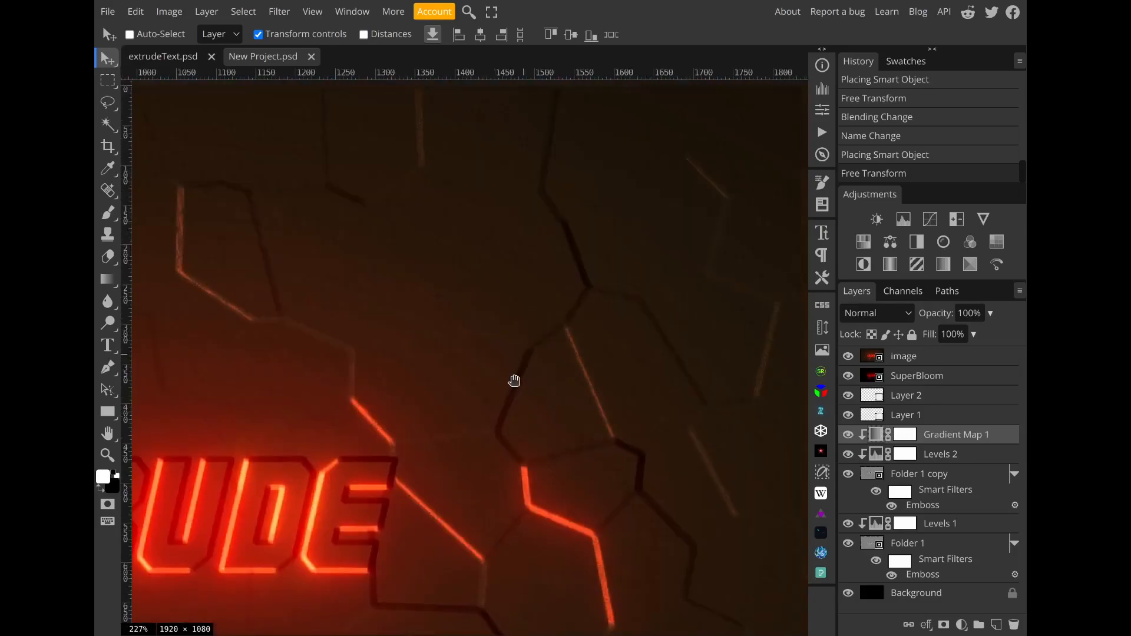
left_click_drag(639, 271, 659, 259)
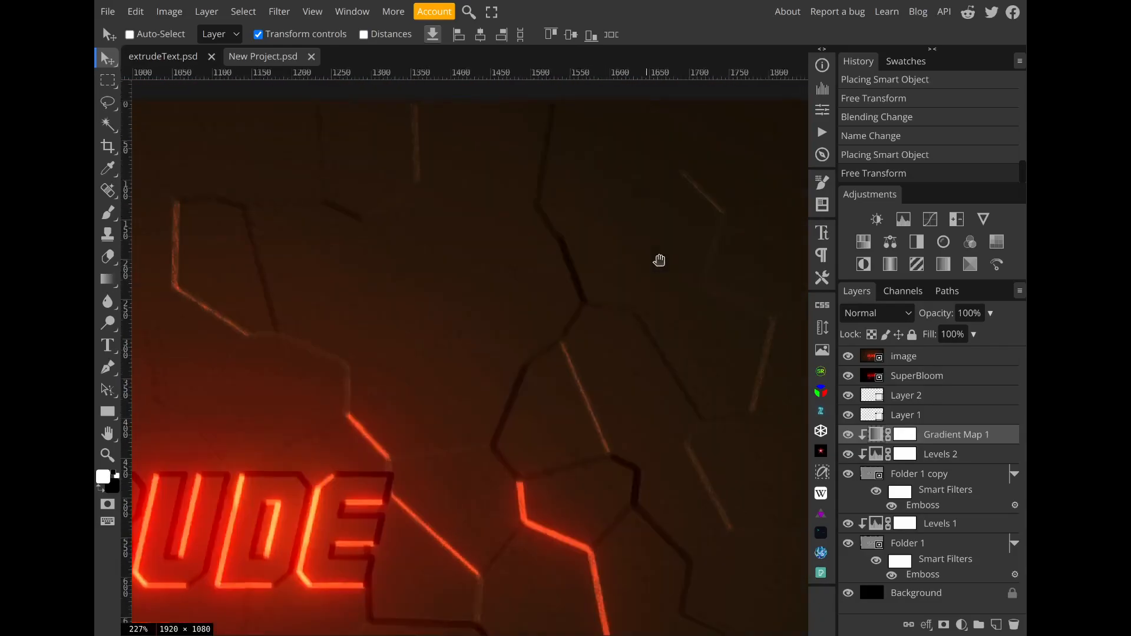
scroll(436, 308, "left", 5)
scroll(437, 308, "down", 2)
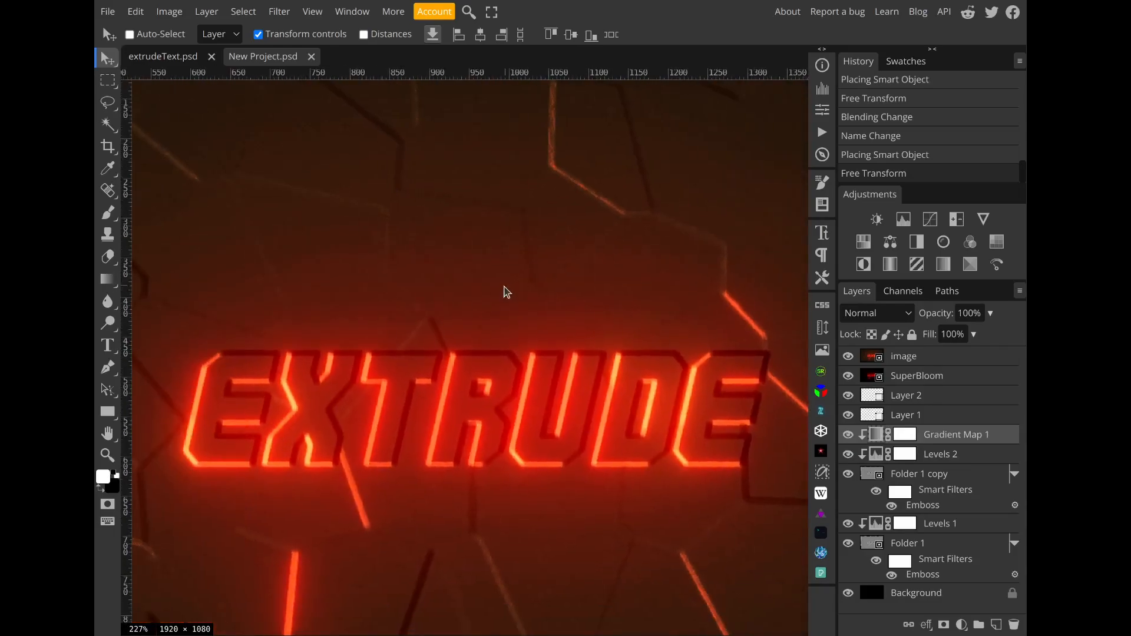
scroll(451, 358, "down", 2)
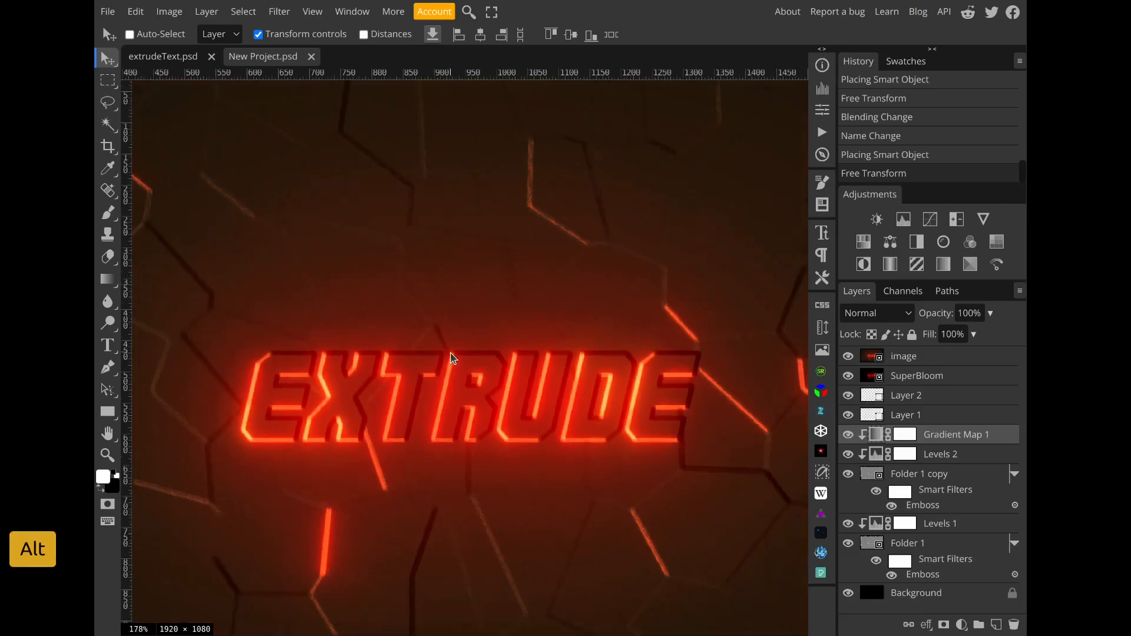
scroll(451, 358, "down", 4)
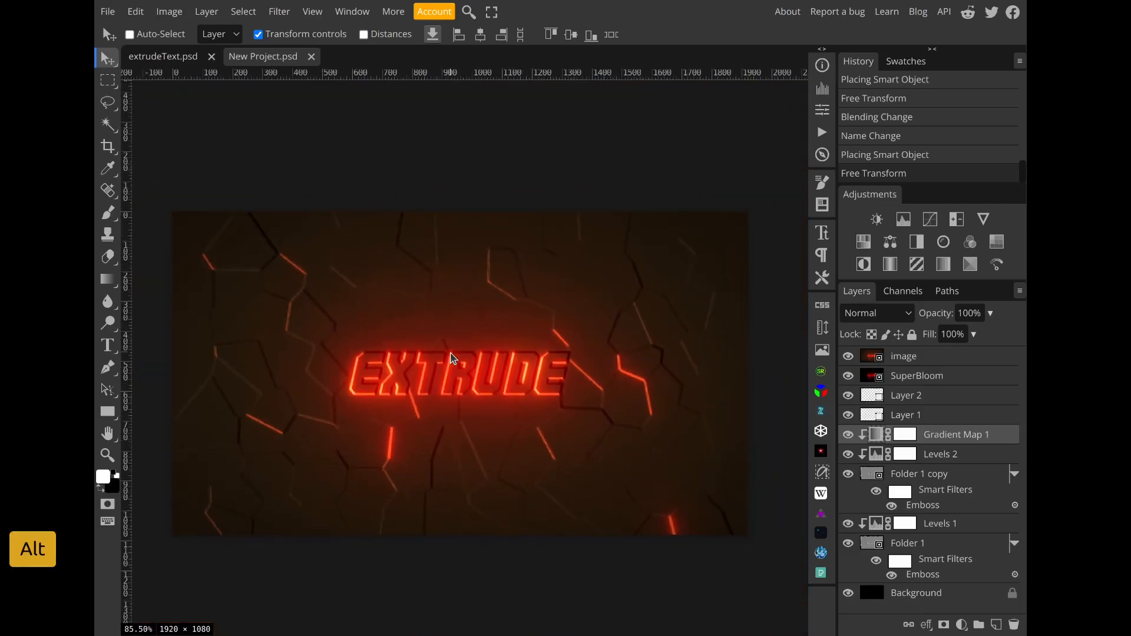